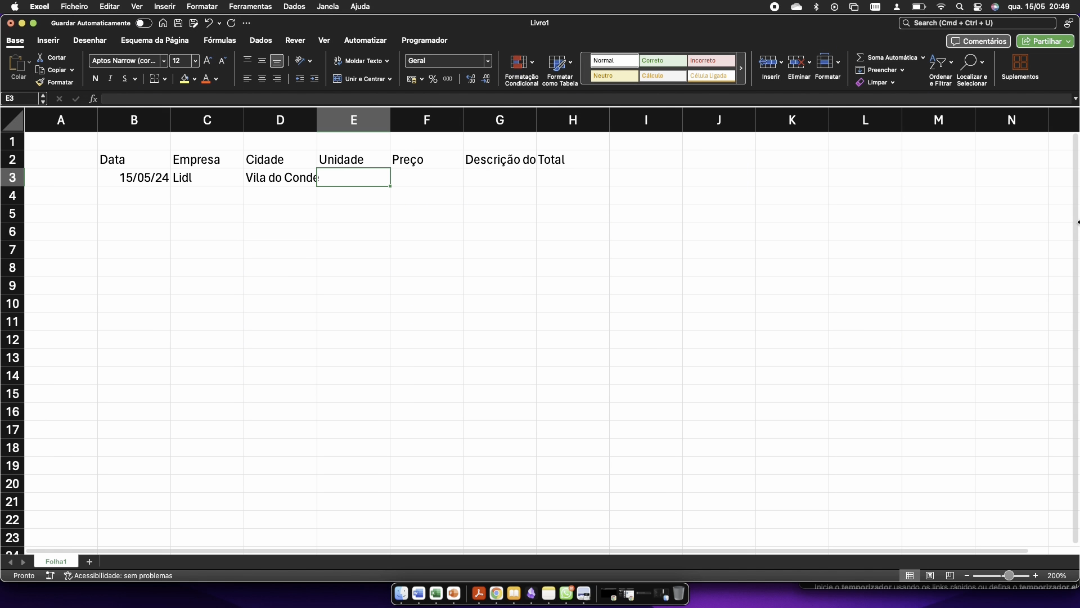
Narrow the workbook window to fit beside the receipt image and mark the Salada Camponesa line on the receipt.
{"action": "left_click_drag", "start_coordinate": [1077, 221], "coordinate": [846, 162]}
{"action": "scroll", "coordinate": [514, 199], "scroll_direction": "right", "scroll_amount": 2}
{"action": "left_click", "coordinate": [453, 176]}
{"action": "left_click", "coordinate": [872, 140]}
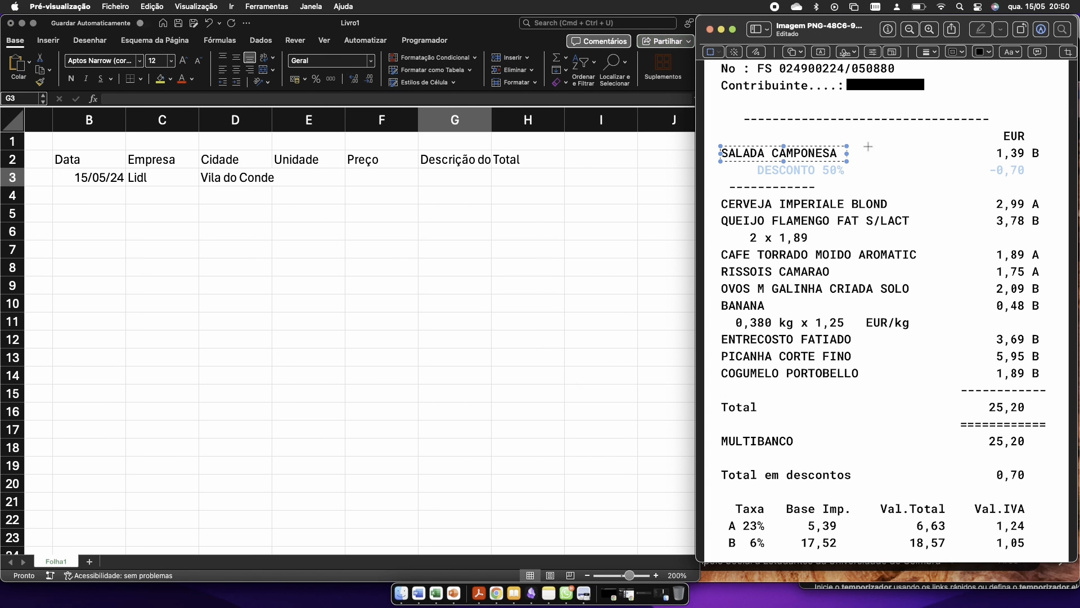
{"action": "left_click", "coordinate": [868, 157]}
Enter the product descriptions "Salada Camponesa" in G3 and "Cerveja Imperiale Blond" in G4.
{"action": "left_click", "coordinate": [465, 176]}
{"action": "type", "text": "Salada"}
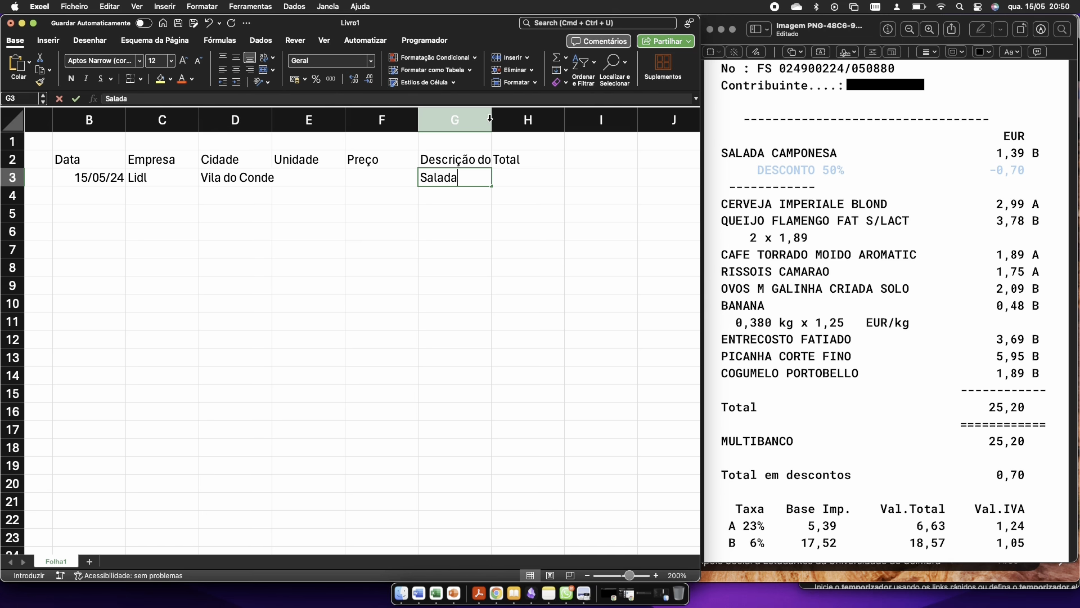
{"action": "type", "text": " Camponesa"}
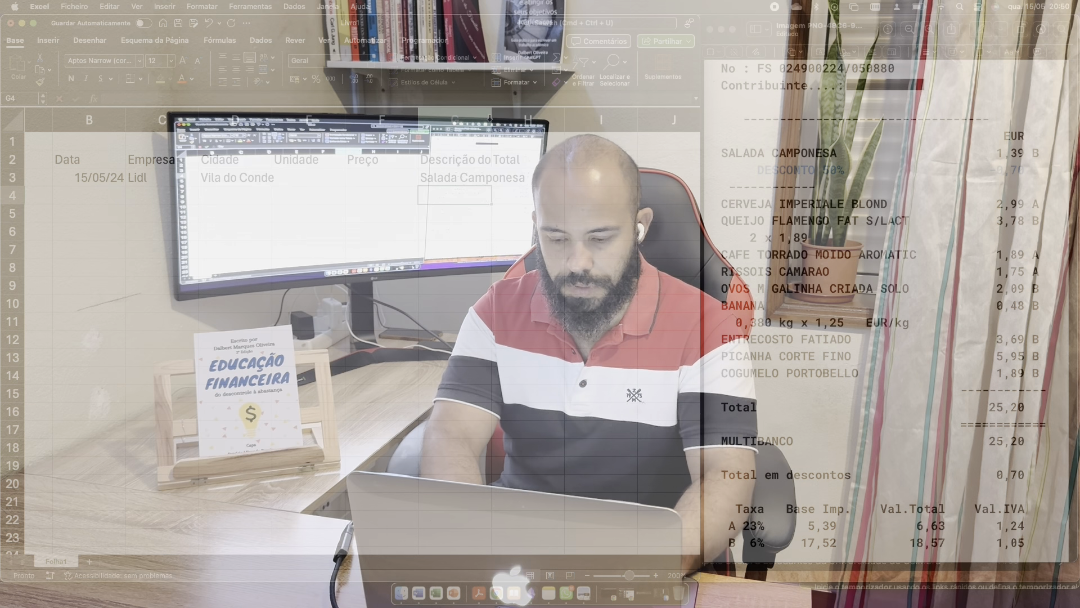
{"action": "key", "text": "Return"}
{"action": "type", "text": "Cerveja Imperiale Blond"}
{"action": "key", "text": "Return"}
Enter "Queijo Flamengo Fatiado s7 Lactose 200gr" in G5 and "Café torrado moído aromático Bellaron" in G6.
{"action": "type", "text": "Queijo"}
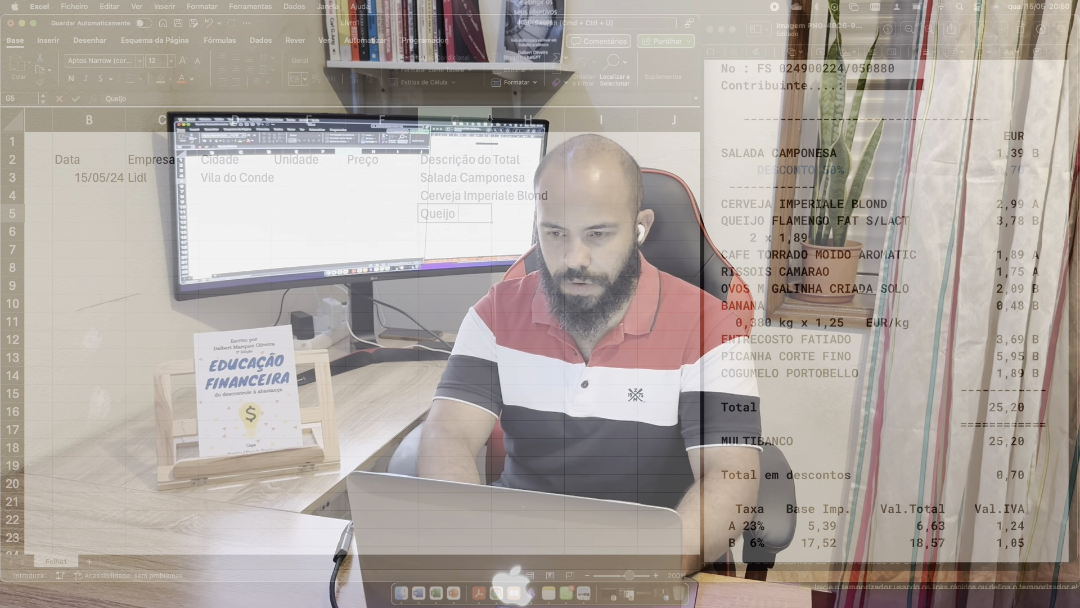
{"action": "type", "text": " Flamengo Fatiado s7 Lactose 200gr"}
{"action": "key", "text": "Return"}
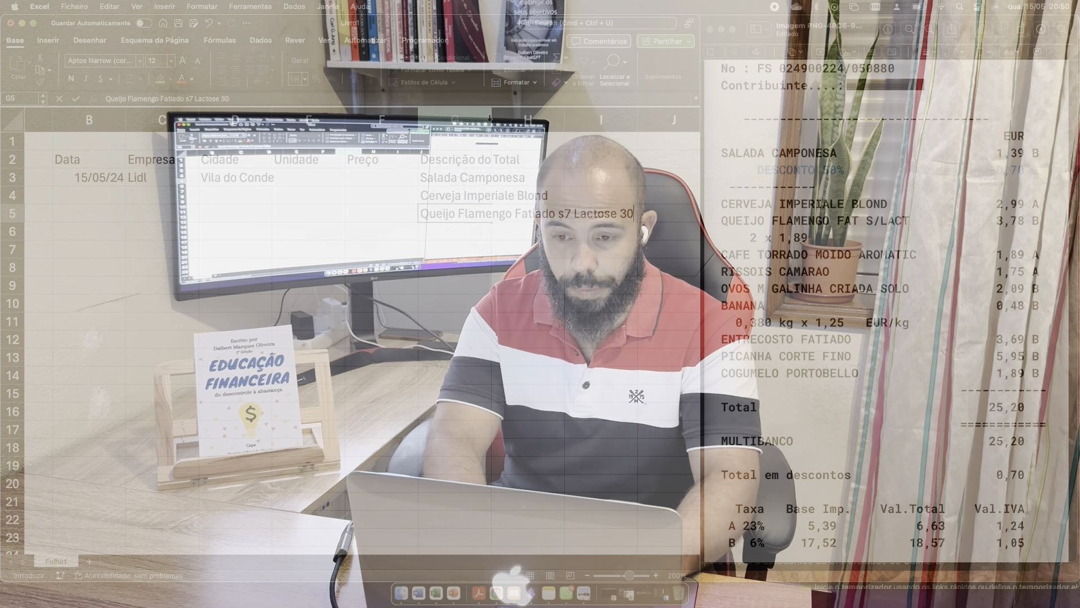
{"action": "type", "text": "Café"}
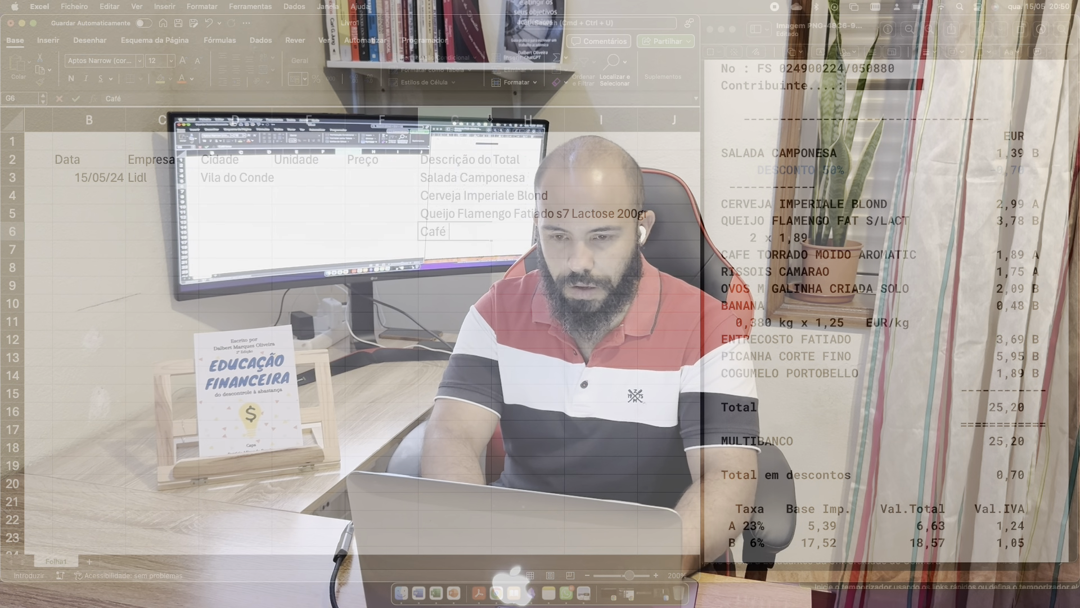
{"action": "type", "text": " torrado moído aromático Bellaron"}
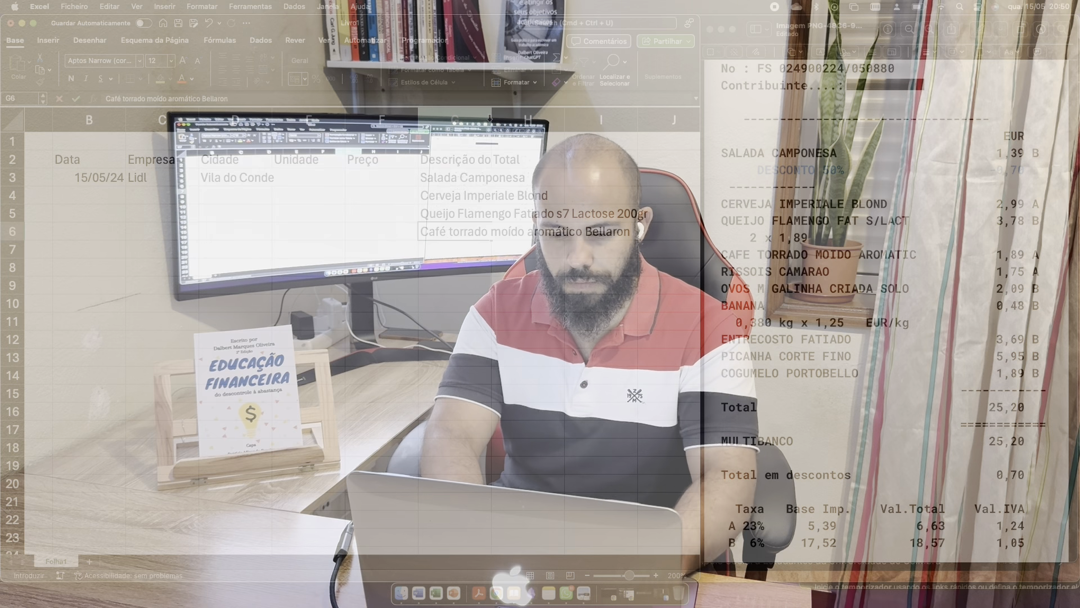
{"action": "key", "text": "Return"}
Enter the descriptions "Rissois de Camarão" in G7 and "Ovos de Galinha M Criadas no Solo" in G8.
{"action": "type", "text": "Rissois de Camarão"}
{"action": "key", "text": "Return"}
{"action": "type", "text": "Ovos de "}
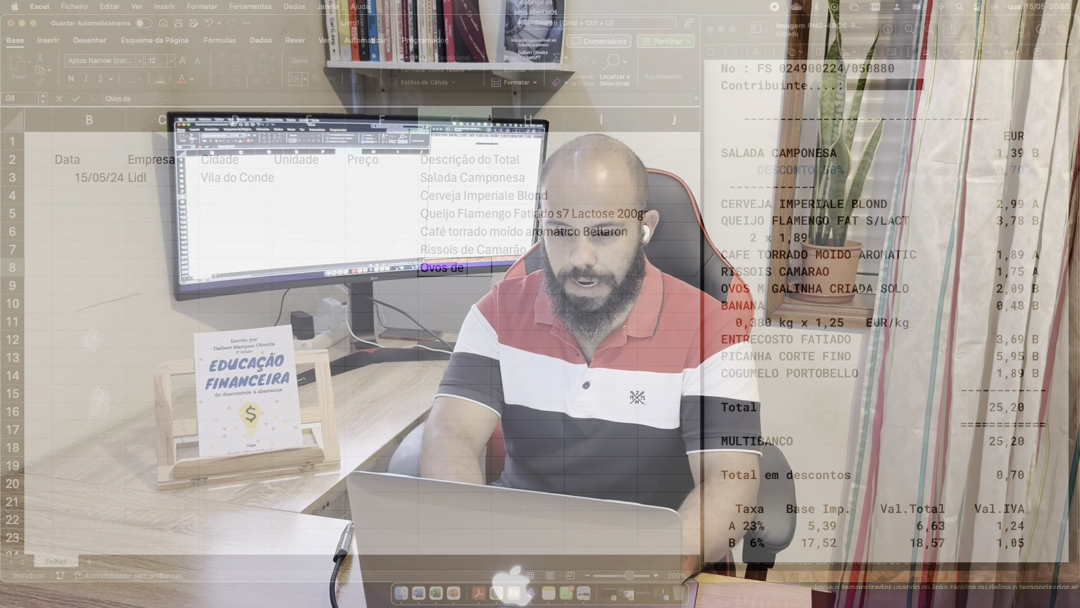
{"action": "type", "text": "Galinha M Criadas no Solo"}
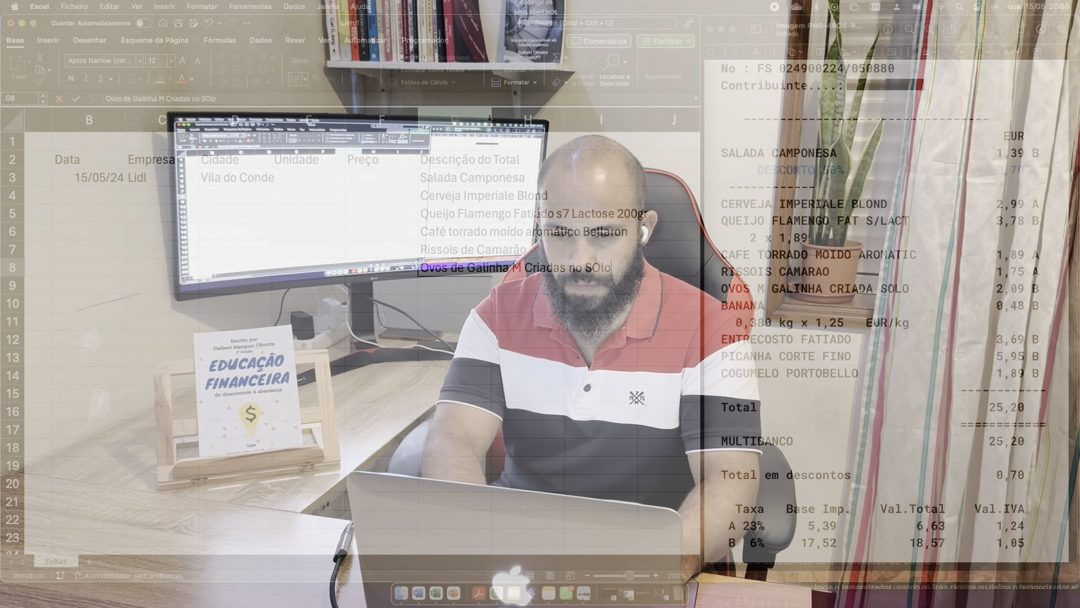
{"action": "key", "text": "Return"}
Enter "Banana", "Entrecosto Fatiado", "Picanha Corte Fino" and "Cogumelo Portobello" in cells G9 to G12.
{"action": "type", "text": "Banana"}
{"action": "key", "text": "Return"}
{"action": "type", "text": "Entrecosto Fatiado"}
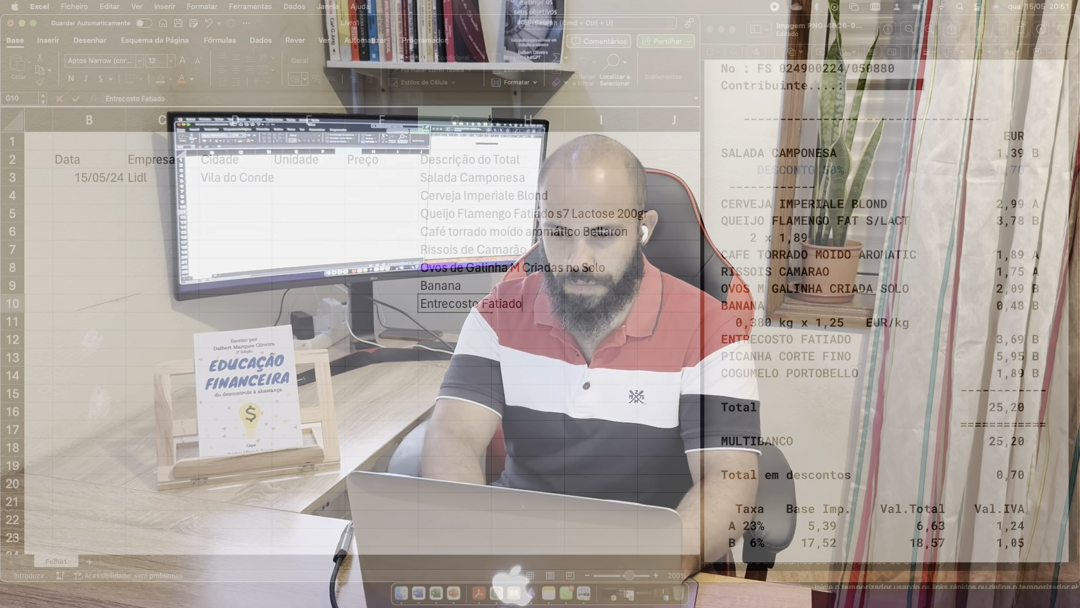
{"action": "key", "text": "Return"}
{"action": "type", "text": "Picanha Corte Fino"}
{"action": "key", "text": "Return"}
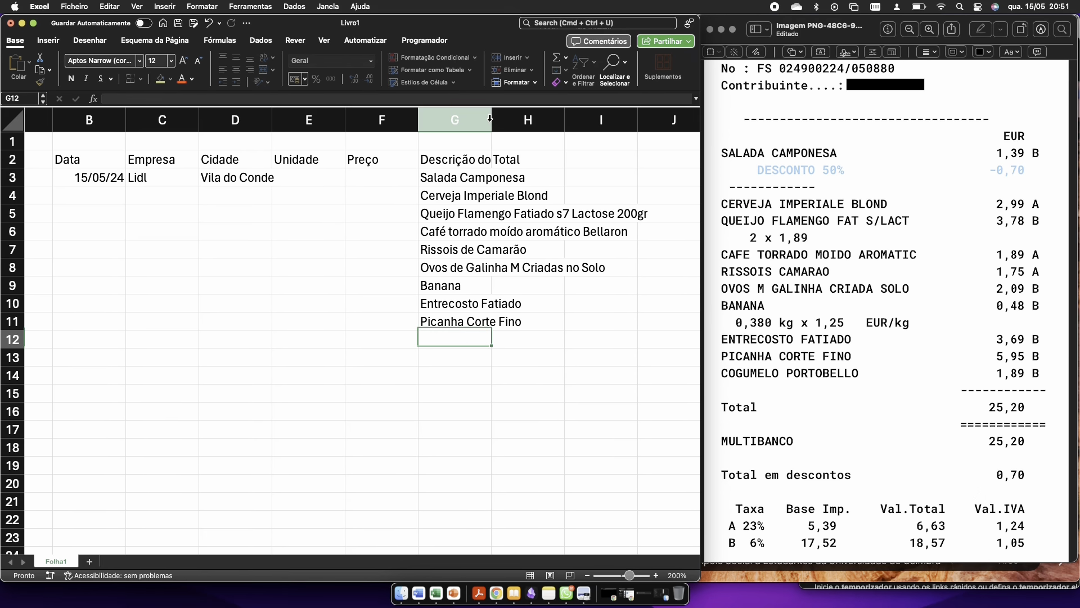
{"action": "type", "text": "CO"}
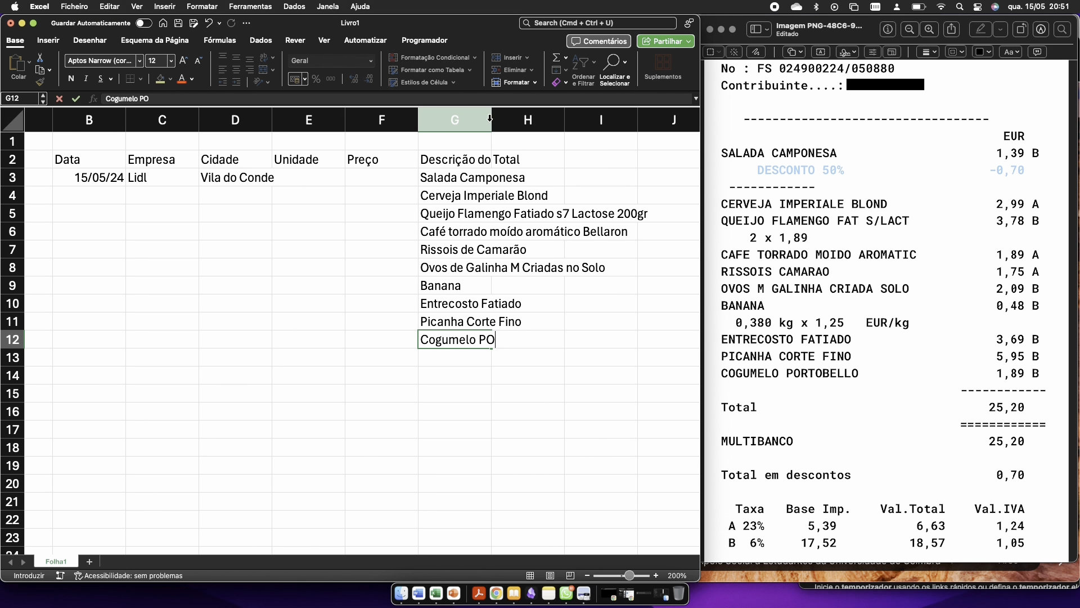
{"action": "key", "text": "Return"}
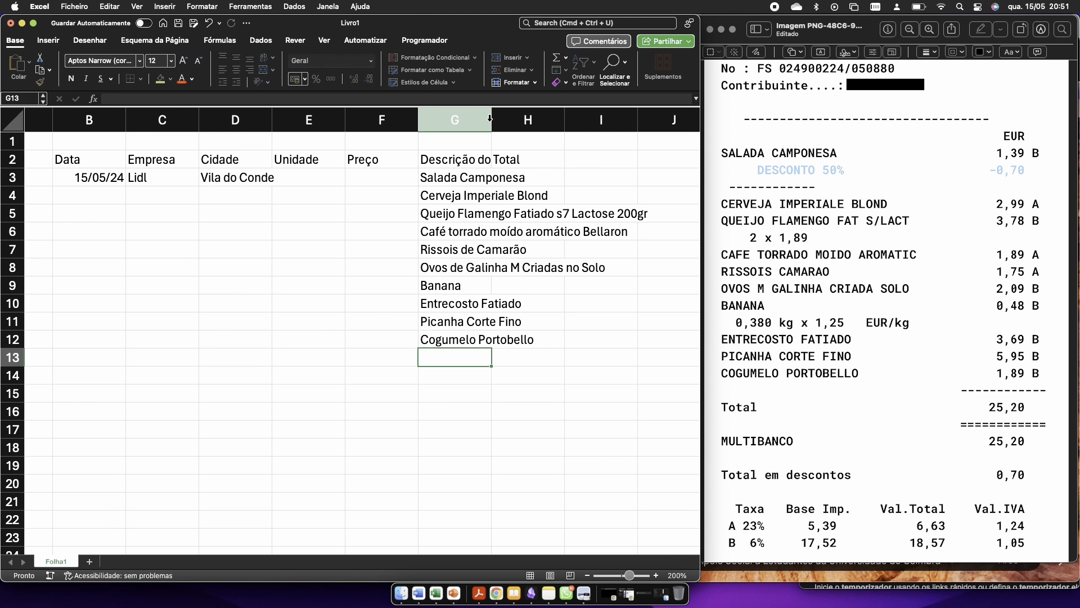
Correct the cheese description in G5 to "Queijo Flamengo Fatiado s/ Lactose 200gr".
{"action": "key", "text": "Up"}
{"action": "key", "text": "Up"}
{"action": "key", "text": "Up"}
{"action": "key", "text": "Up"}
{"action": "key", "text": "Up"}
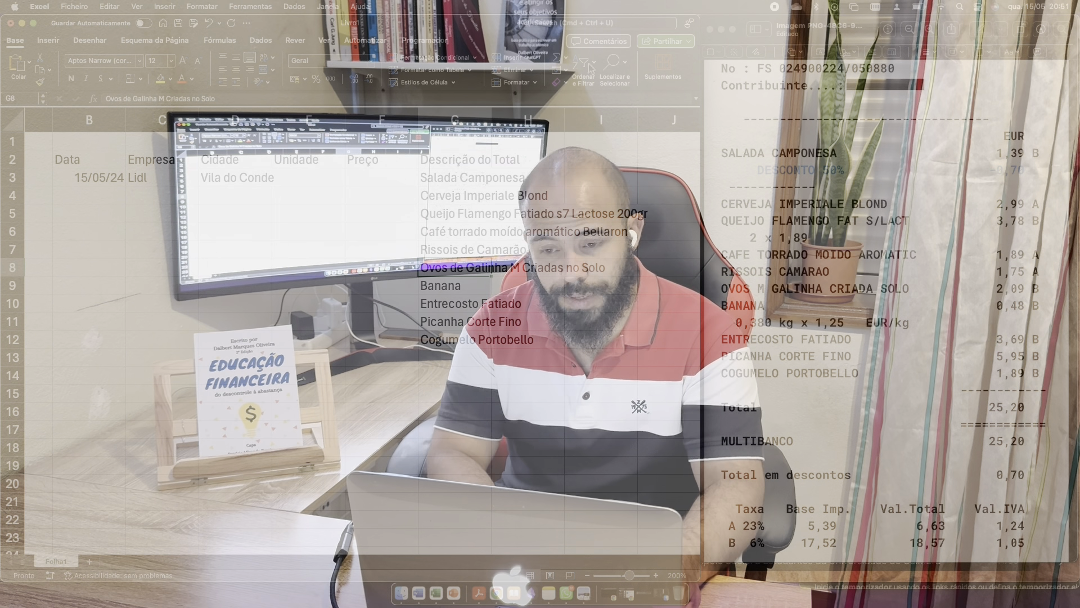
{"action": "double_click", "coordinate": [581, 208]}
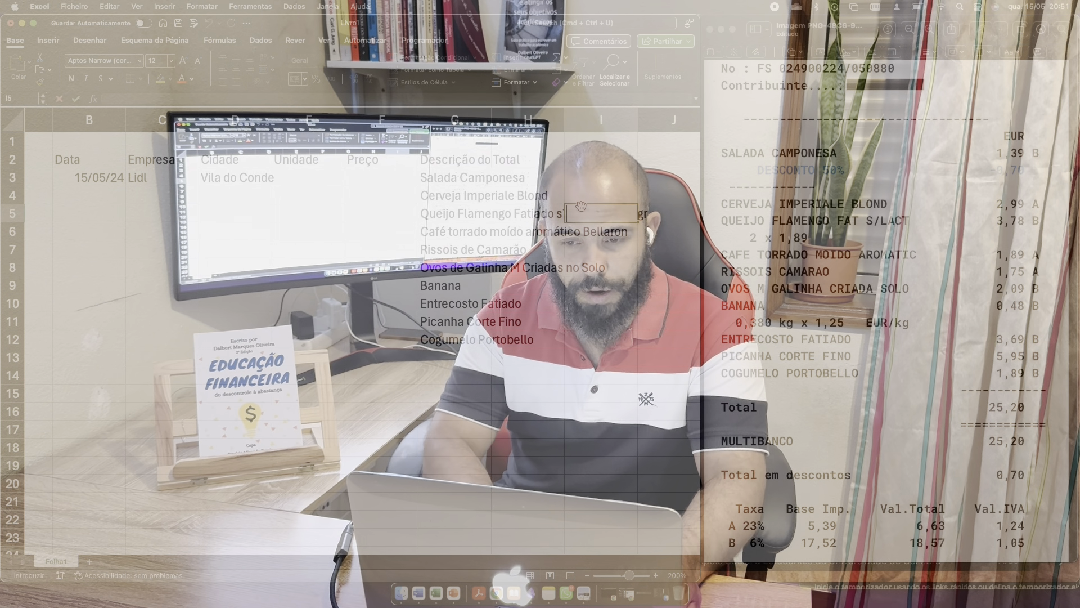
{"action": "double_click", "coordinate": [453, 214]}
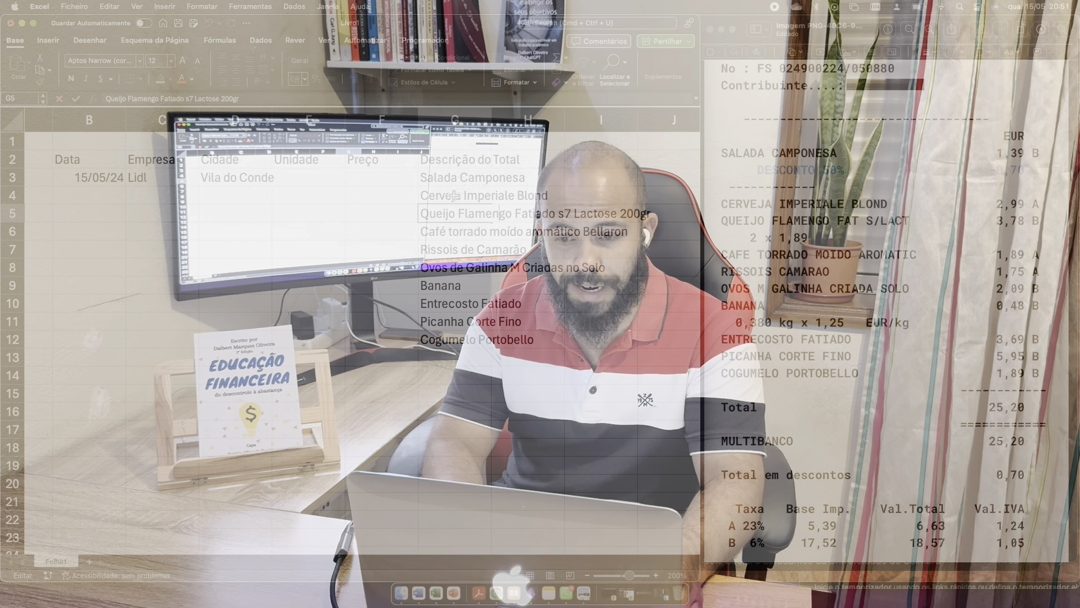
{"action": "key", "text": "BackSpace"}
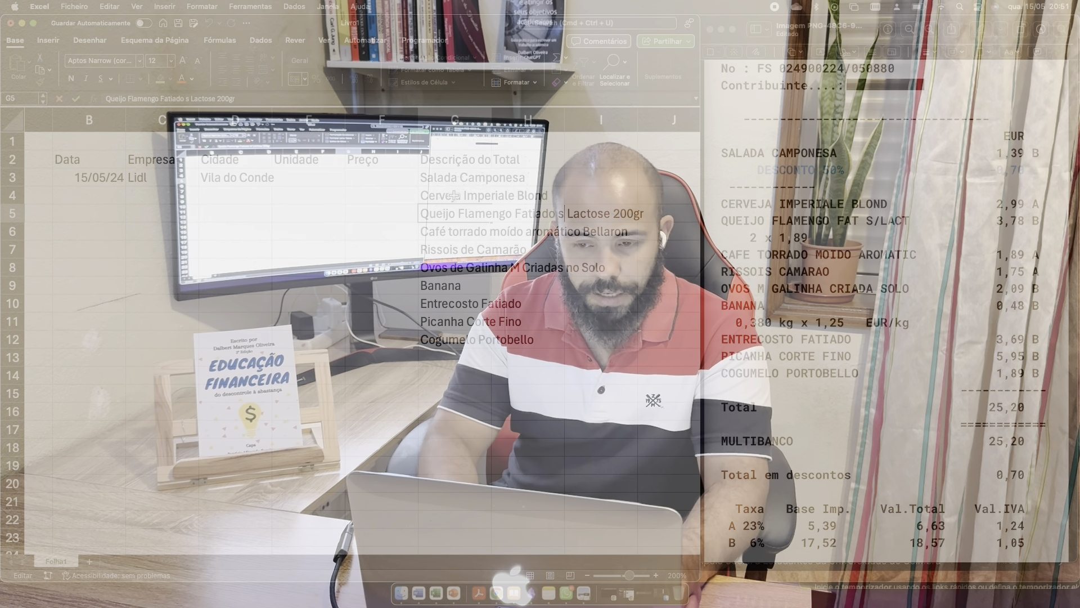
{"action": "type", "text": "/"}
{"action": "key", "text": "Return"}
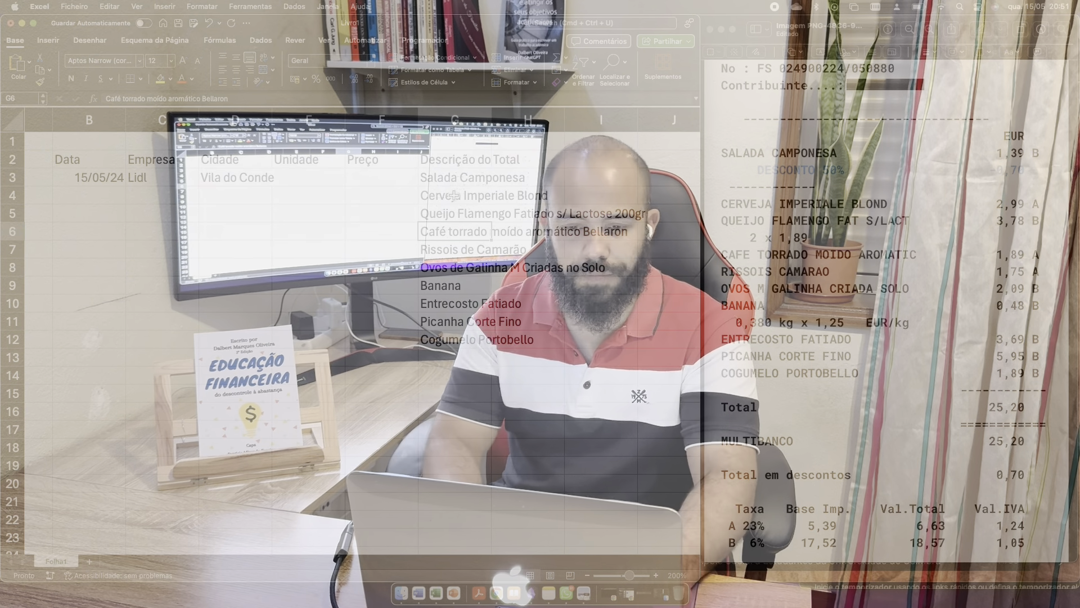
Fill the Unidade column from E3 to E9 with the quantities 1, 1, 2, 1, 1, 1 and 0,380.
{"action": "key", "text": "Left"}
{"action": "key", "text": "Up"}
{"action": "key", "text": "Up"}
{"action": "key", "text": "Up"}
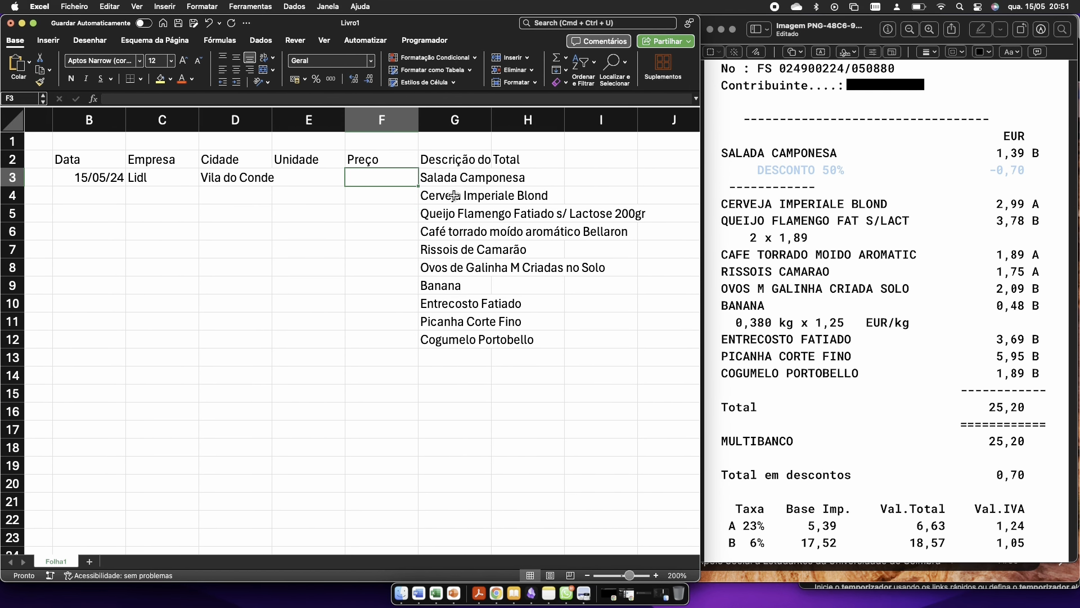
{"action": "key", "text": "Left"}
{"action": "key", "text": "Left"}
{"action": "key", "text": "Right"}
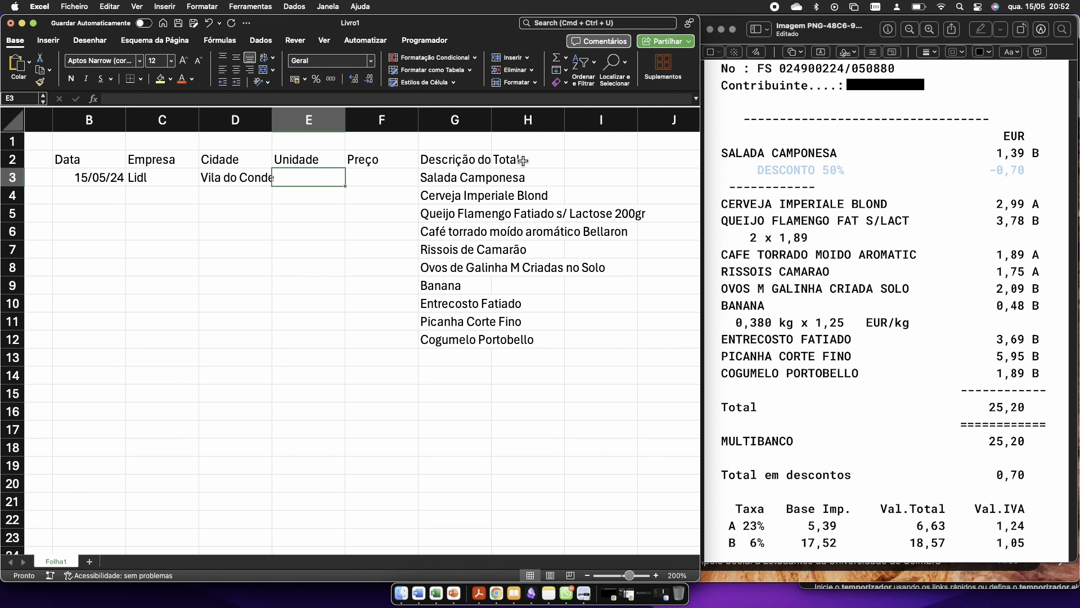
{"action": "type", "text": "1"}
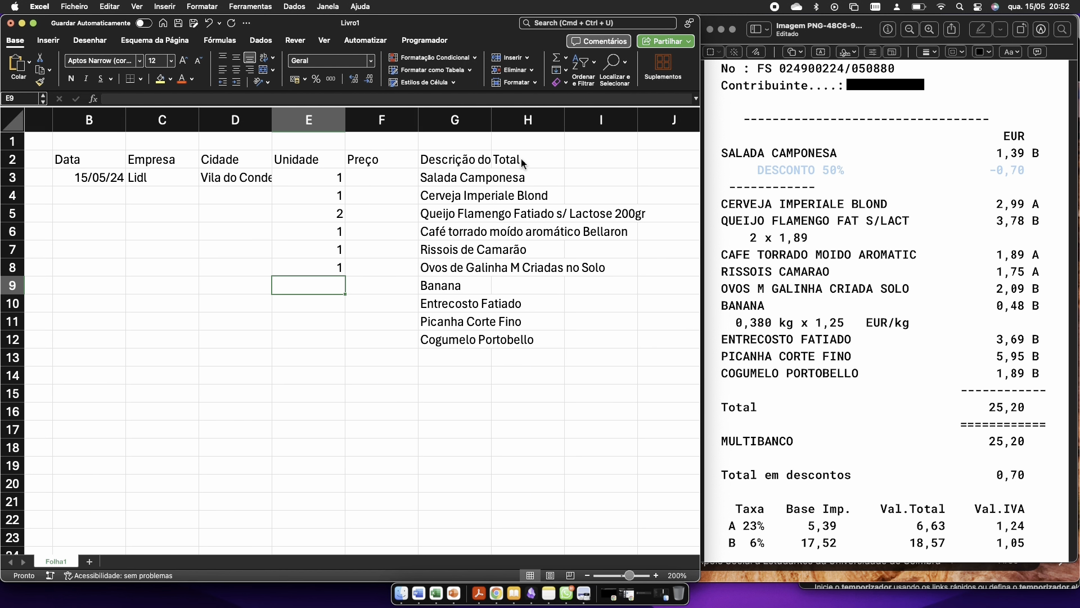
{"action": "type", "text": " 1 2 1 1 1 0,"}
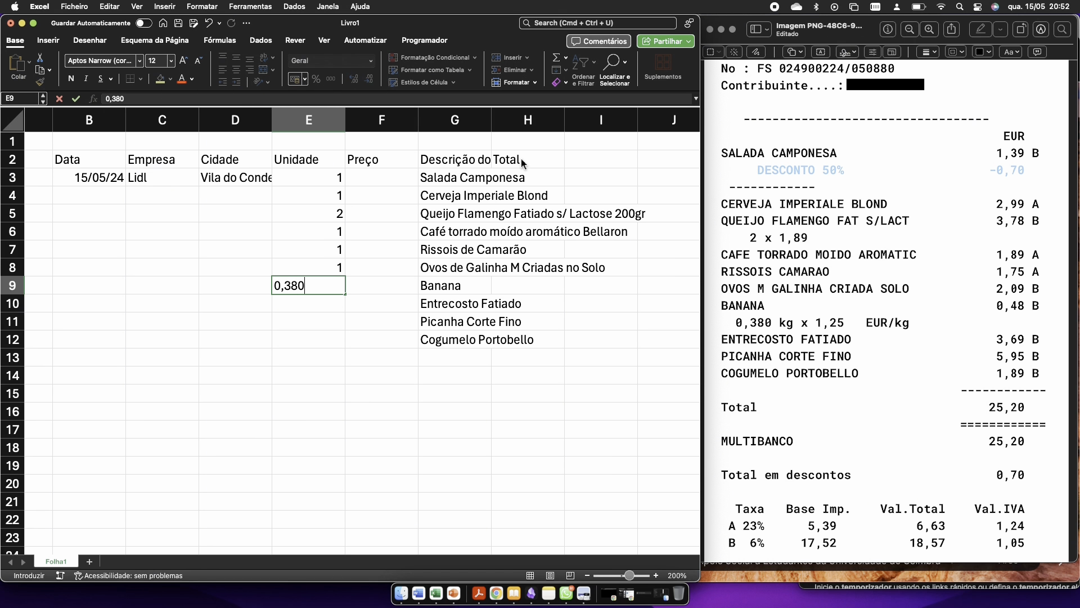
{"action": "type", "text": "380"}
{"action": "key", "text": "Return"}
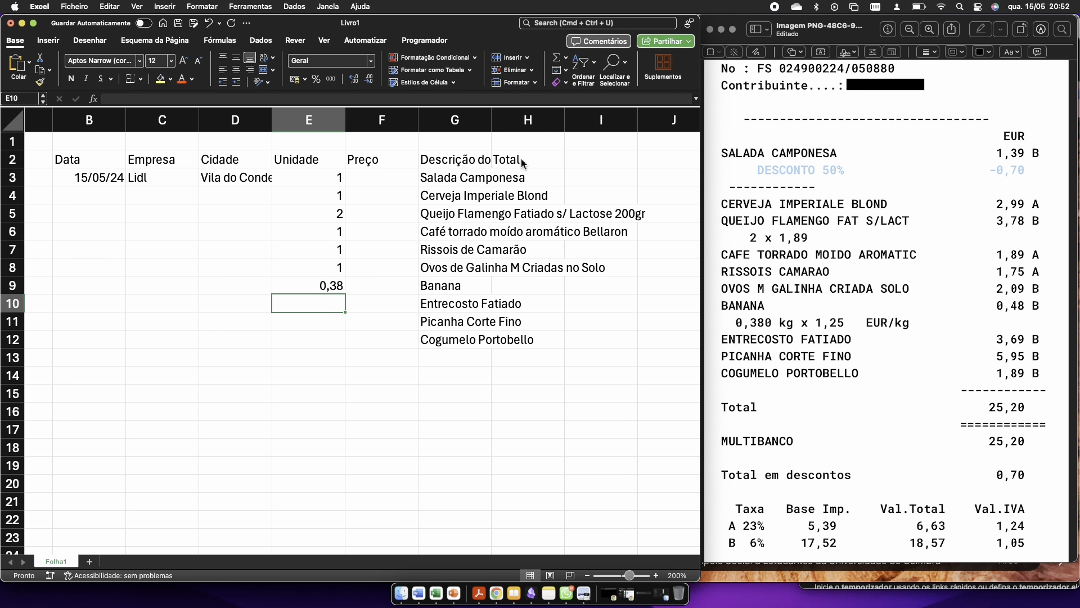
Enter a quantity of 1 for Entrecosto Fatiado, Picanha Corte Fino and Cogumelo Portobello in E10 to E12.
{"action": "type", "text": "1"}
{"action": "key", "text": "Return"}
{"action": "key", "text": "Up"}
{"action": "key", "text": "Right"}
{"action": "key", "text": "Right"}
{"action": "key", "text": "Down"}
{"action": "key", "text": "Left"}
{"action": "key", "text": "Left"}
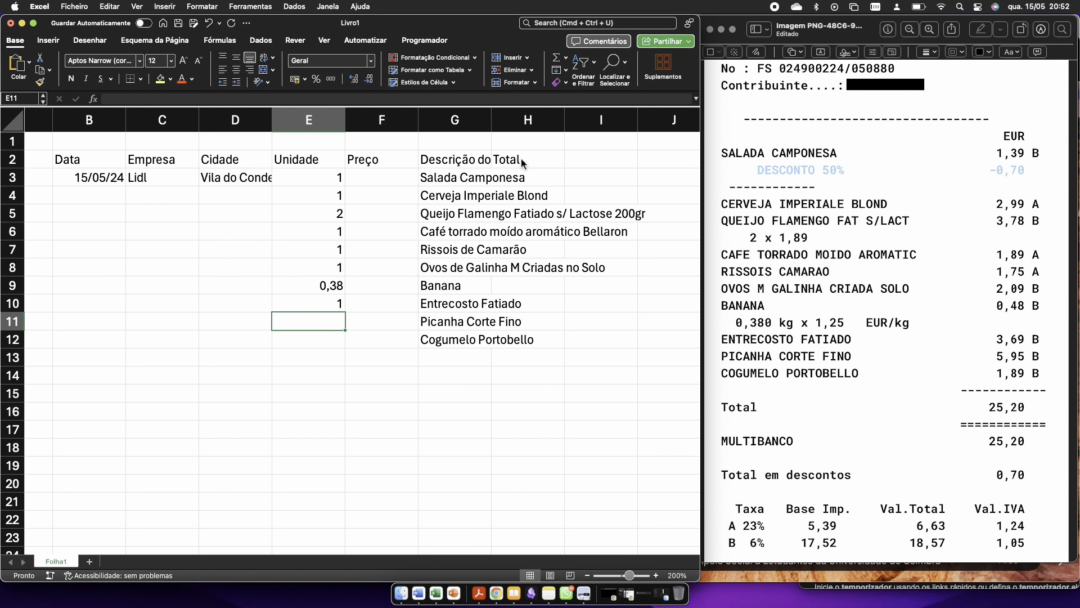
{"action": "type", "text": "1"}
{"action": "key", "text": "Return"}
{"action": "type", "text": "1"}
{"action": "key", "text": "Return"}
Append "(Desconto de 50%)" to the Salada Camponesa description in G3.
{"action": "key", "text": "Up"}
{"action": "key", "text": "Right"}
{"action": "key", "text": "Right"}
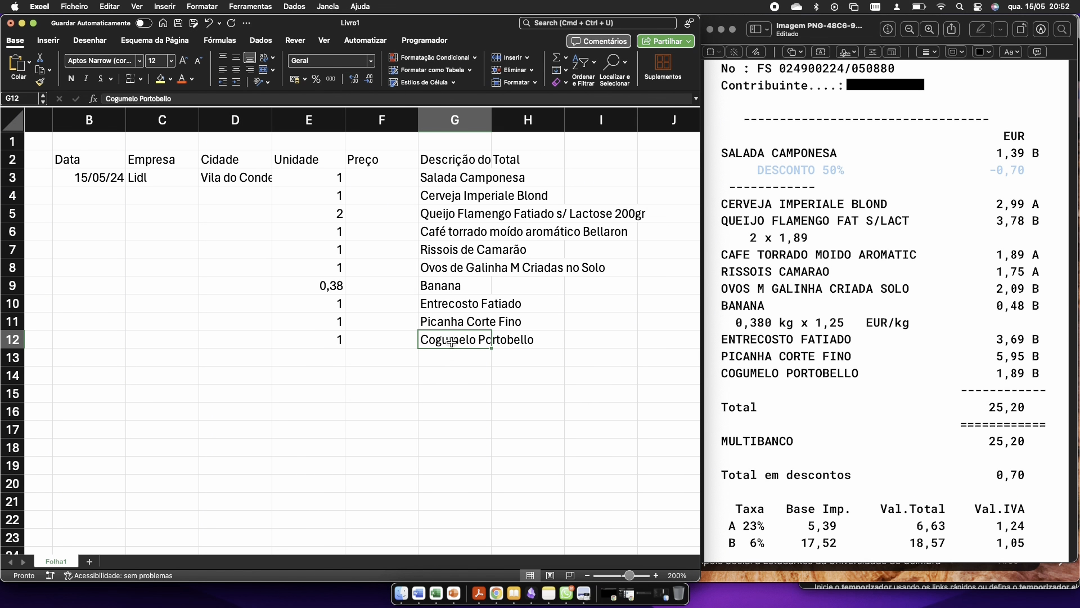
{"action": "key", "text": "Left"}
{"action": "key", "text": "Up"}
{"action": "key", "text": "Up"}
{"action": "key", "text": "Up"}
{"action": "key", "text": "Up"}
{"action": "key", "text": "Up"}
{"action": "key", "text": "Up"}
{"action": "key", "text": "Up"}
{"action": "key", "text": "Up"}
{"action": "key", "text": "Up"}
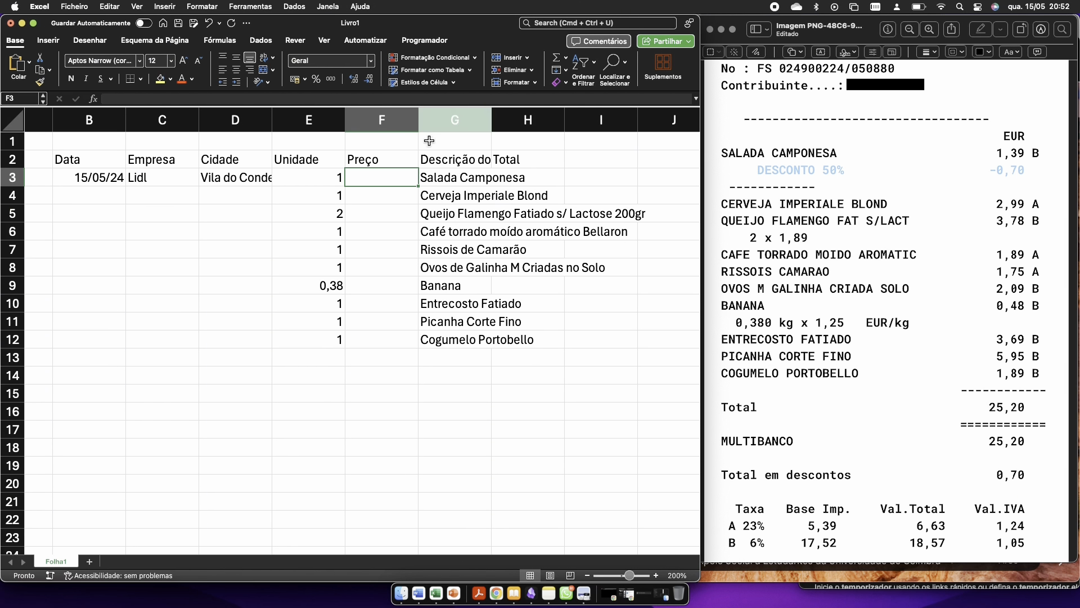
{"action": "left_click", "coordinate": [434, 179]}
{"action": "double_click", "coordinate": [433, 179]}
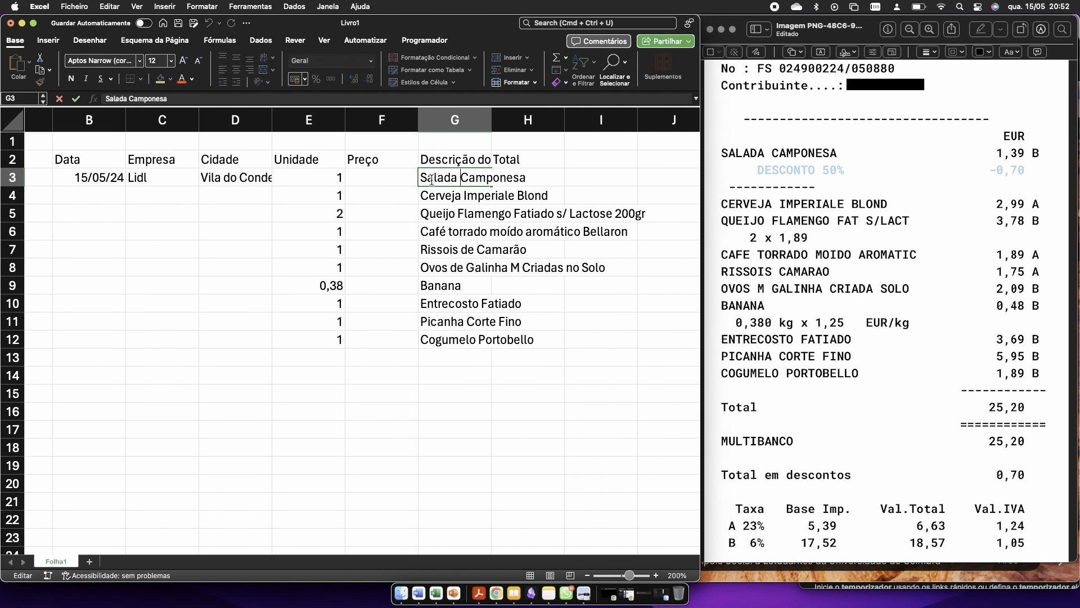
{"action": "type", "text": "(Desconto de 50%)"}
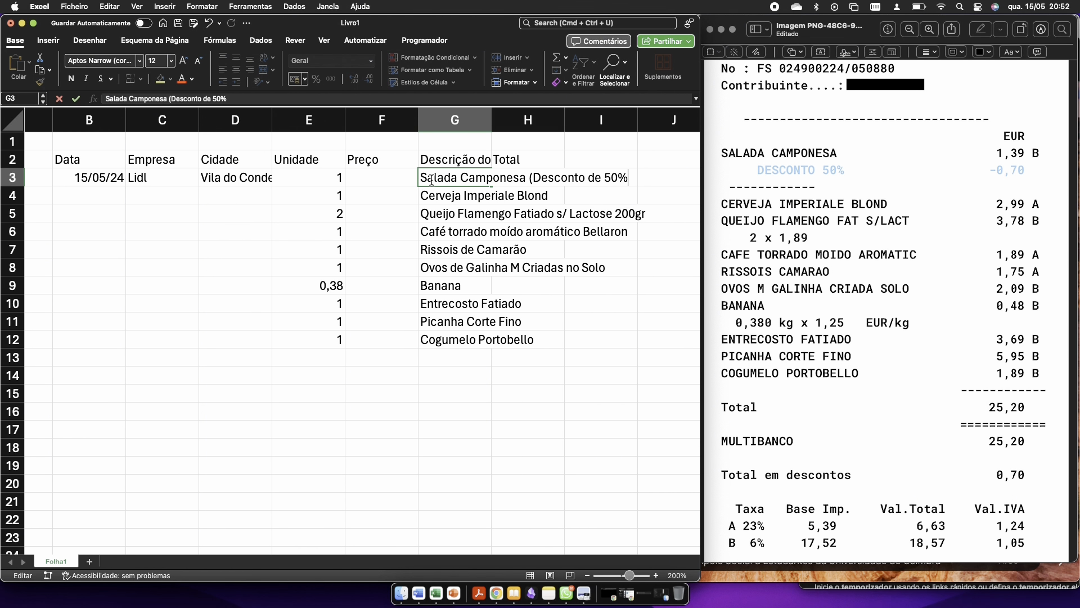
{"action": "key", "text": "Return"}
Try to enter the formula =1,39?*50% as the Salada Camponesa price in F3.
{"action": "key", "text": "Left"}
{"action": "key", "text": "Up"}
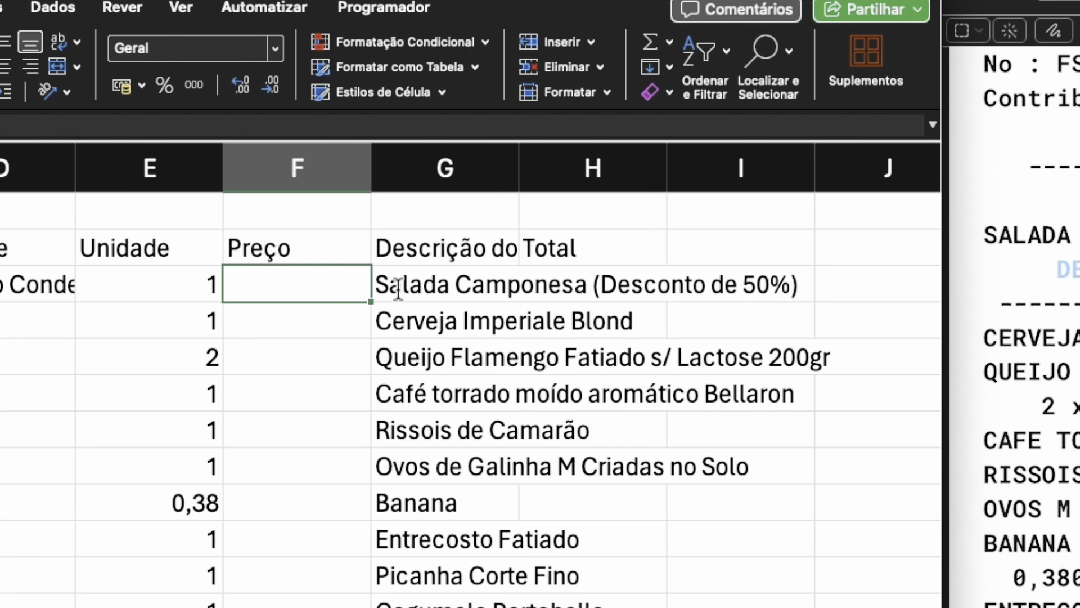
{"action": "type", "text": "=1"}
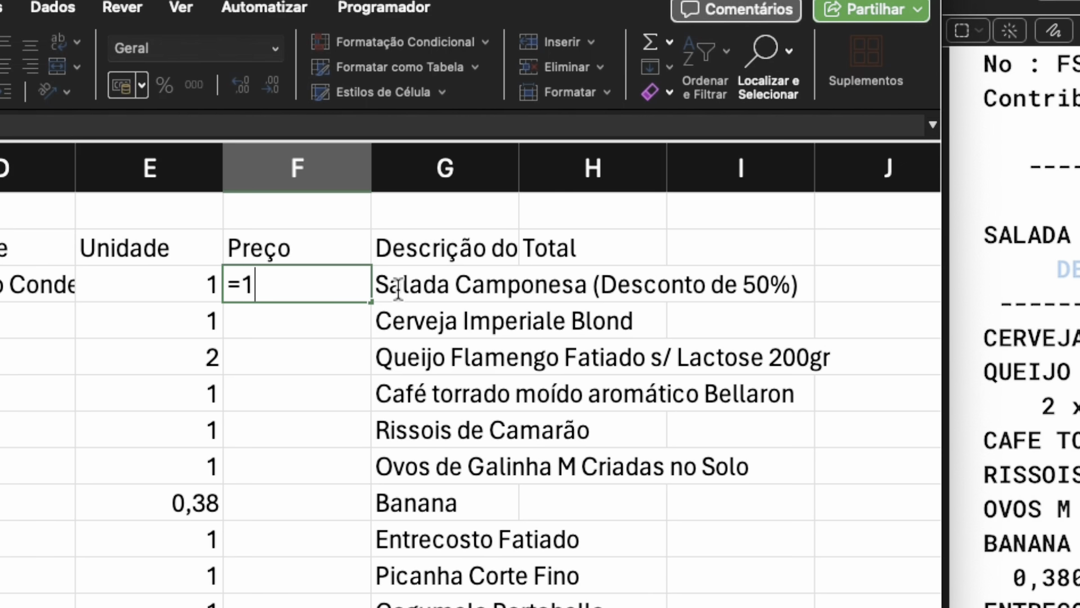
{"action": "type", "text": ",39?*50"}
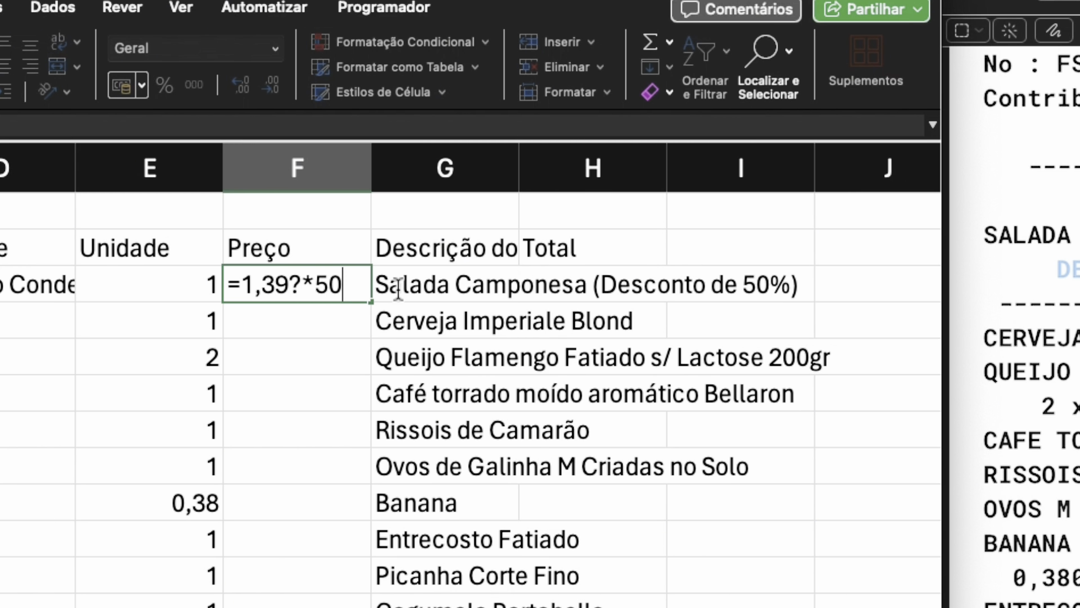
{"action": "type", "text": "%"}
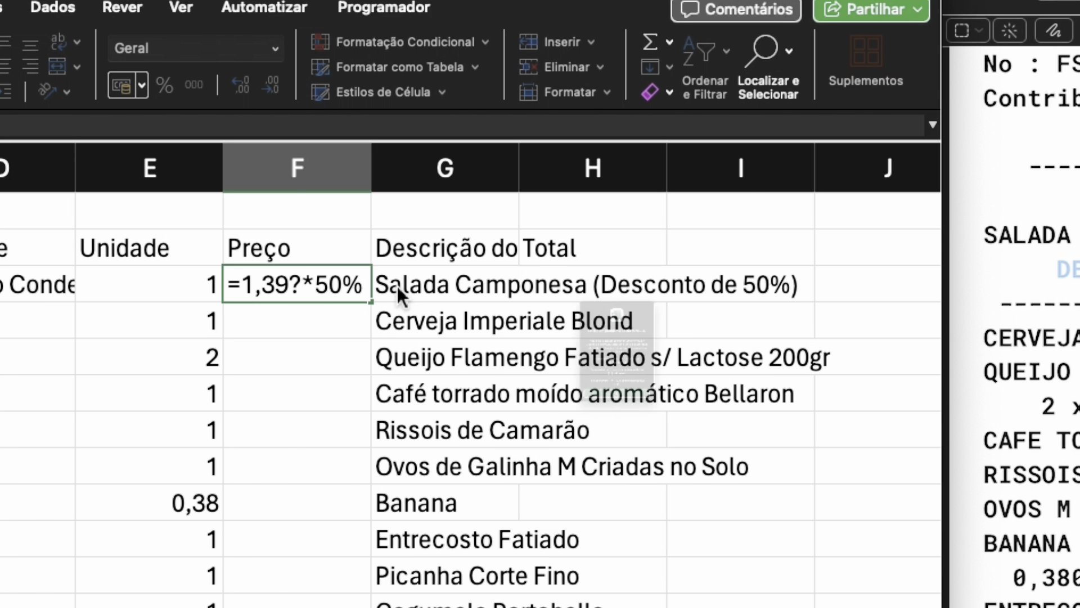
{"action": "key", "text": "Return"}
{"action": "left_click", "coordinate": [559, 529]}
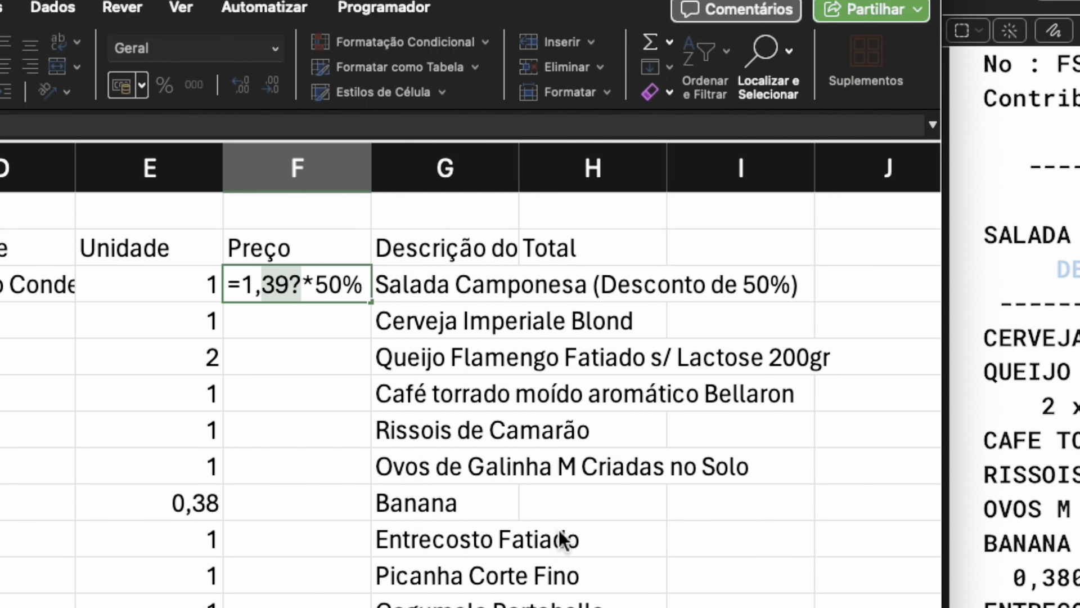
Remove the stray question mark from the price formula in F3 and commit it as =1,39*50%.
{"action": "key", "text": "F4"}
{"action": "left_click", "coordinate": [297, 285]}
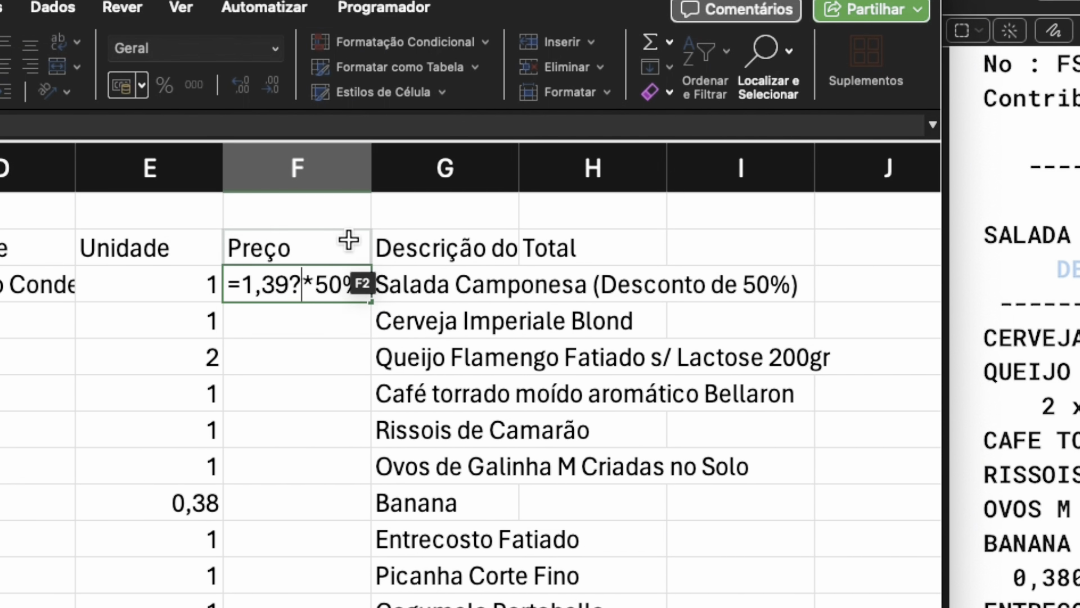
{"action": "key", "text": "BackSpace"}
{"action": "key", "text": "Return"}
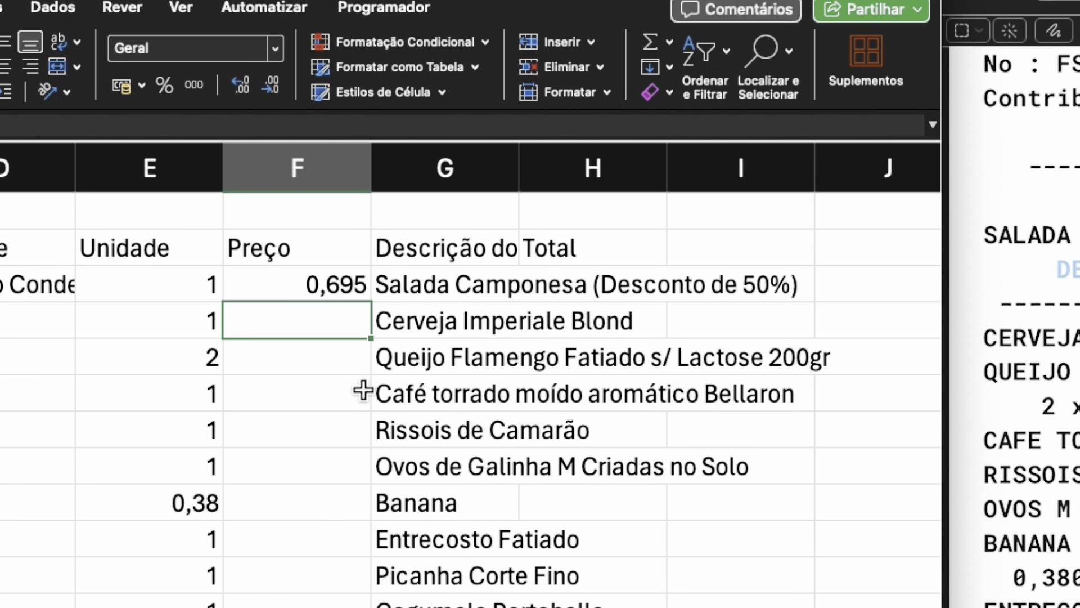
Format the price in F3 to two decimal places and enter prices 2,99 in F4 and 1,89 in F5.
{"action": "key", "text": "Up"}
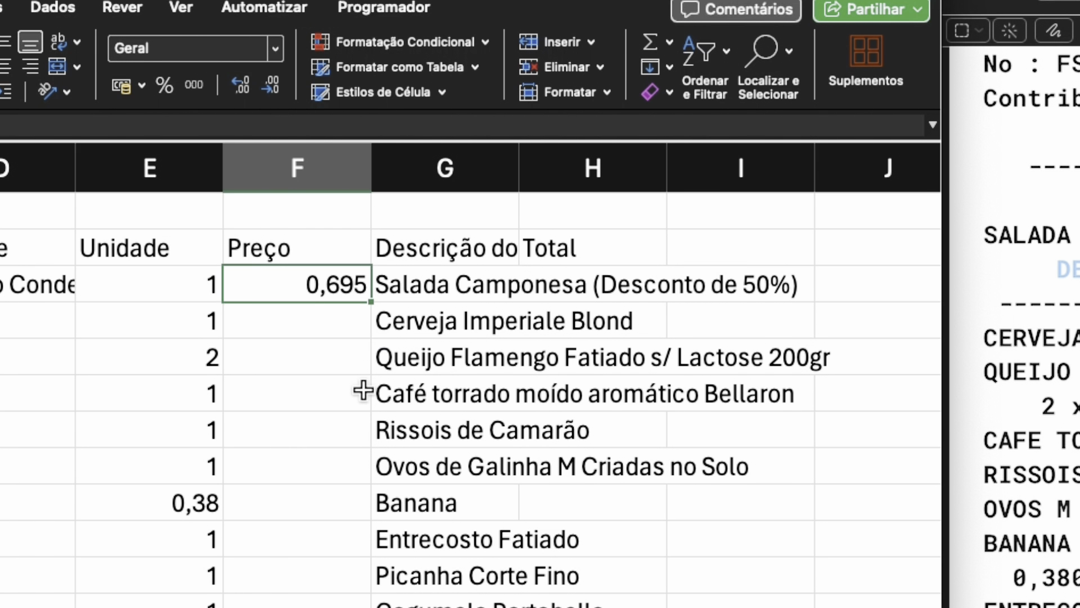
{"action": "left_click", "coordinate": [271, 90]}
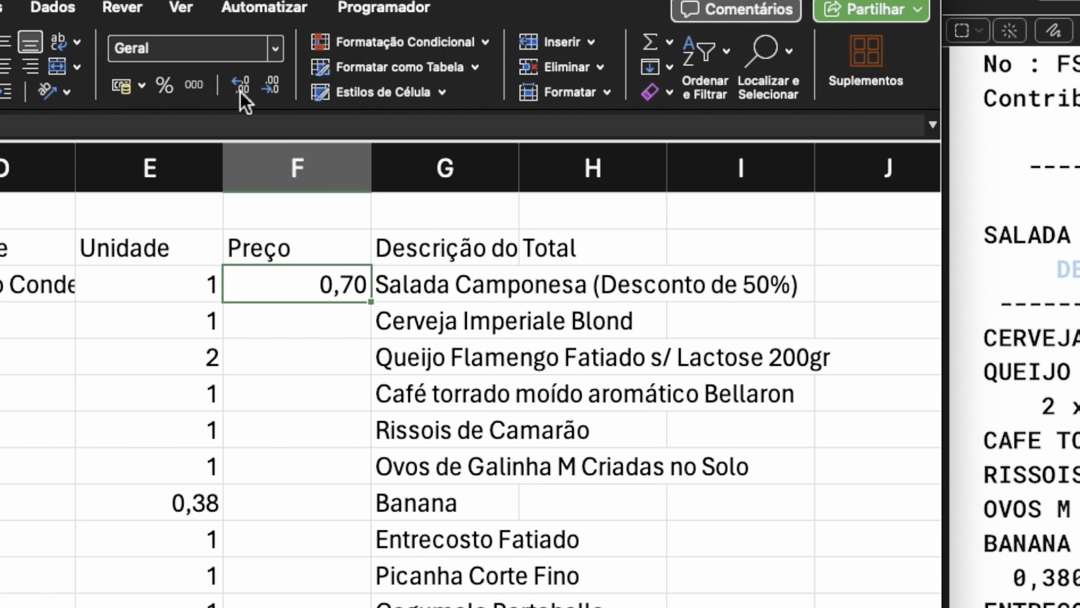
{"action": "left_click", "coordinate": [327, 319]}
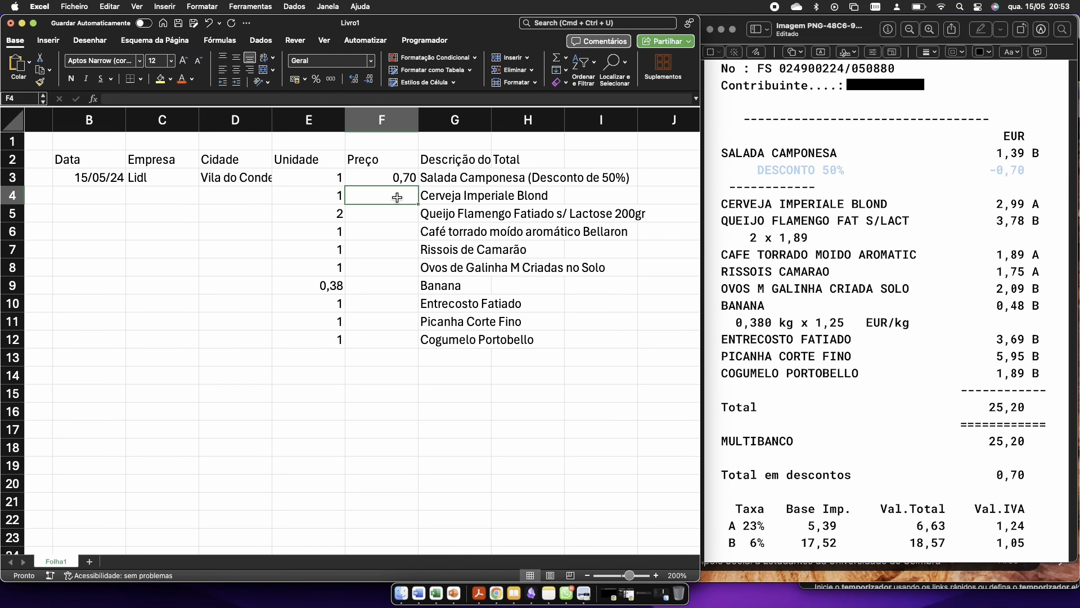
{"action": "type", "text": "2,99"}
{"action": "key", "text": "Return"}
{"action": "type", "text": "1,89"}
{"action": "key", "text": "Return"}
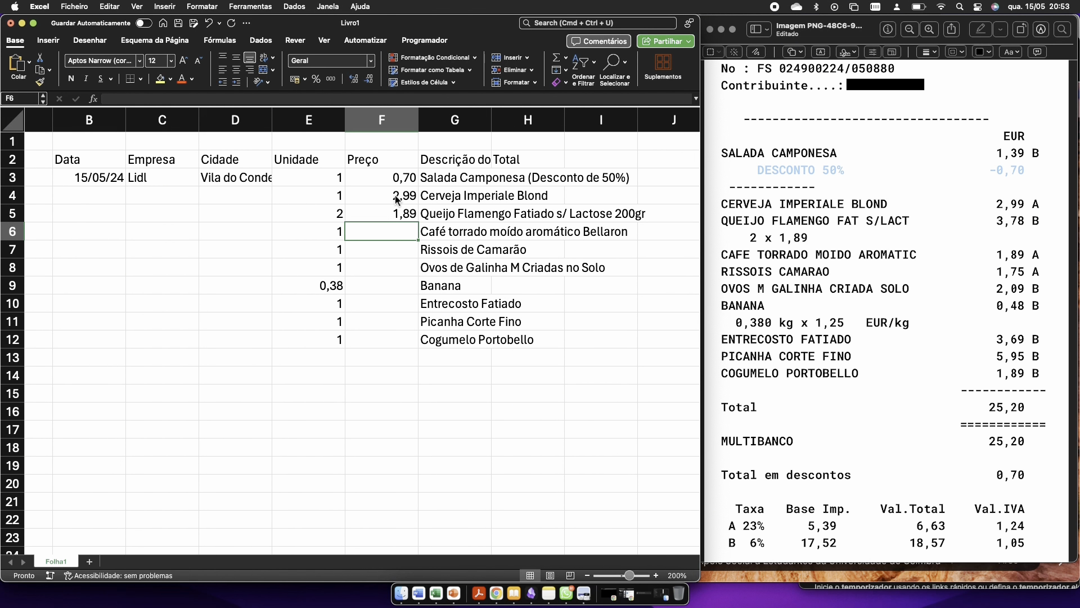
Enter the prices 1,89, 1,75 and 2,09 for the coffee, Rissois de Camarão and eggs in F6 to F8.
{"action": "type", "text": "1,89"}
{"action": "key", "text": "Return"}
{"action": "type", "text": "1,75"}
{"action": "key", "text": "Return"}
{"action": "type", "text": "2,09"}
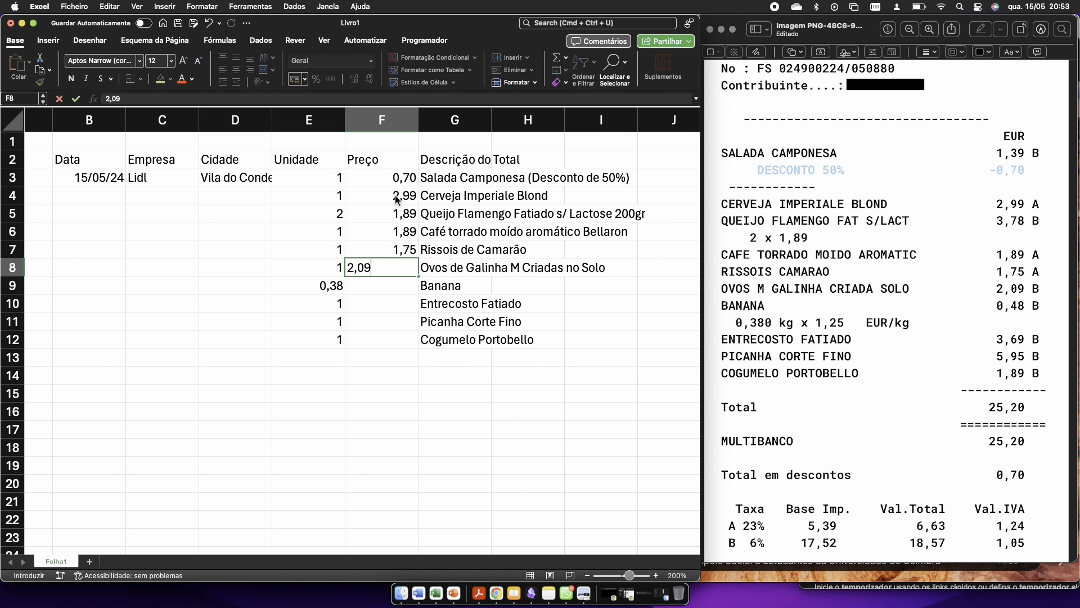
{"action": "key", "text": "Return"}
Enter the prices 1,21, 3,69, 5,95 and 1,89 for Banana, Entrecosto, Picanha and Cogumelo Portobello in F9 to F12.
{"action": "type", "text": "1,21"}
{"action": "key", "text": "Return"}
{"action": "type", "text": "3,69"}
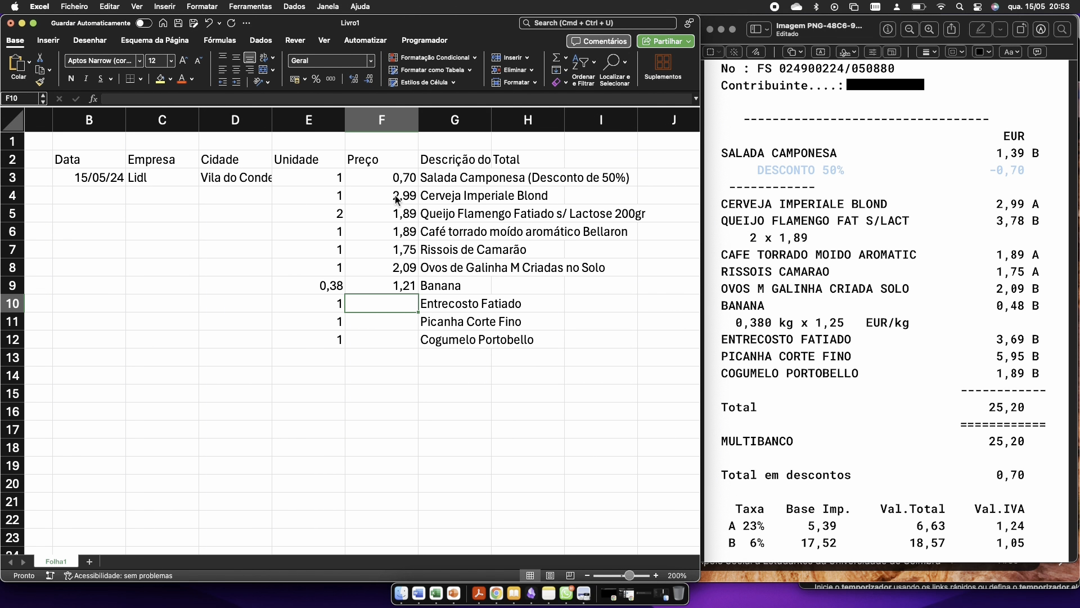
{"action": "key", "text": "Return"}
{"action": "type", "text": "5,95"}
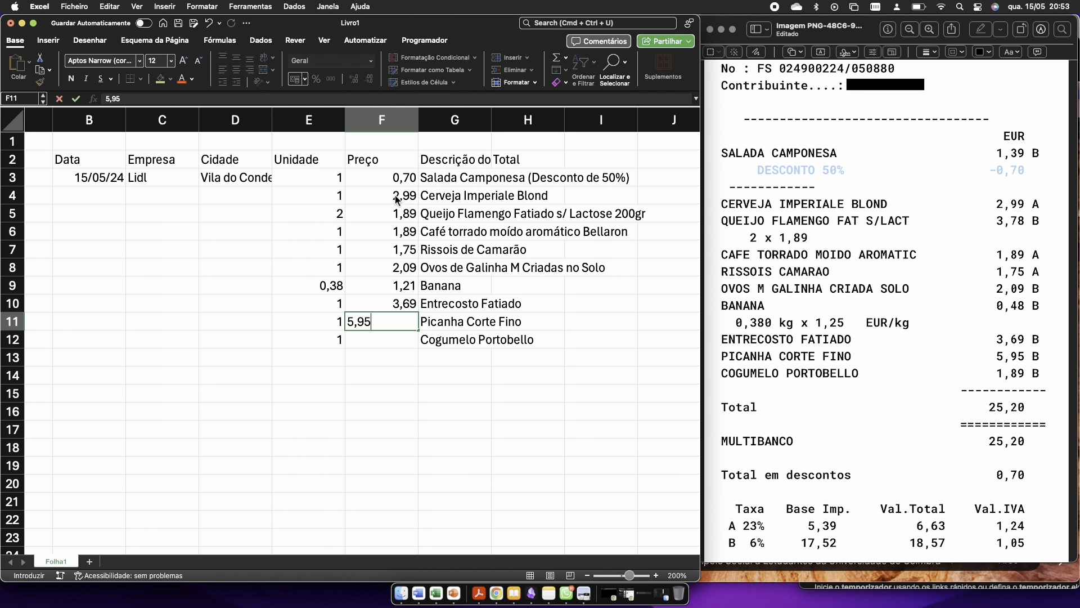
{"action": "key", "text": "Return"}
{"action": "type", "text": "1,89"}
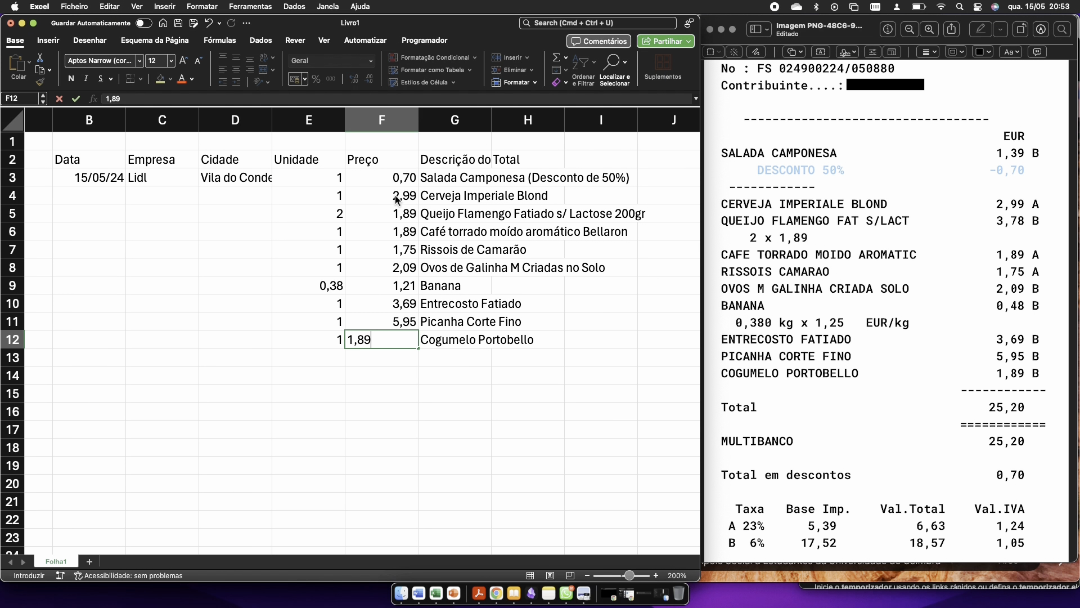
{"action": "key", "text": "Return"}
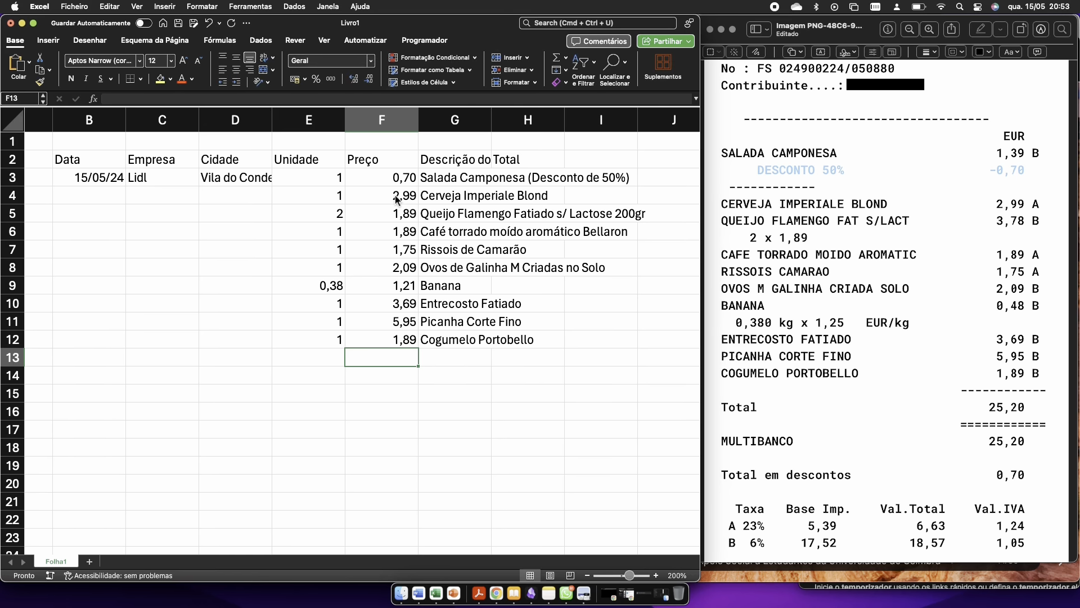
Autofit the width of column G to the product descriptions.
{"action": "scroll", "coordinate": [402, 247], "scroll_direction": "right", "scroll_amount": 2}
{"action": "scroll", "coordinate": [403, 247], "scroll_direction": "right", "scroll_amount": 1}
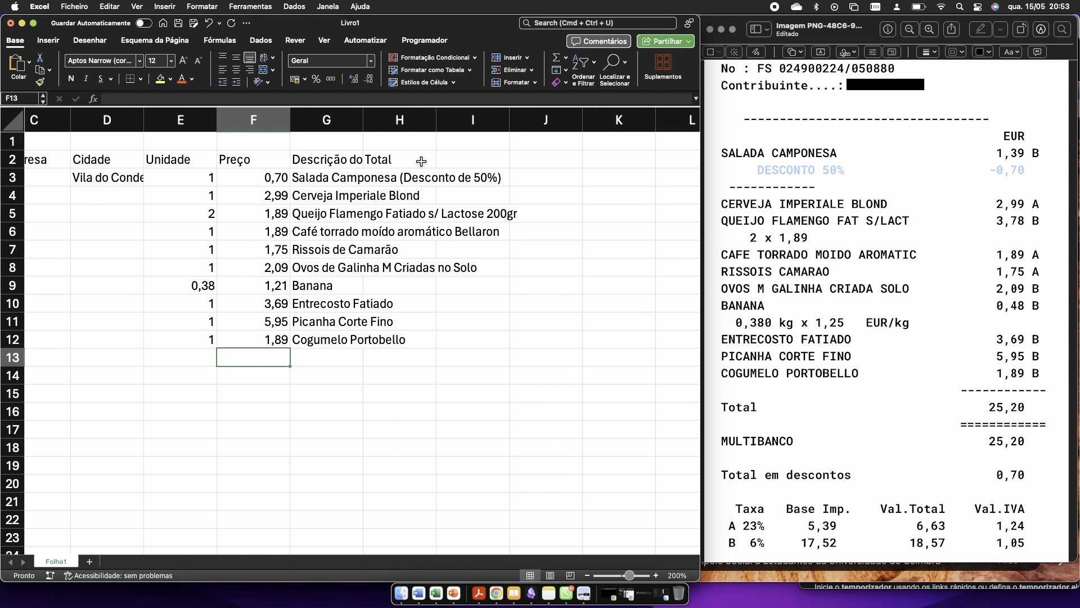
{"action": "double_click", "coordinate": [364, 121]}
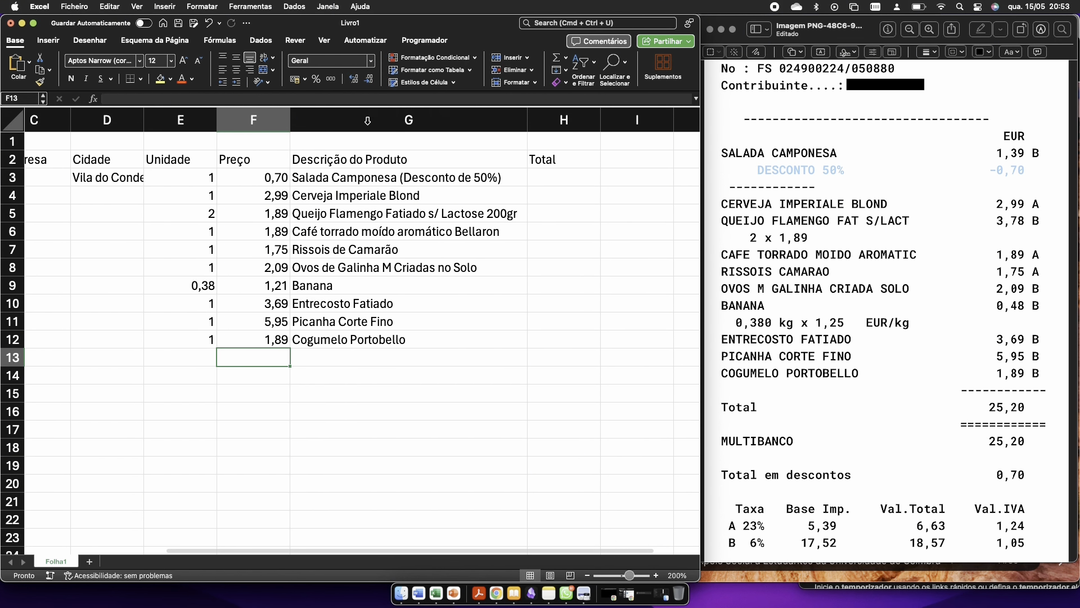
Enter the formula =E3*F3 in H3 to calculate the Salada Camponesa total.
{"action": "left_click", "coordinate": [549, 180]}
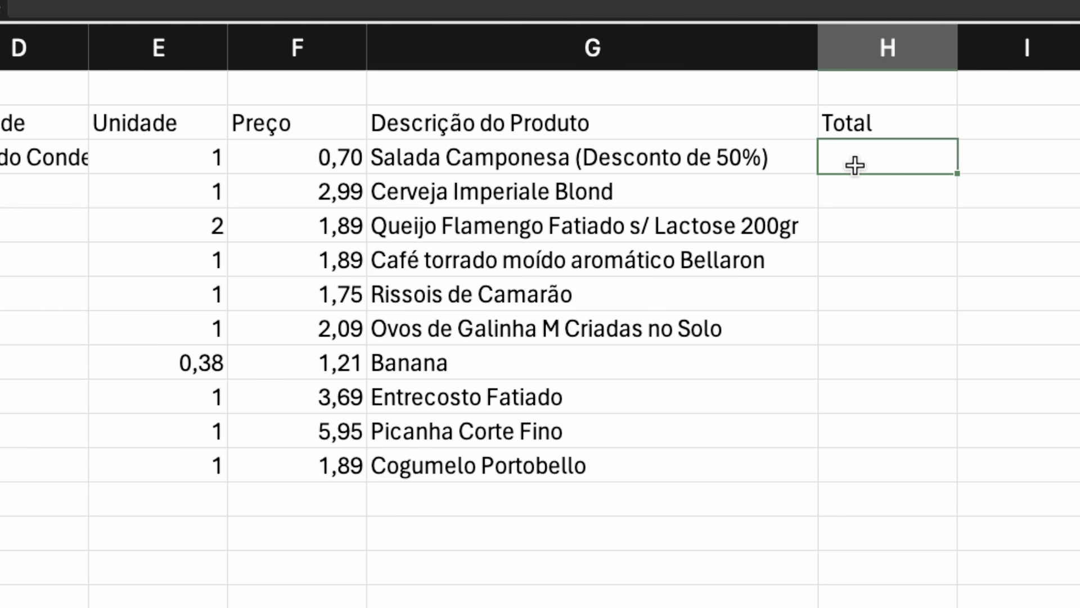
{"action": "type", "text": "="}
{"action": "key", "text": "Left"}
{"action": "key", "text": "Left"}
{"action": "key", "text": "Left"}
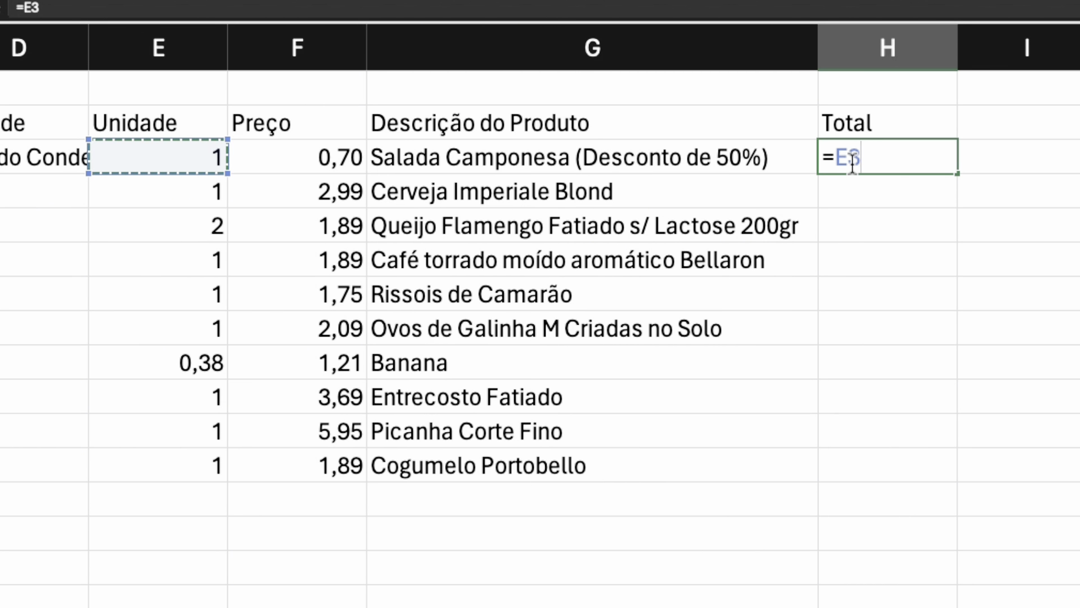
{"action": "type", "text": "*"}
{"action": "key", "text": "Left"}
{"action": "key", "text": "Left"}
{"action": "key", "text": "Left"}
{"action": "key", "text": "Right"}
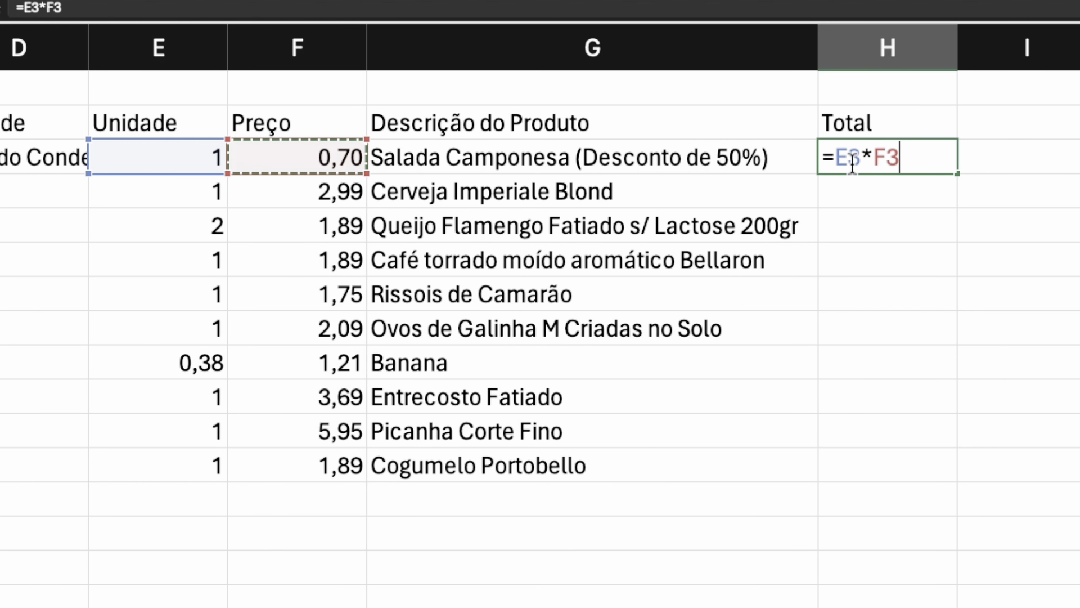
{"action": "key", "text": "Return"}
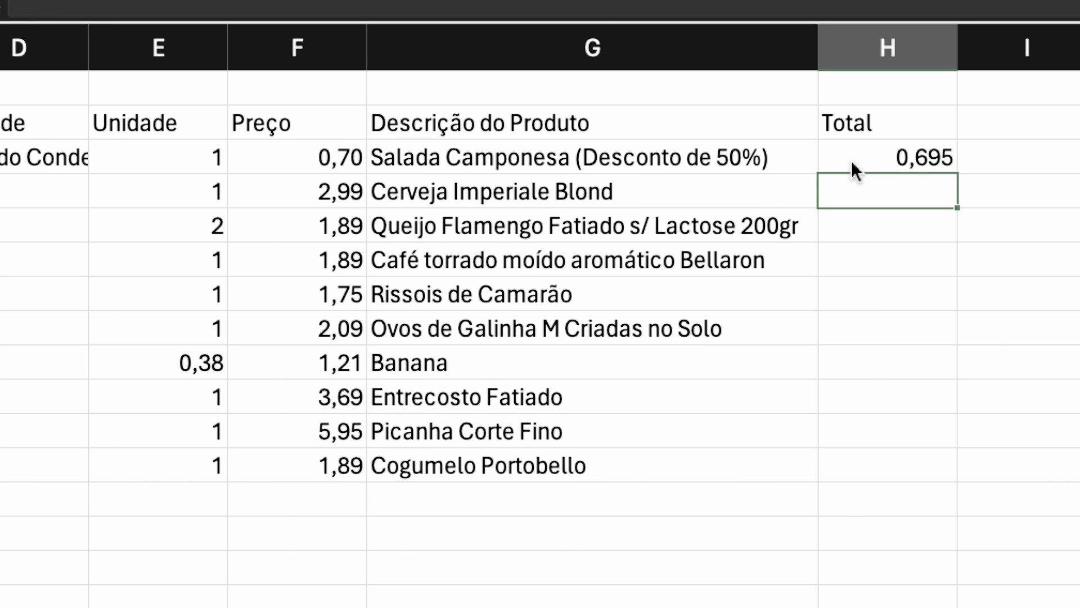
Fill the total formula from H3 down to H12 and format the range to two decimal places.
{"action": "left_click", "coordinate": [852, 161]}
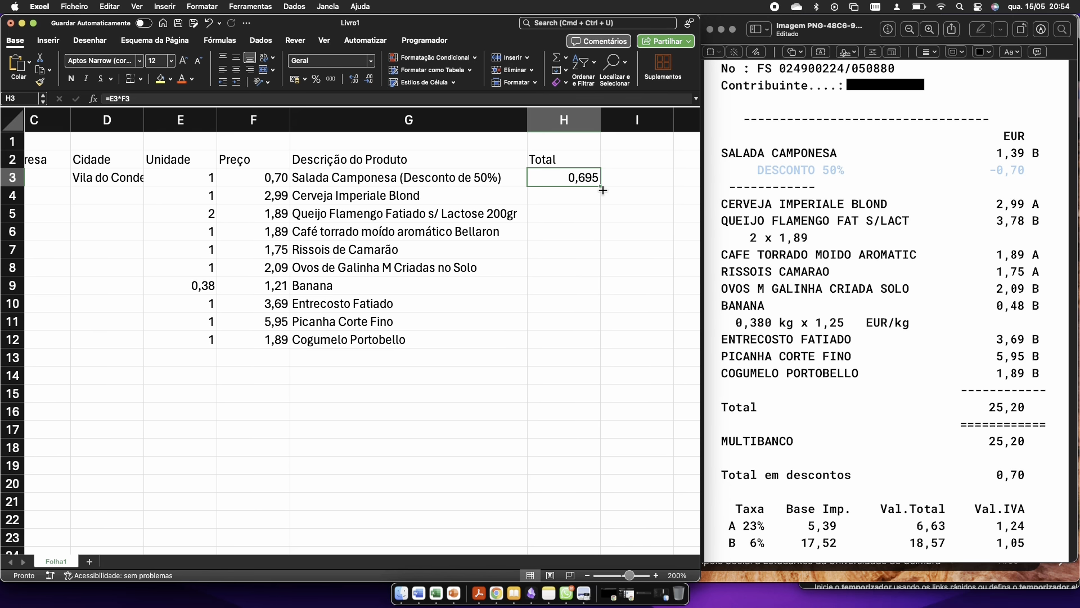
{"action": "left_click_drag", "start_coordinate": [603, 190], "coordinate": [600, 353]}
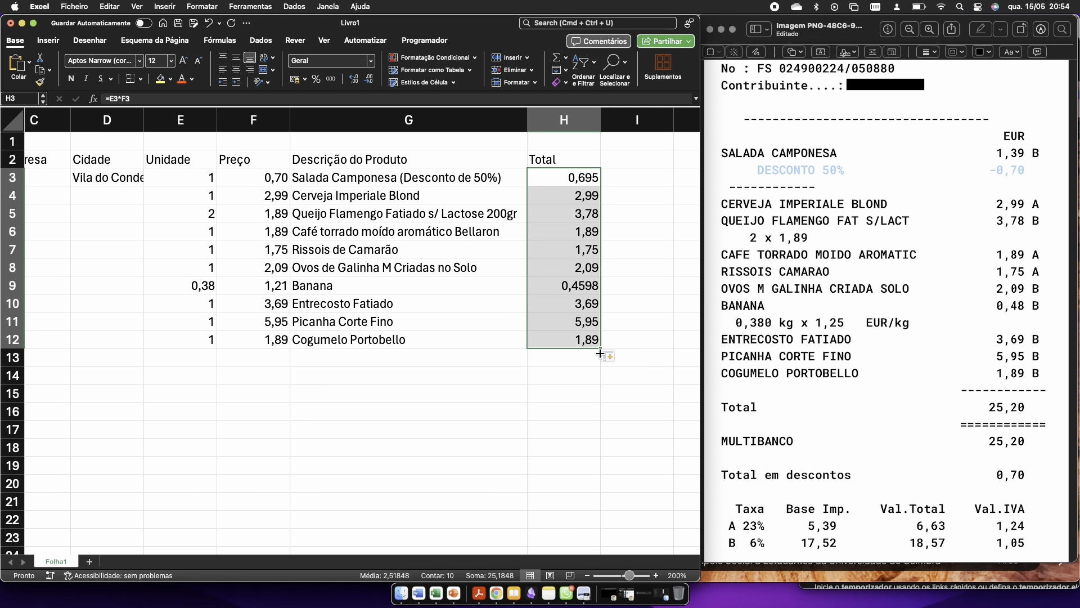
{"action": "left_click", "coordinate": [370, 80]}
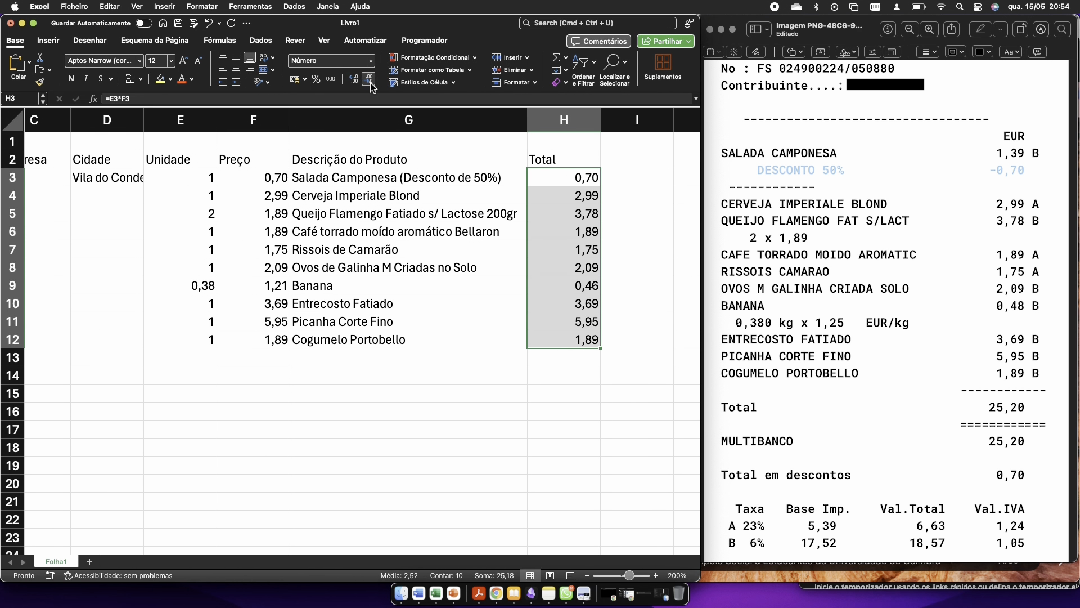
Sum the Total column in H15 with the formula =SOMA(H2:H12).
{"action": "left_click", "coordinate": [573, 392]}
{"action": "type", "text": "=soma"}
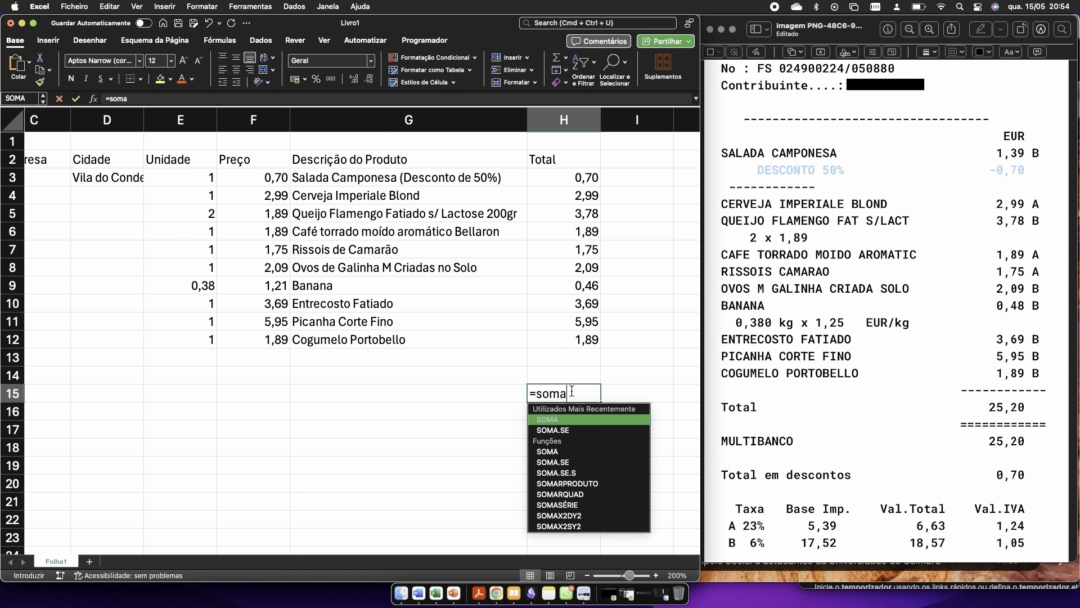
{"action": "key", "text": "Tab"}
{"action": "key", "text": "Up"}
{"action": "key", "text": "Up"}
{"action": "key", "text": "Up"}
{"action": "key", "text": "shift+Up"}
{"action": "key", "text": "shift+Up"}
{"action": "key", "text": "shift+Up"}
{"action": "key", "text": "shift+Up"}
{"action": "key", "text": "shift+Up"}
{"action": "key", "text": "shift+Up"}
{"action": "key", "text": "shift+Up"}
{"action": "key", "text": "shift+Up"}
{"action": "key", "text": "shift+Up"}
{"action": "key", "text": "shift+Up"}
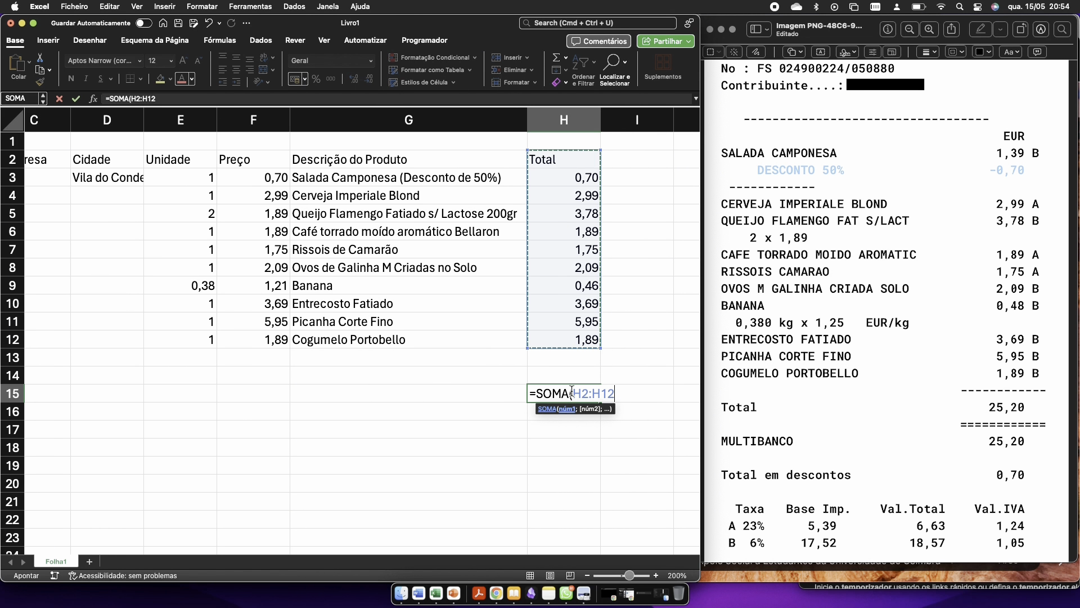
{"action": "key", "text": "Return"}
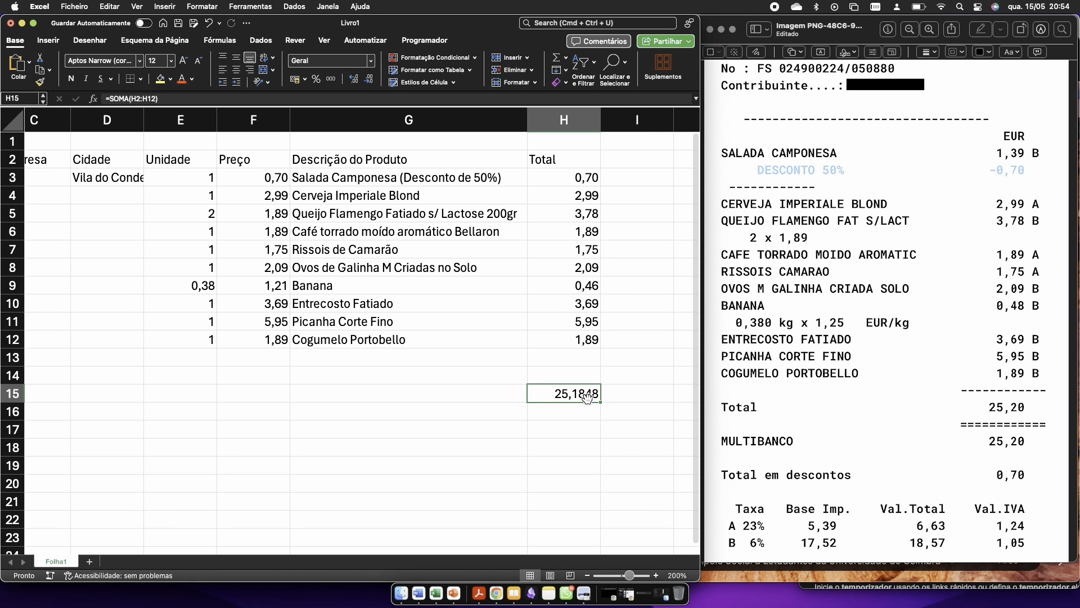
Check the line totals in column H against the receipt and set the Banana price in F9 to 1,25.
{"action": "left_click", "coordinate": [585, 179]}
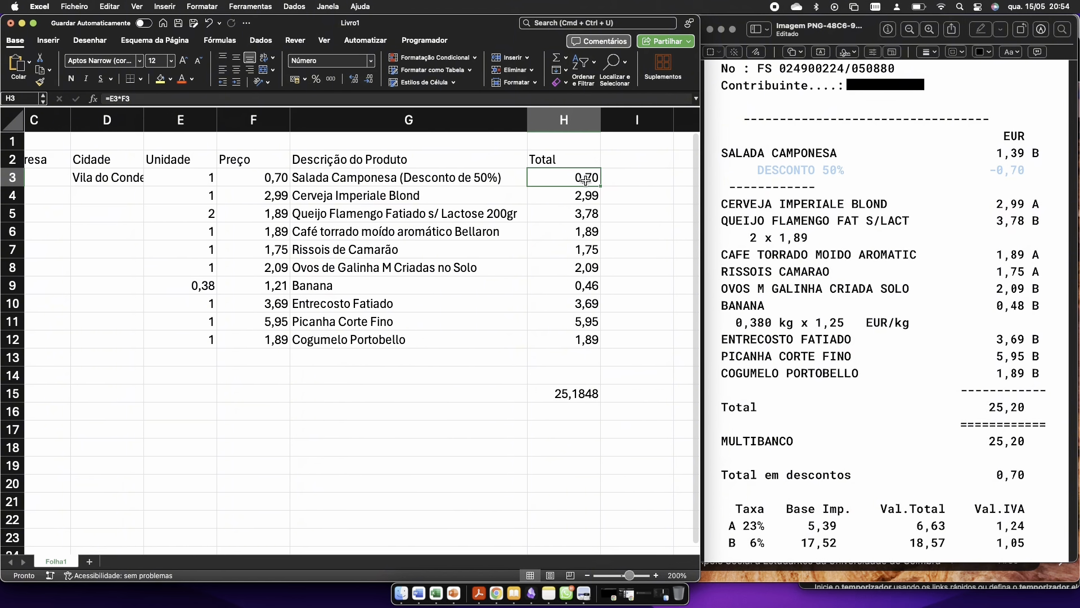
{"action": "key", "text": "Down"}
{"action": "key", "text": "Down"}
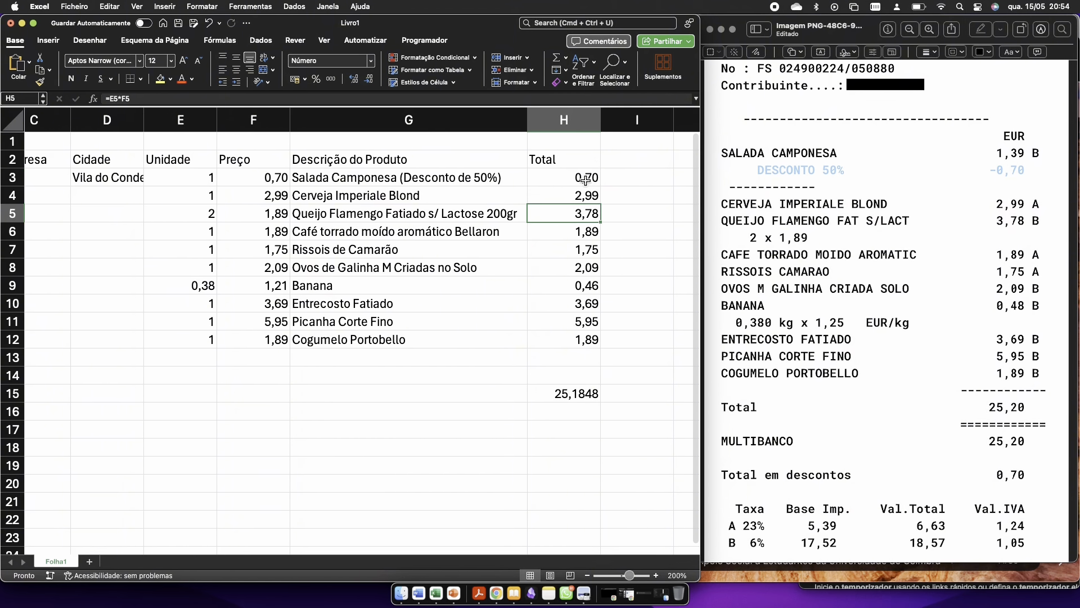
{"action": "key", "text": "Down"}
{"action": "key", "text": "Down"}
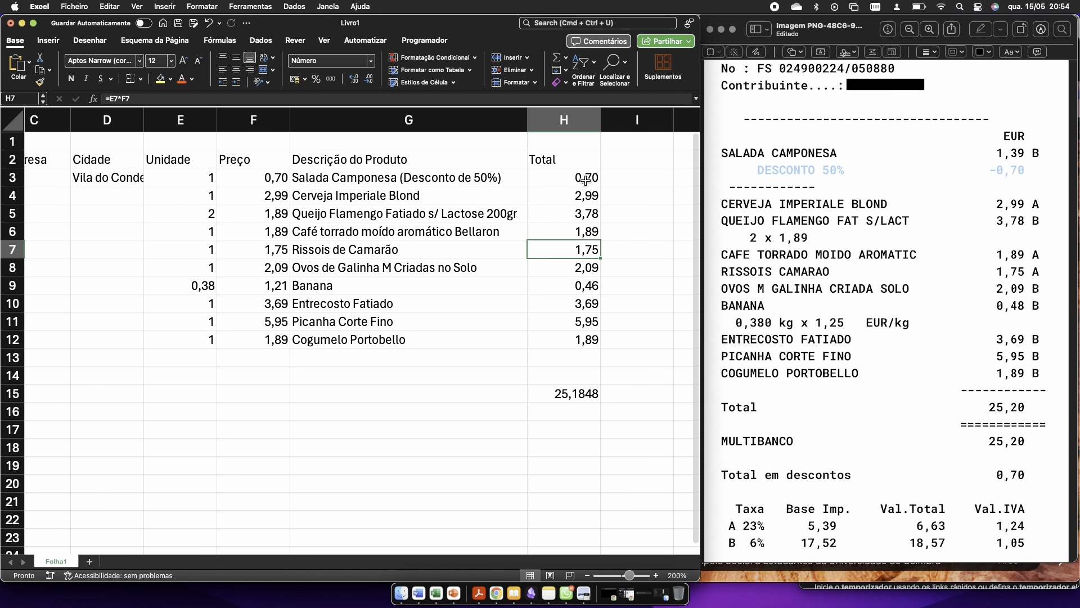
{"action": "key", "text": "Down"}
{"action": "key", "text": "Down"}
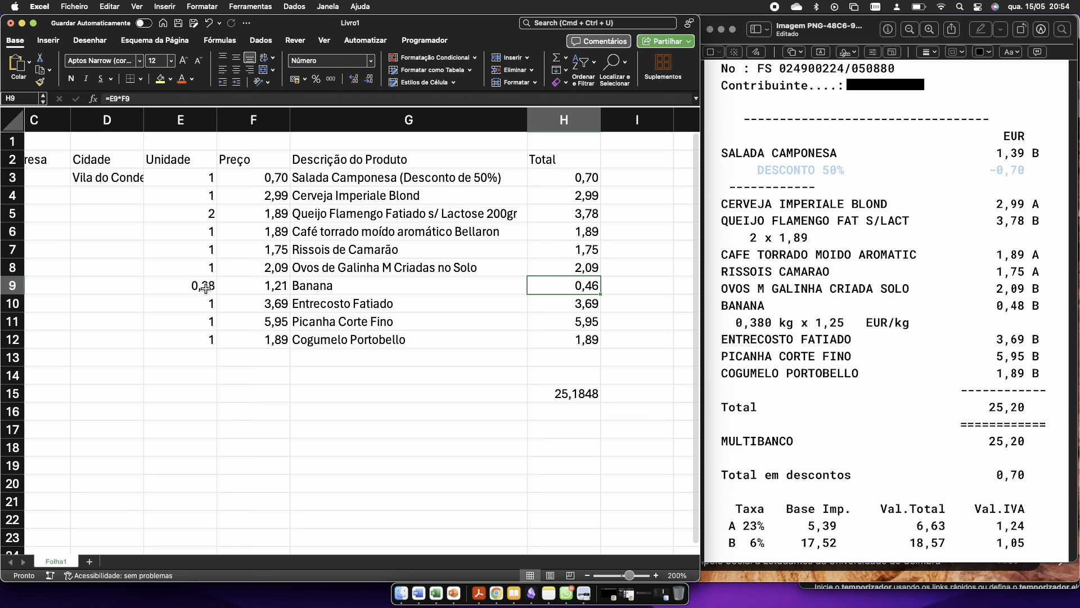
{"action": "left_click", "coordinate": [252, 290]}
{"action": "type", "text": "1,25"}
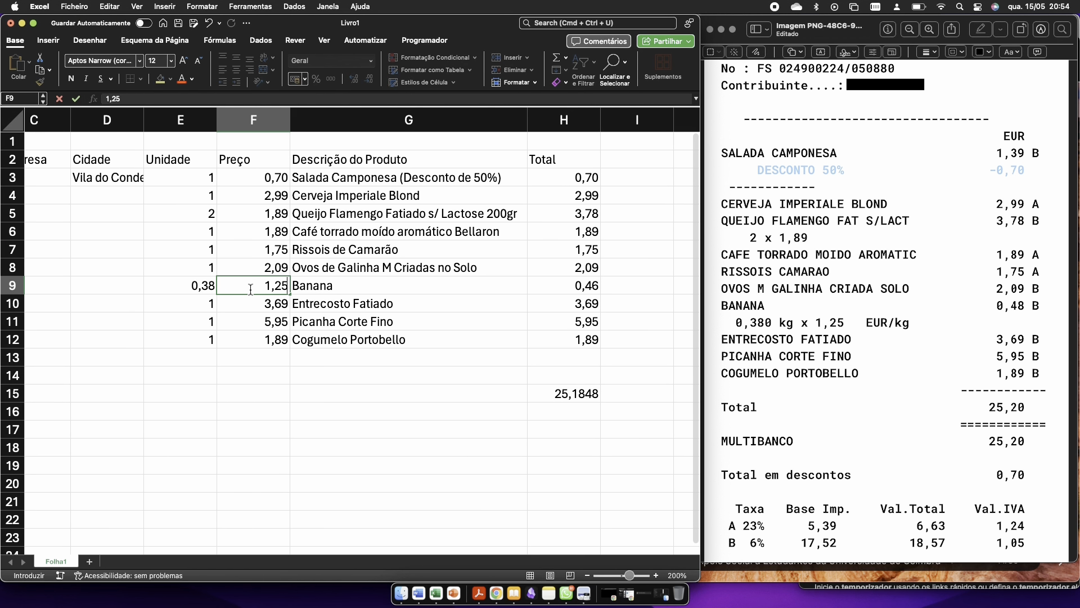
{"action": "key", "text": "Return"}
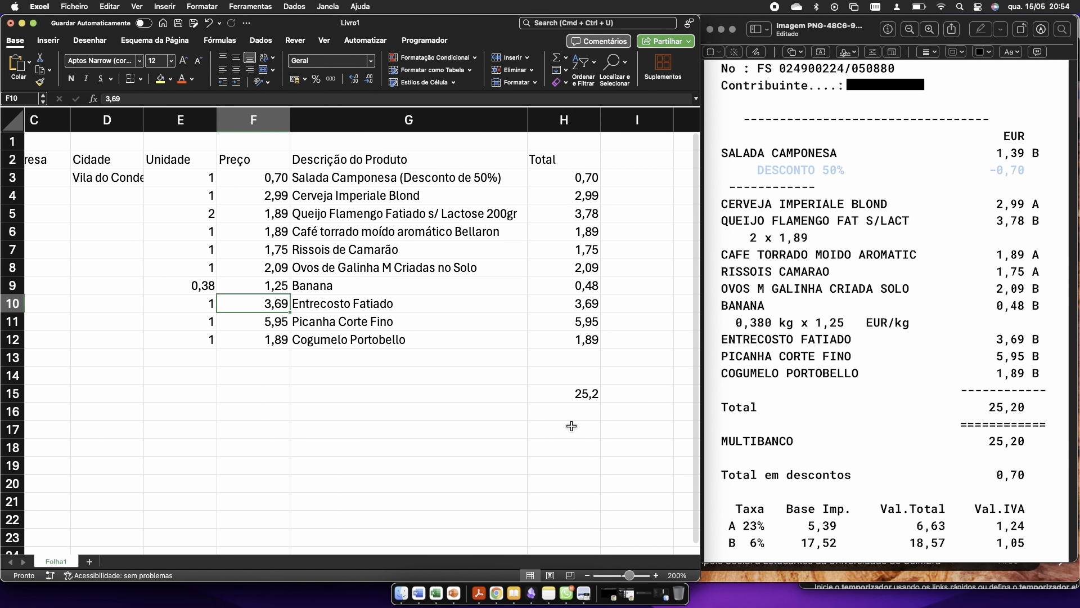
Compare the sum in H15 with the receipt's total, then delete the sum formula from H15.
{"action": "left_click", "coordinate": [570, 396]}
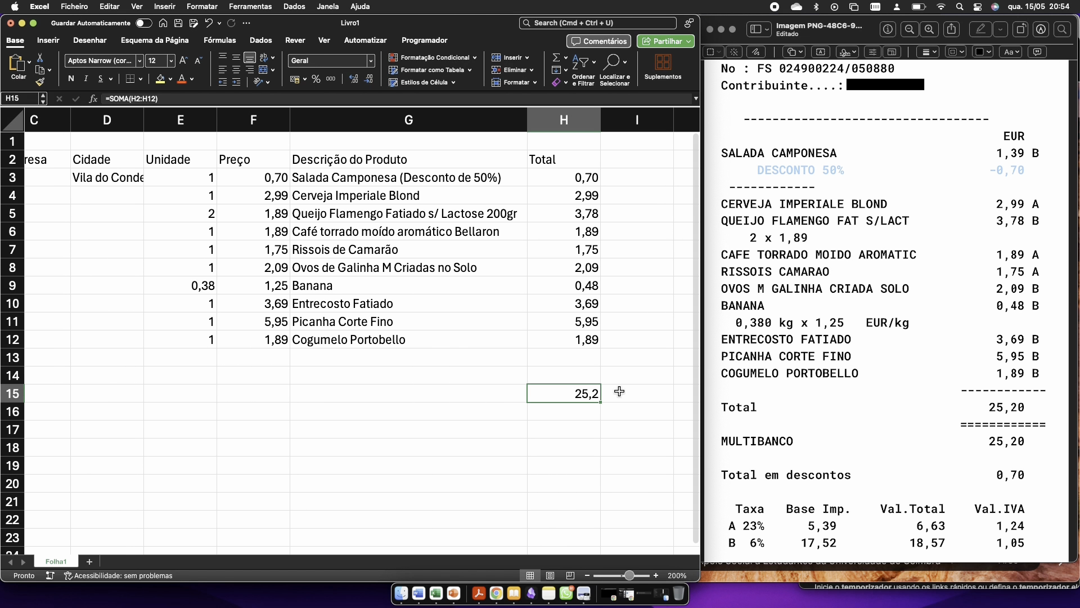
{"action": "left_click", "coordinate": [968, 397]}
{"action": "left_click", "coordinate": [1019, 409]}
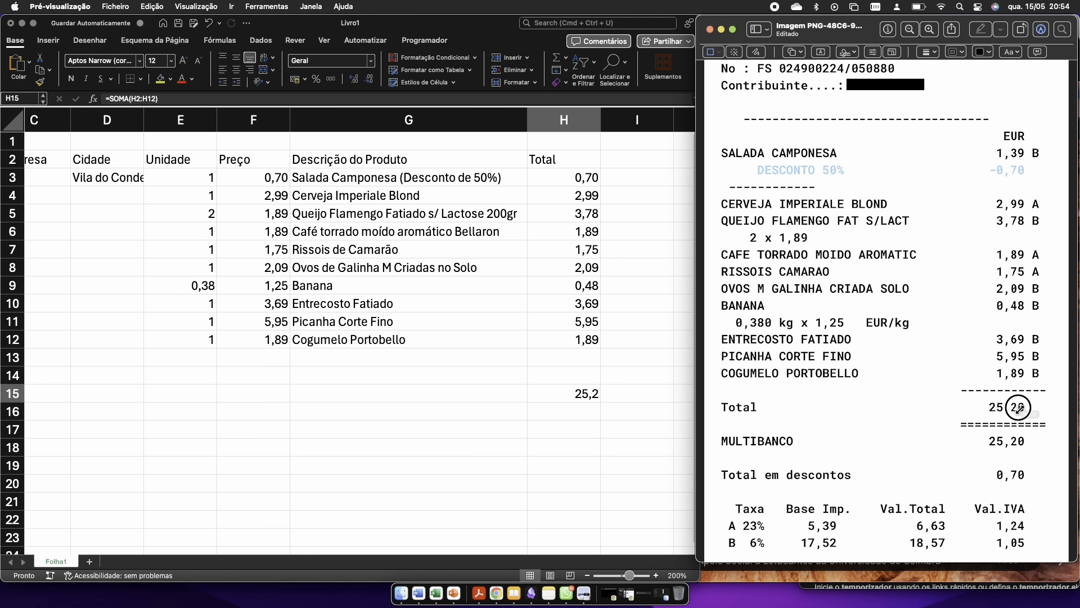
{"action": "left_click", "coordinate": [567, 393]}
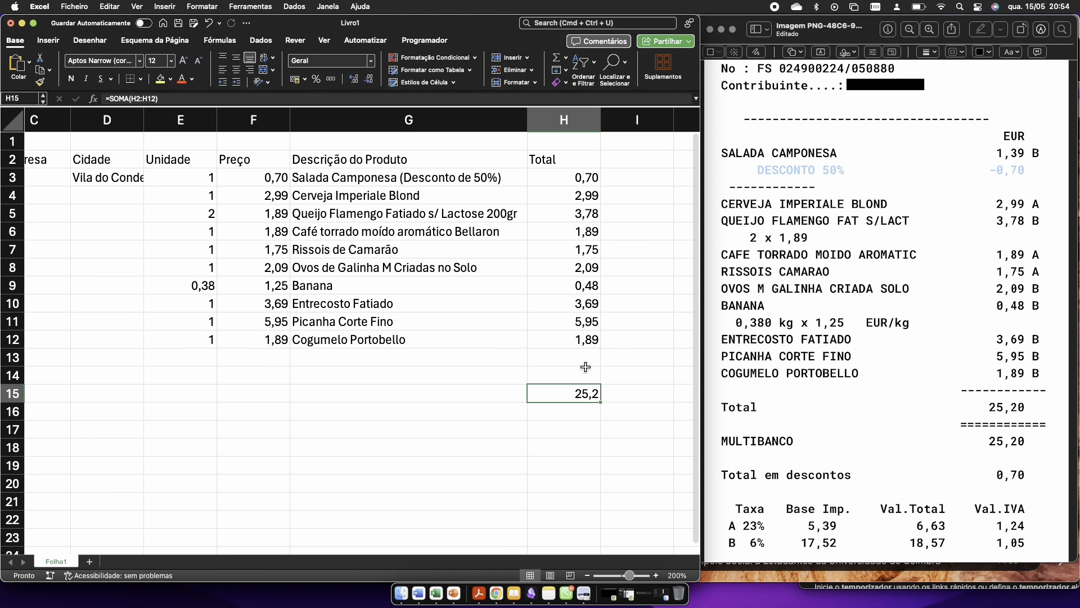
{"action": "key", "text": "Delete"}
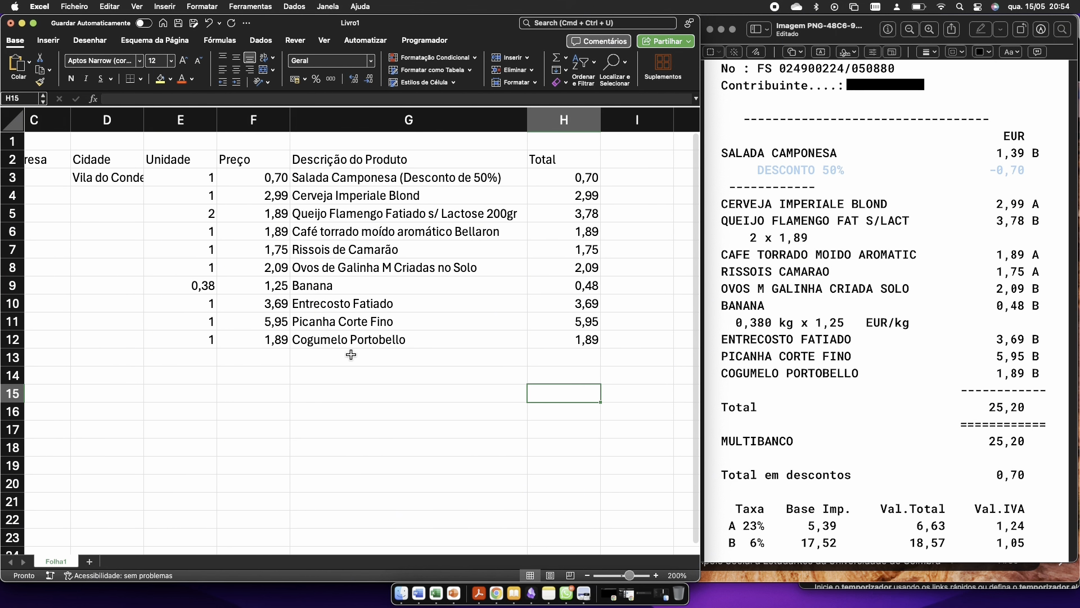
Copy the date, company and city from B3:D3 into rows 4 to 12.
{"action": "scroll", "coordinate": [351, 354], "scroll_direction": "left", "scroll_amount": 5}
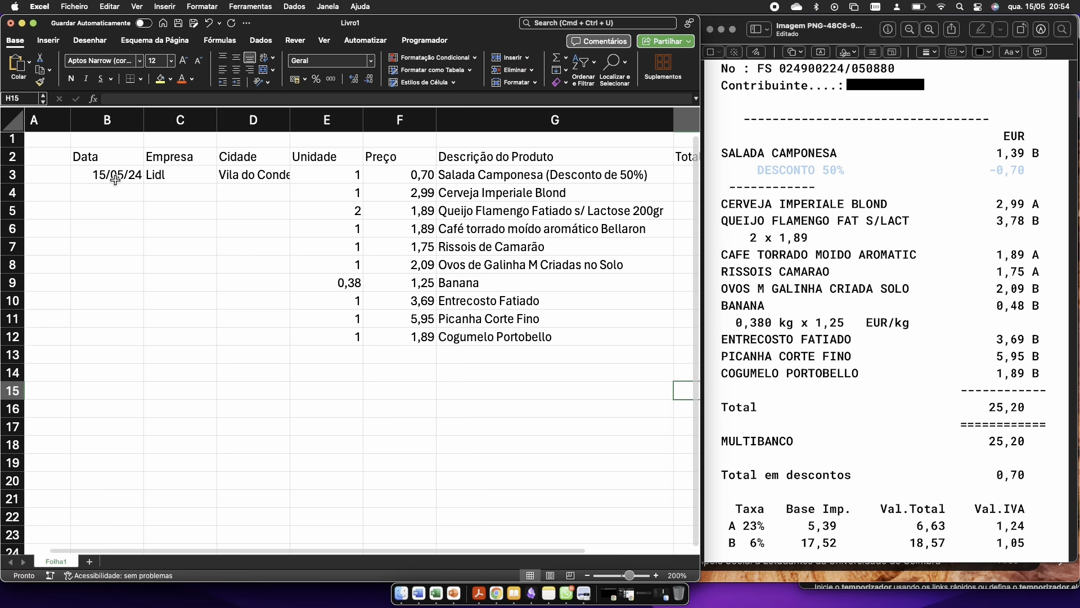
{"action": "left_click", "coordinate": [115, 179]}
{"action": "key", "text": "shift+Right"}
{"action": "key", "text": "shift+Right"}
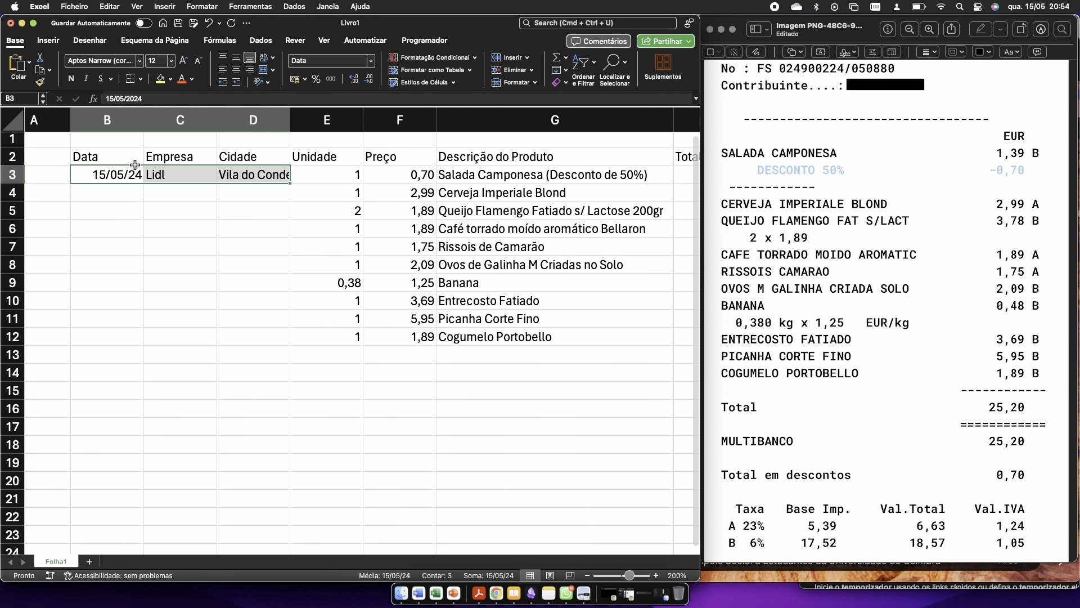
{"action": "key", "text": "super+c"}
{"action": "key", "text": "Down"}
{"action": "key", "text": "shift+Down"}
{"action": "key", "text": "shift+Down"}
{"action": "key", "text": "shift+Down"}
{"action": "key", "text": "shift+Down"}
{"action": "key", "text": "shift+Down"}
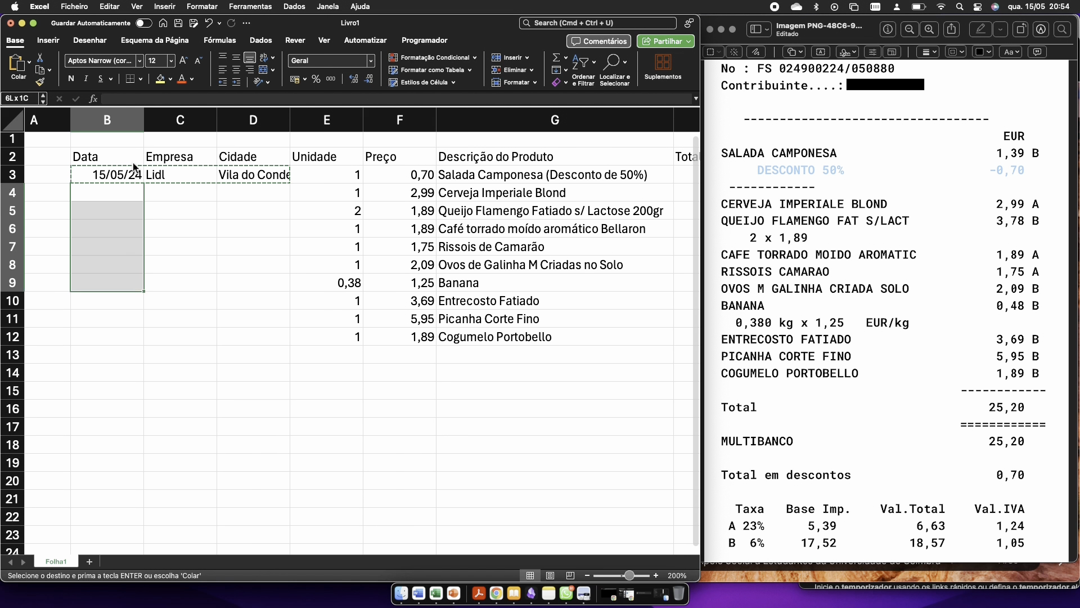
{"action": "key", "text": "shift+Down"}
{"action": "key", "text": "shift+Down"}
{"action": "key", "text": "shift+Down"}
{"action": "key", "text": "super+v"}
{"action": "key", "text": "Tab"}
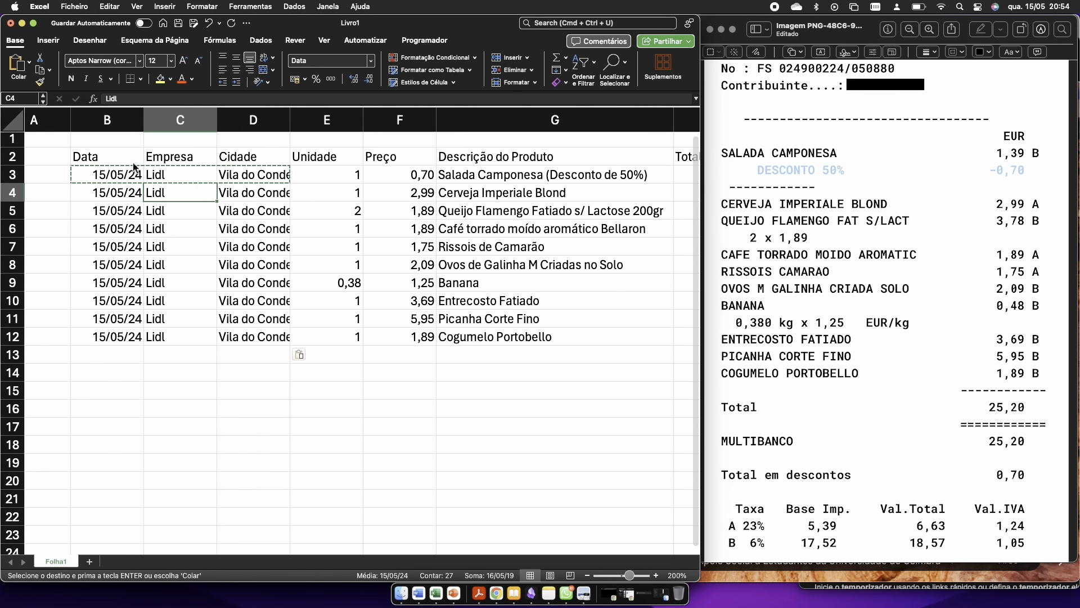
Format the range B2:H12 as a table with headers, using a green table style from the light group.
{"action": "key", "text": "Tab"}
{"action": "key", "text": "Tab"}
{"action": "key", "text": "Tab"}
{"action": "scroll", "coordinate": [134, 166], "scroll_direction": "right", "scroll_amount": 2}
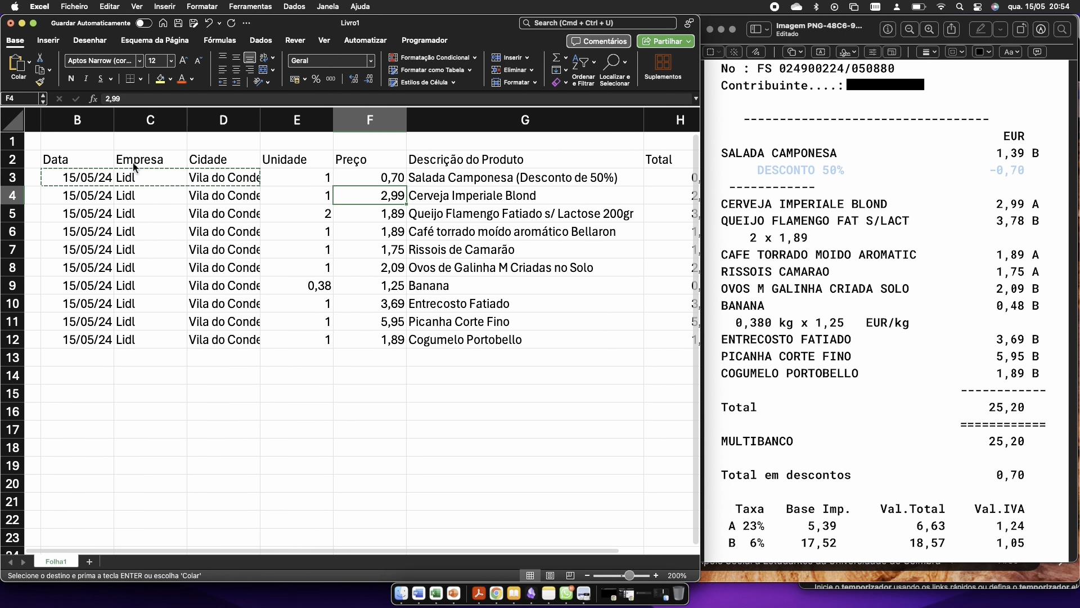
{"action": "scroll", "coordinate": [90, 157], "scroll_direction": "left", "scroll_amount": 1}
{"action": "left_click", "coordinate": [61, 160]}
{"action": "key", "text": "super+shift+Down"}
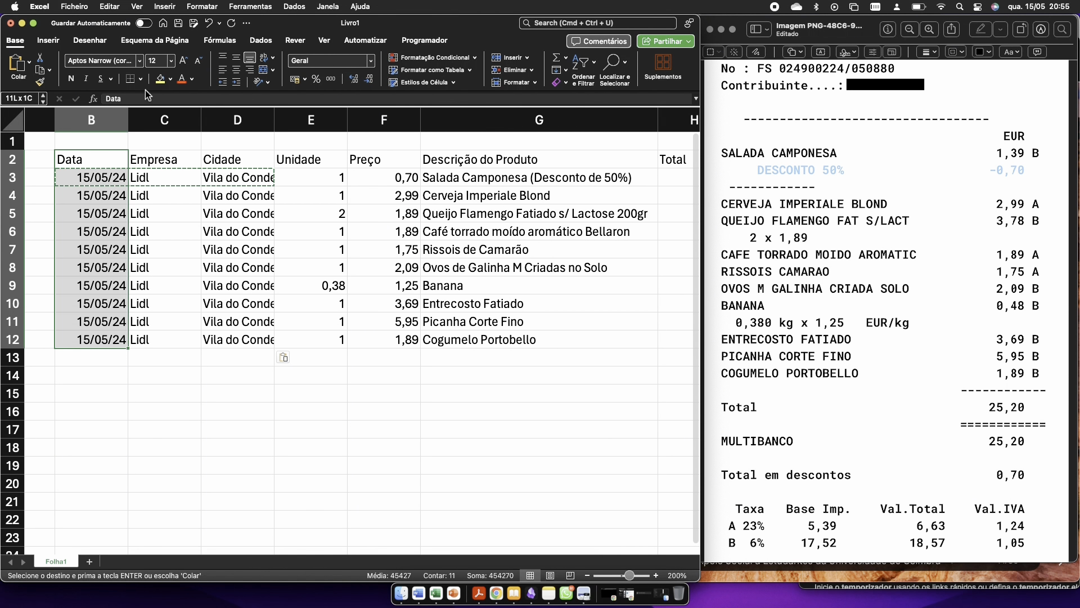
{"action": "key", "text": "super+shift+Right"}
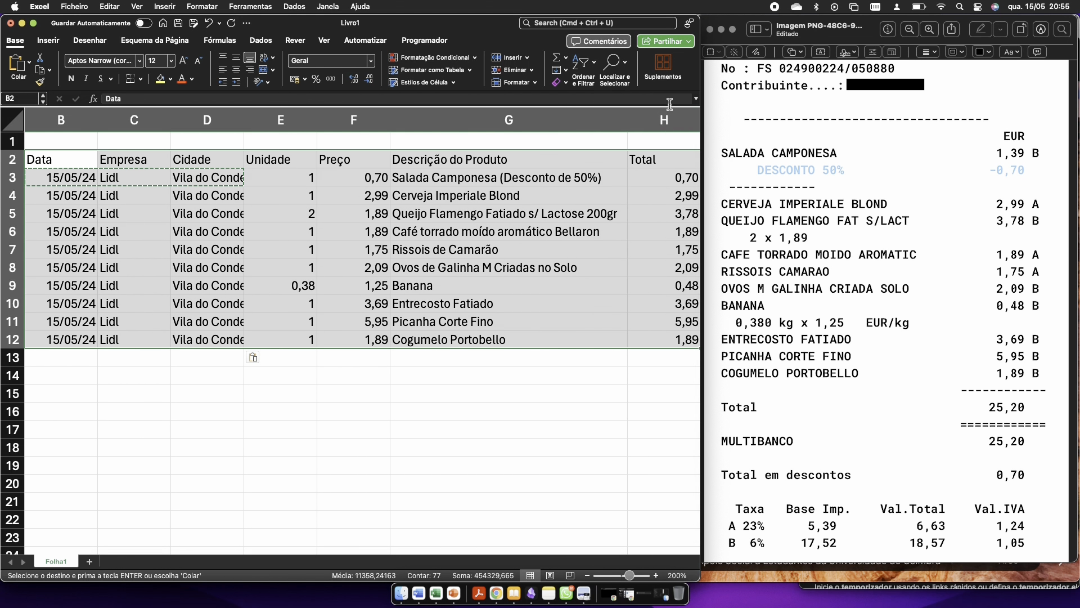
{"action": "left_click_drag", "start_coordinate": [699, 108], "coordinate": [1073, 168]}
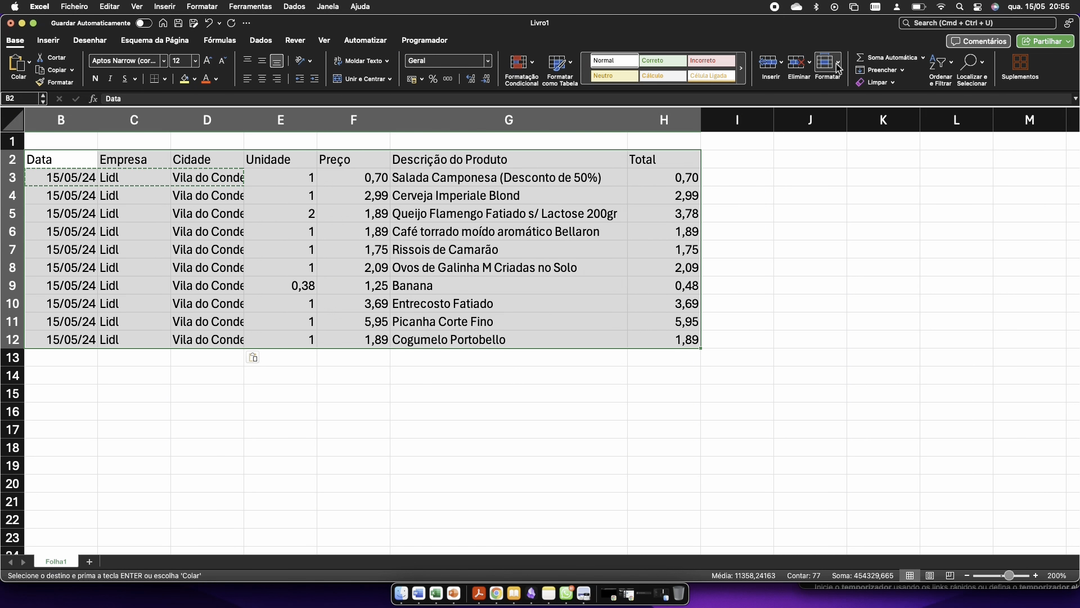
{"action": "left_click", "coordinate": [580, 64]}
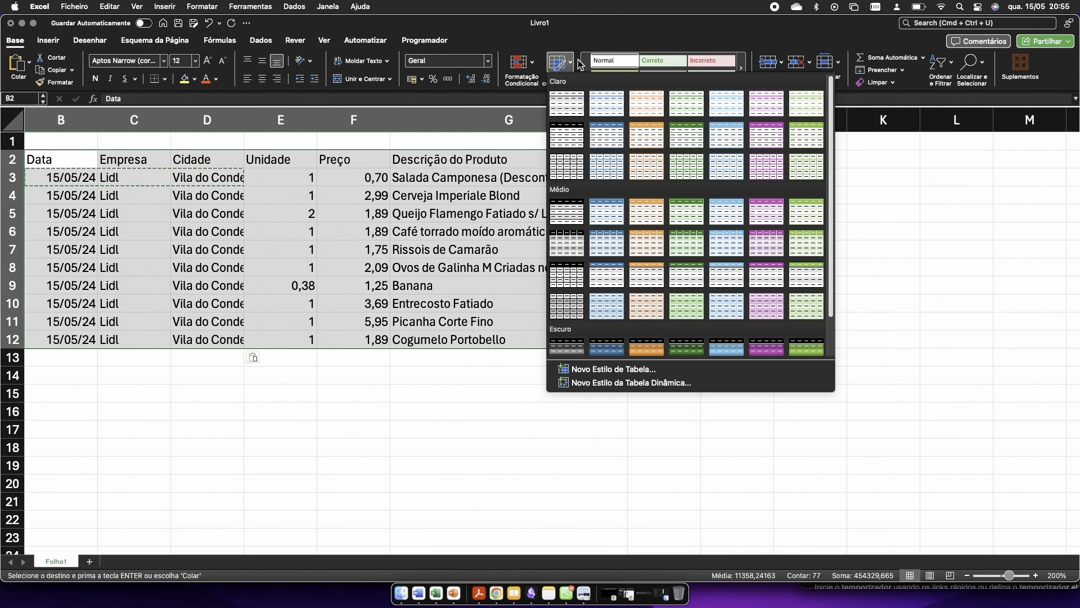
{"action": "left_click", "coordinate": [685, 134]}
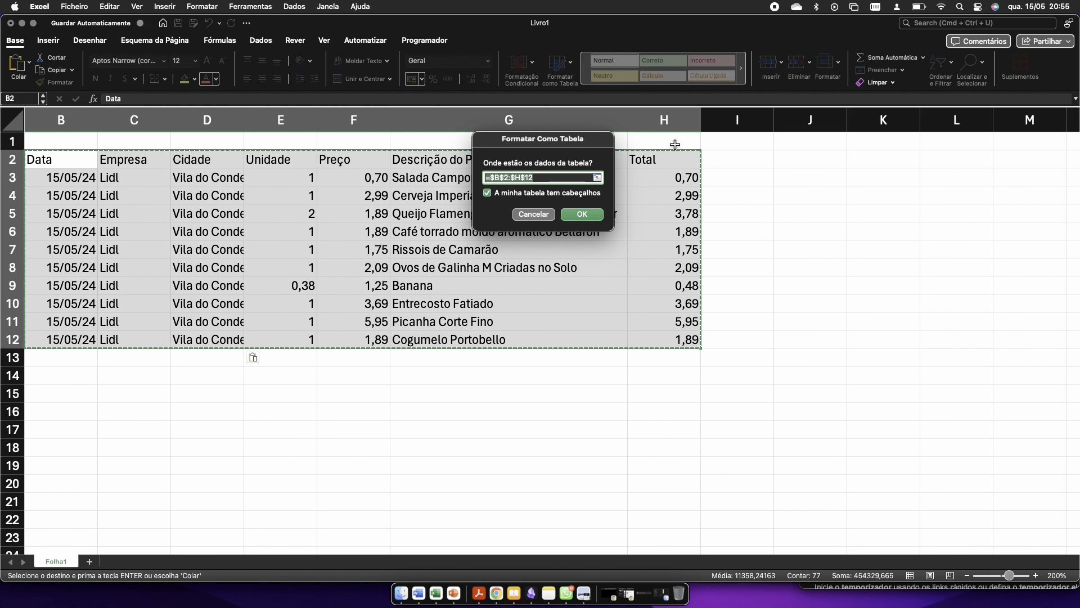
{"action": "left_click", "coordinate": [582, 214]}
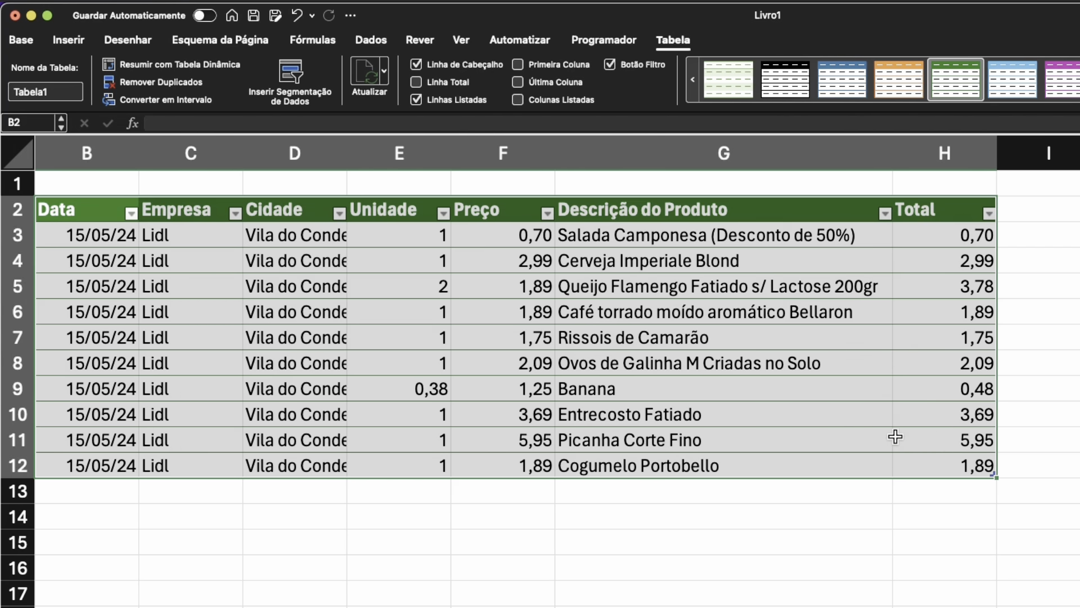
{"action": "left_click", "coordinate": [628, 390]}
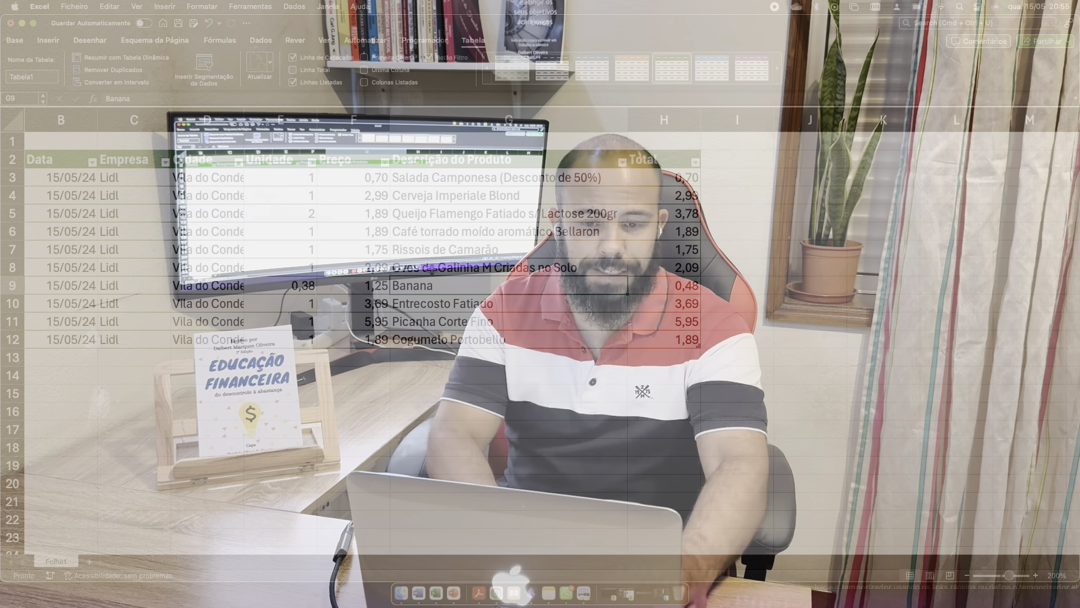
Fit the Cidade column's width to its contents and insert a column headed Orçamento before Unidade.
{"action": "double_click", "coordinate": [244, 120]}
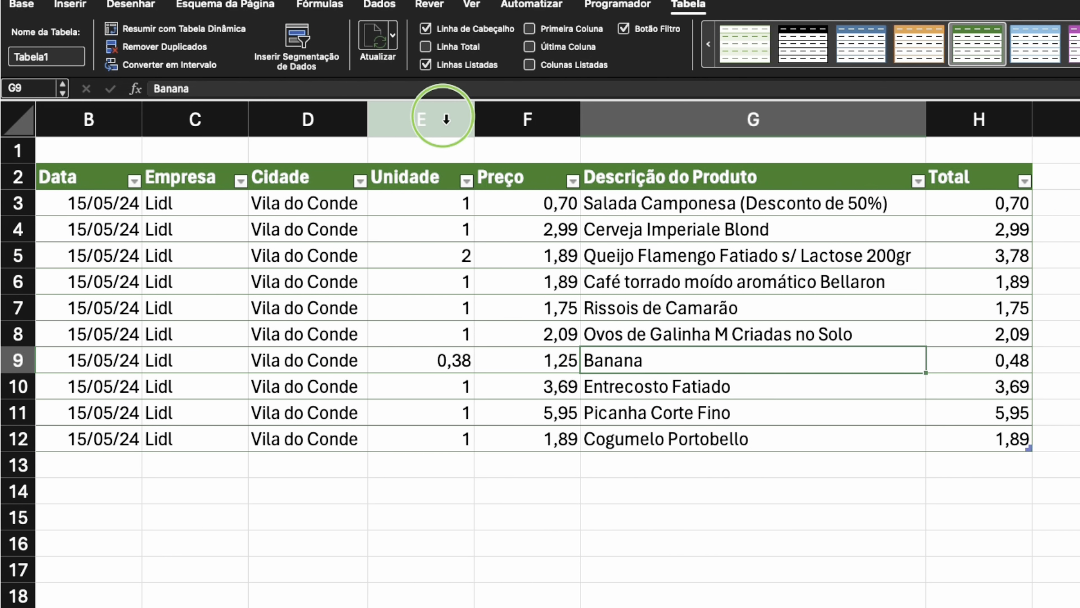
{"action": "right_click", "coordinate": [446, 119]}
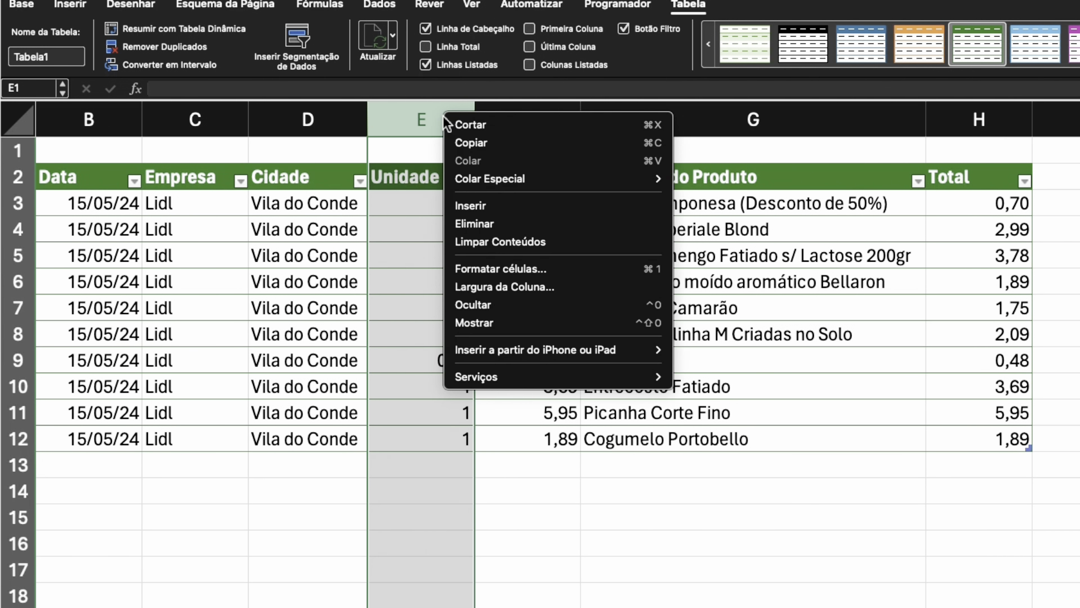
{"action": "left_click", "coordinate": [463, 206]}
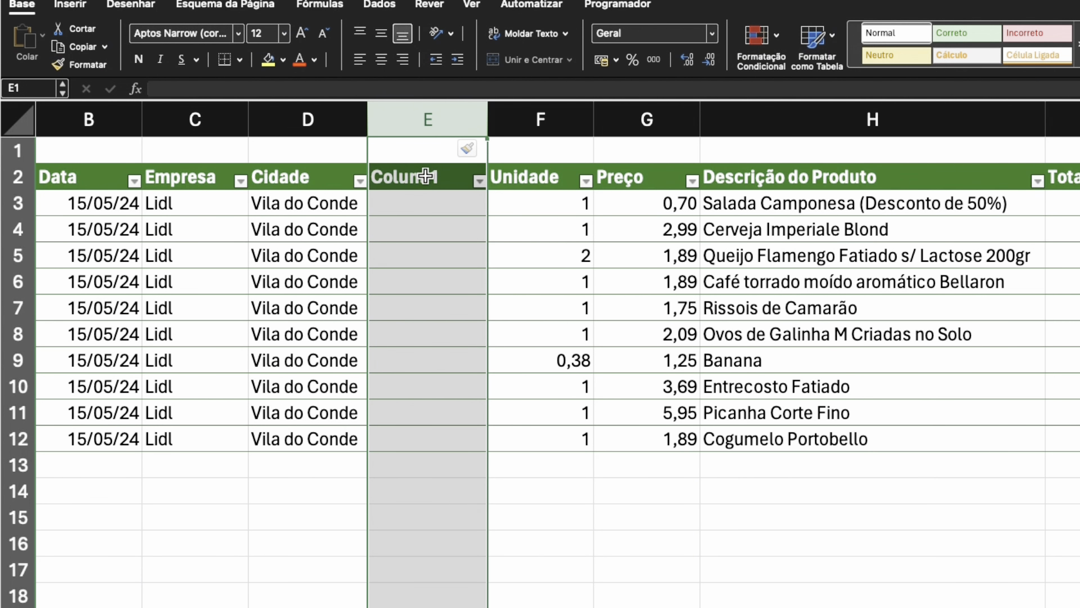
{"action": "left_click", "coordinate": [426, 174]}
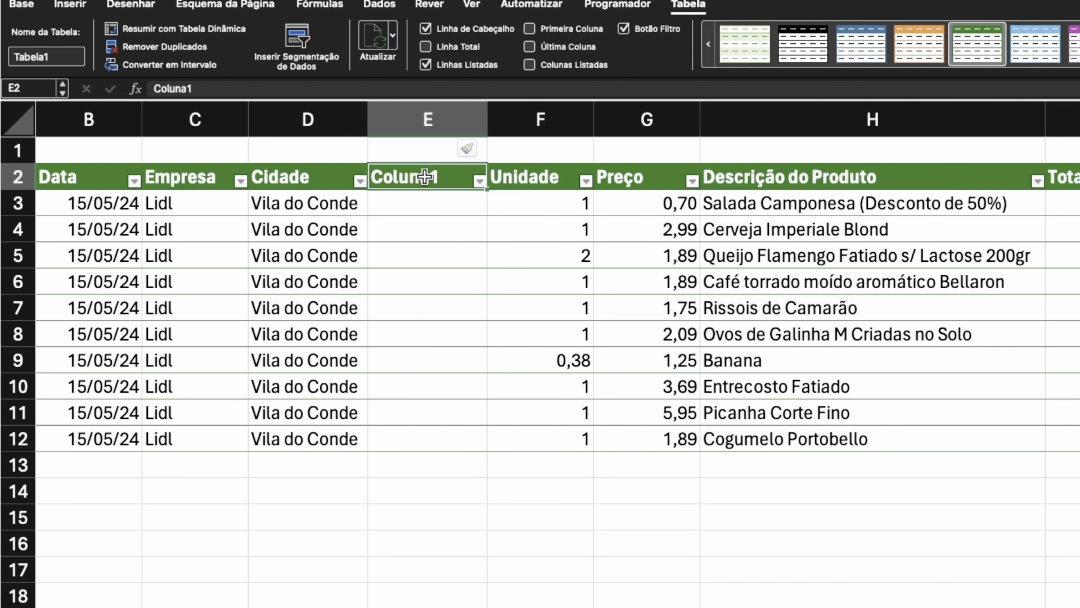
{"action": "type", "text": "Orçamento"}
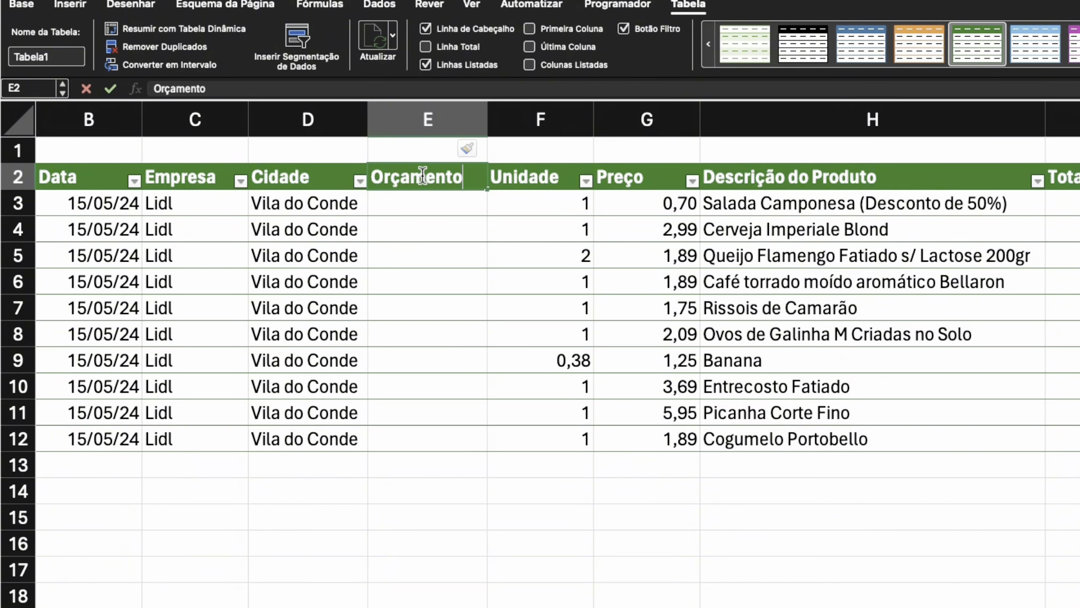
{"action": "key", "text": "Return"}
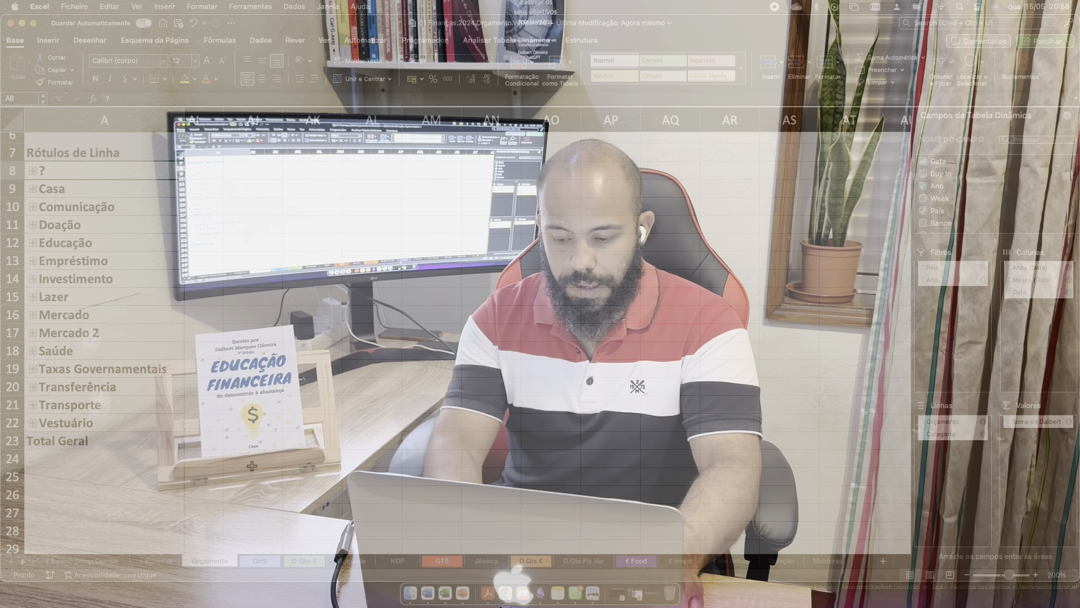
Open the € Food sheet in the 2024 finance workbook.
{"action": "left_click", "coordinate": [635, 561]}
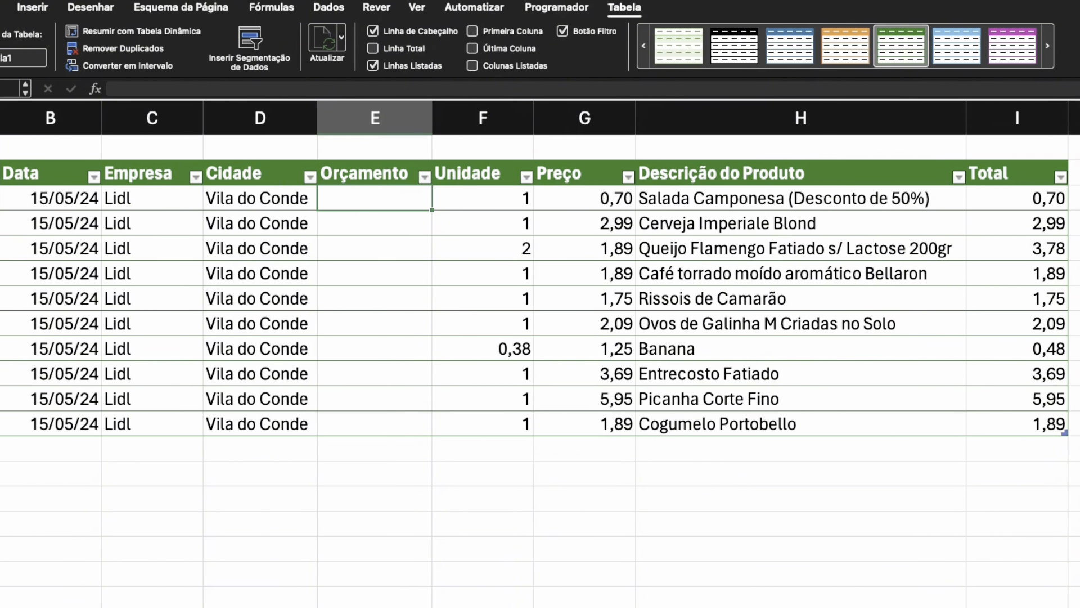
In the Orçamento column, enter Mercado for Salada Camponesa in E3 and Mercado 2 for Cerveja Imperiale Blond in E4.
{"action": "type", "text": "Mercado"}
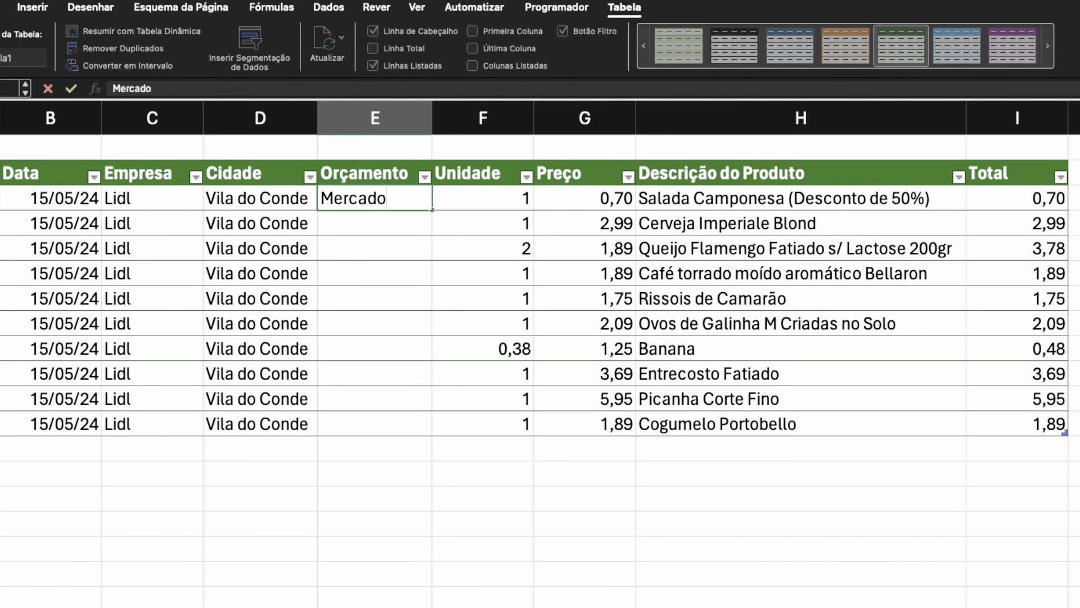
{"action": "key", "text": "Return"}
{"action": "type", "text": "Merc"}
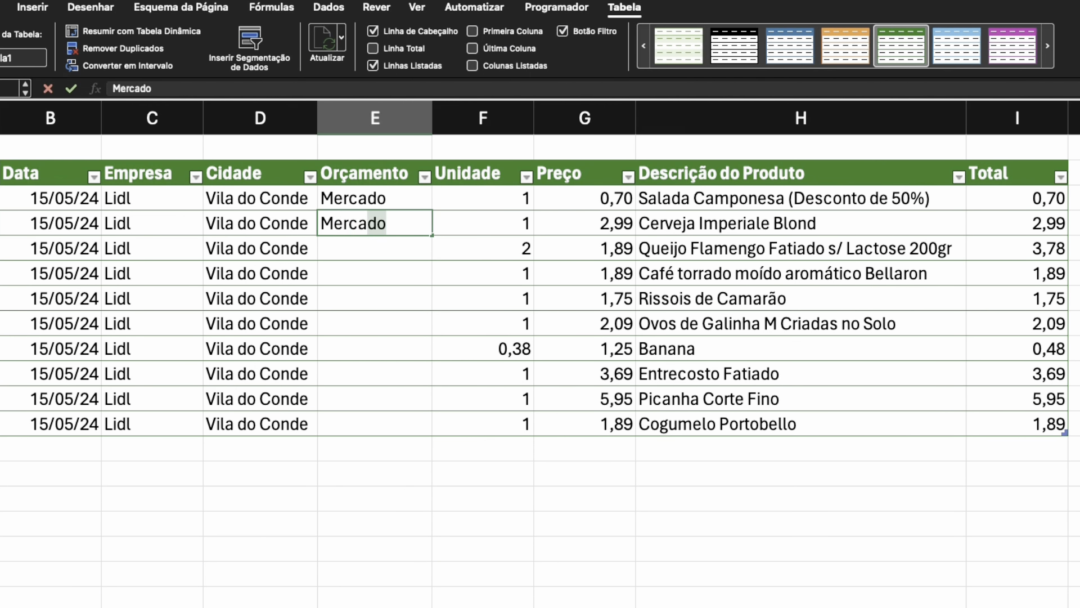
{"action": "type", "text": "ado 22"}
{"action": "key", "text": "Return"}
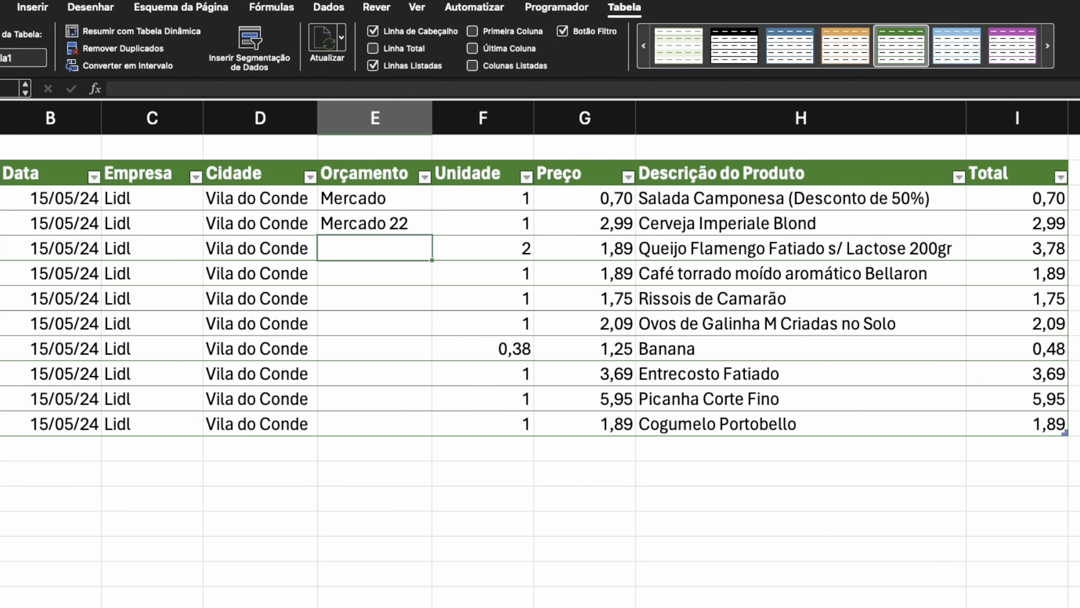
{"action": "key", "text": "Up"}
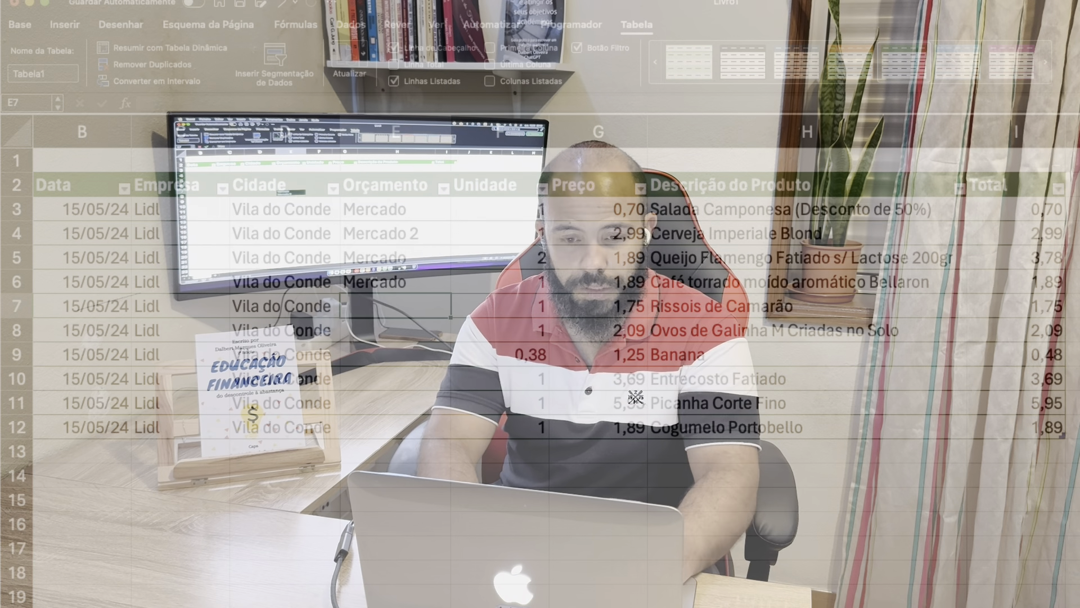
{"action": "type", "text": "Mercado 2"}
{"action": "key", "text": "Return"}
Fill the Orçamento cells E5 to E12 with Mercado, using Mercado 2 for Rissois de Camarão in E7.
{"action": "type", "text": "Mercado"}
{"action": "key", "text": "Return"}
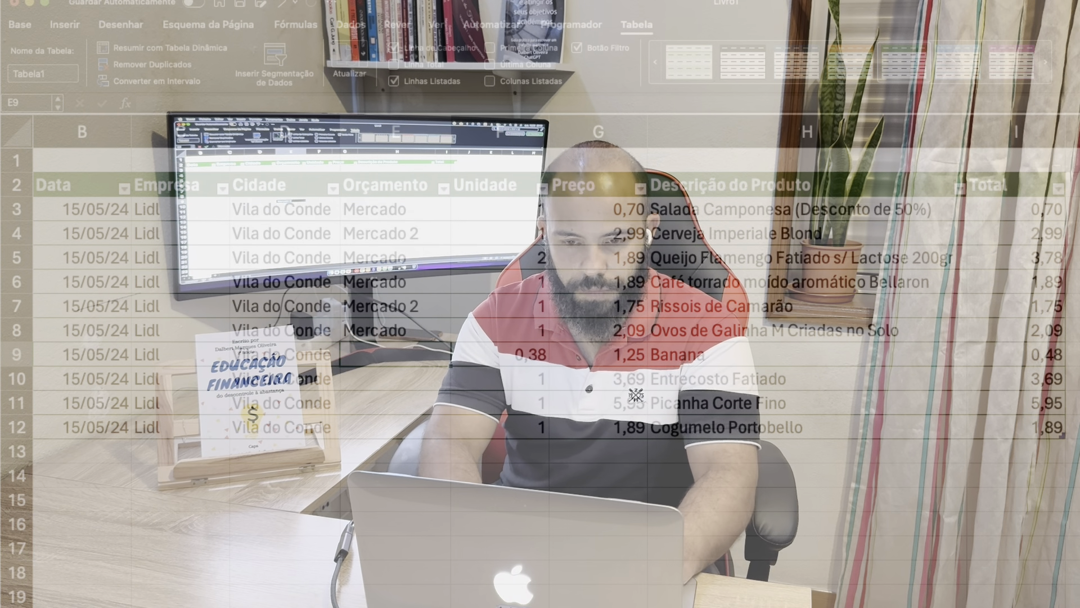
{"action": "type", "text": "Mercado"}
{"action": "key", "text": "Return"}
{"action": "type", "text": "Mercado"}
{"action": "key", "text": "Return"}
{"action": "type", "text": "Merc"}
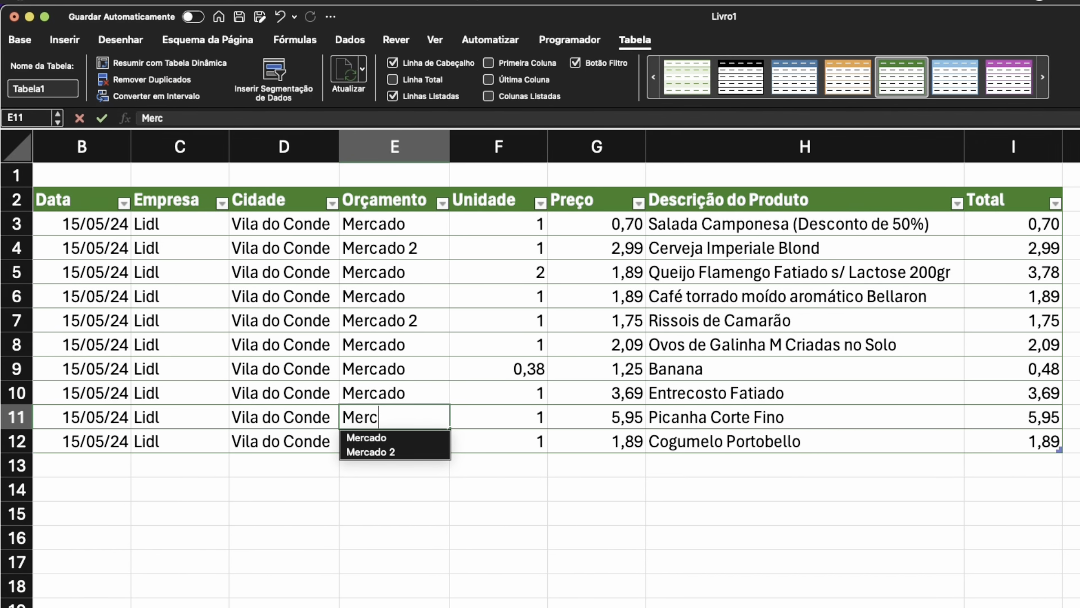
{"action": "type", "text": "ado"}
{"action": "key", "text": "Return"}
{"action": "type", "text": "Mer"}
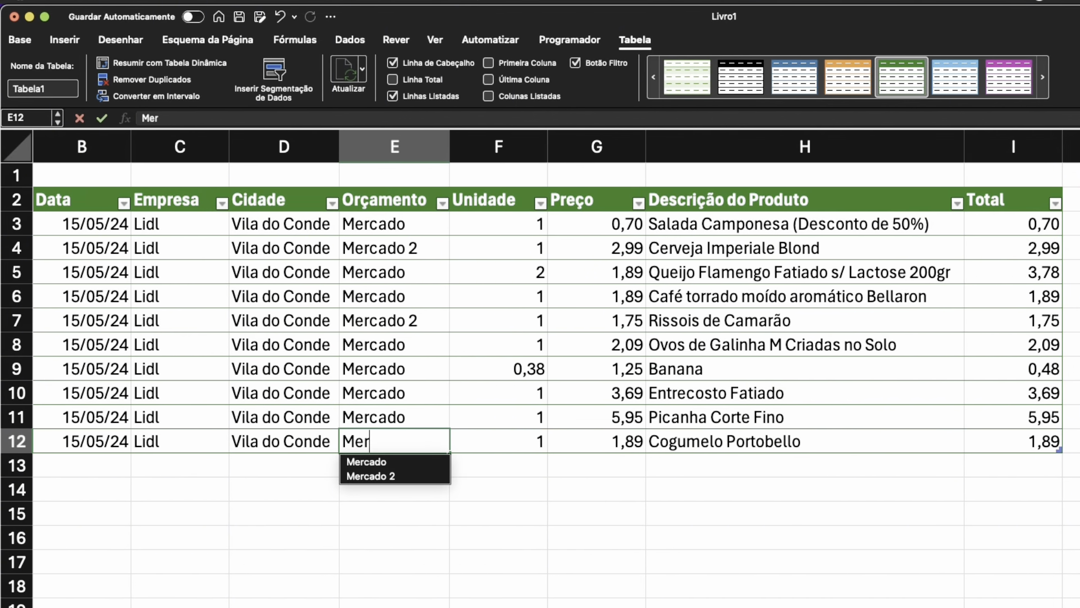
{"action": "type", "text": "cado"}
{"action": "key", "text": "Return"}
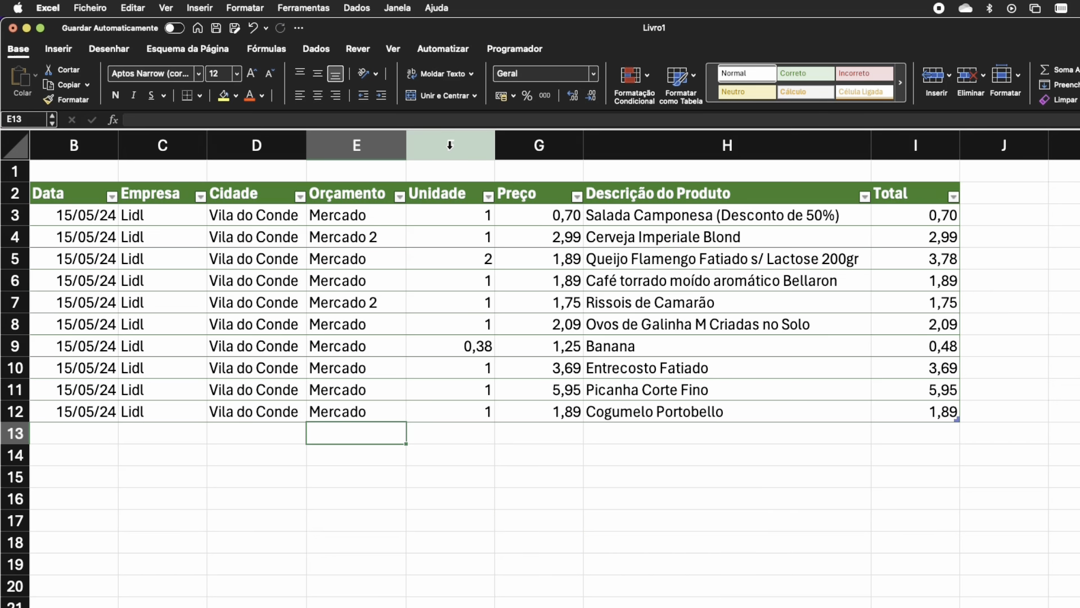
Insert an empty table column between Orçamento and Unidade.
{"action": "left_click", "coordinate": [368, 117]}
{"action": "right_click", "coordinate": [370, 121]}
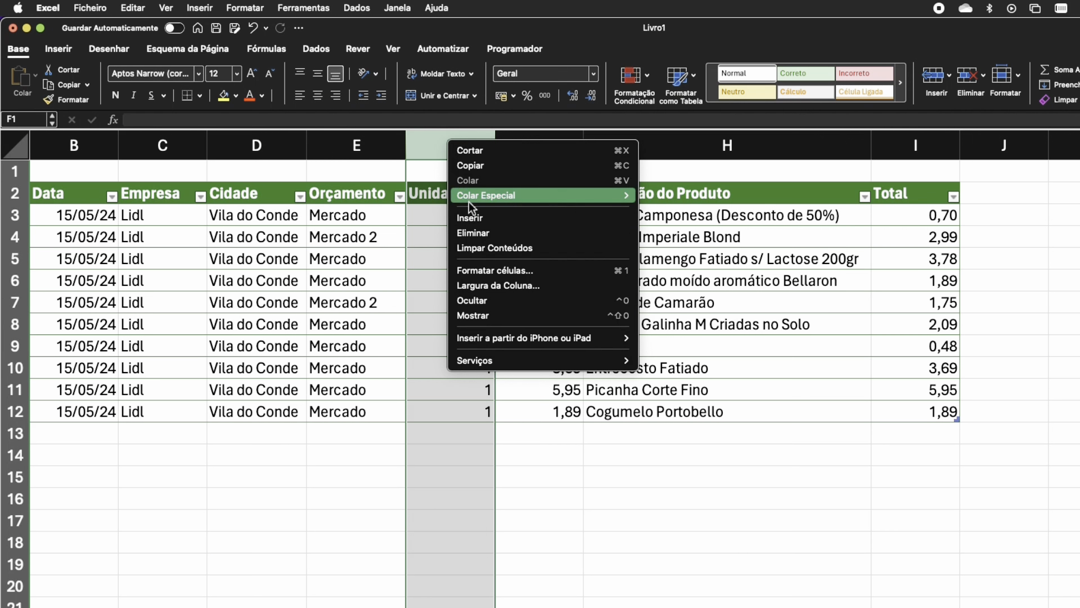
{"action": "left_click", "coordinate": [470, 217]}
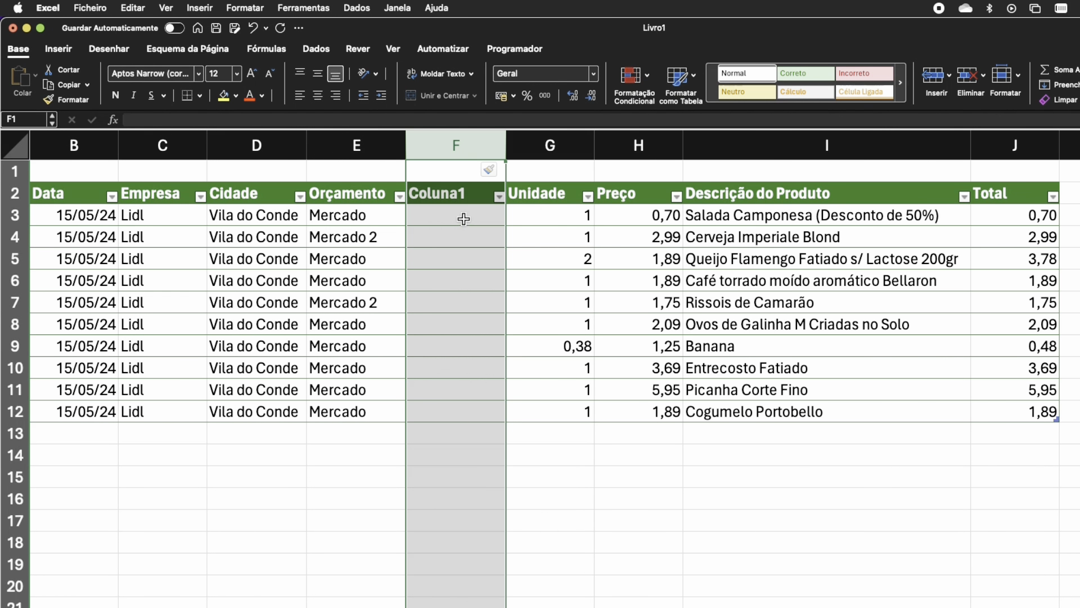
Enter Alimentação in F3 and copy it into F4 to F12.
{"action": "left_click", "coordinate": [463, 219]}
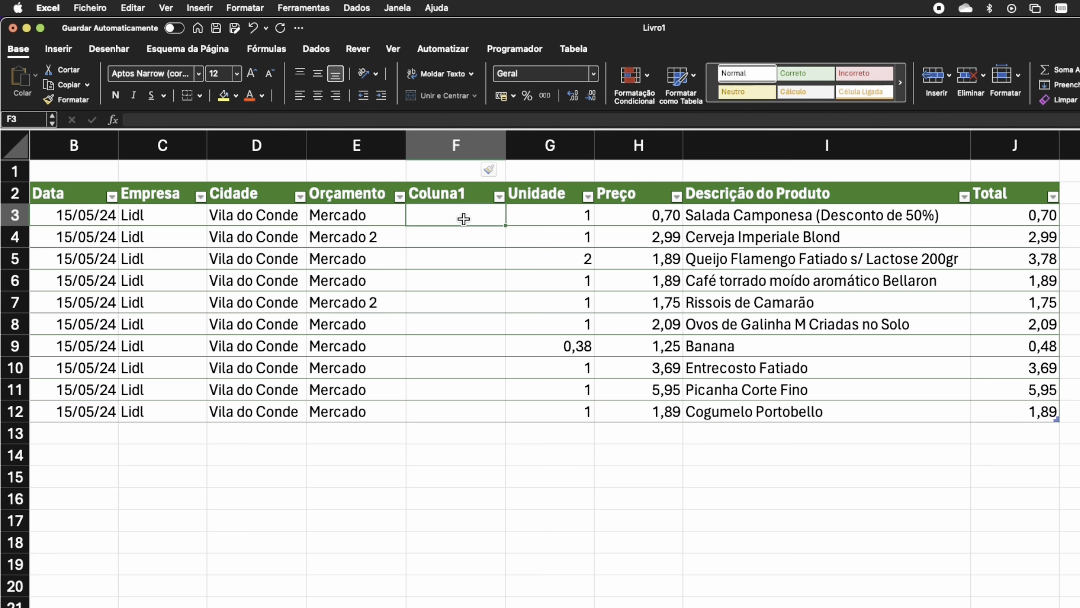
{"action": "type", "text": "Alimen"}
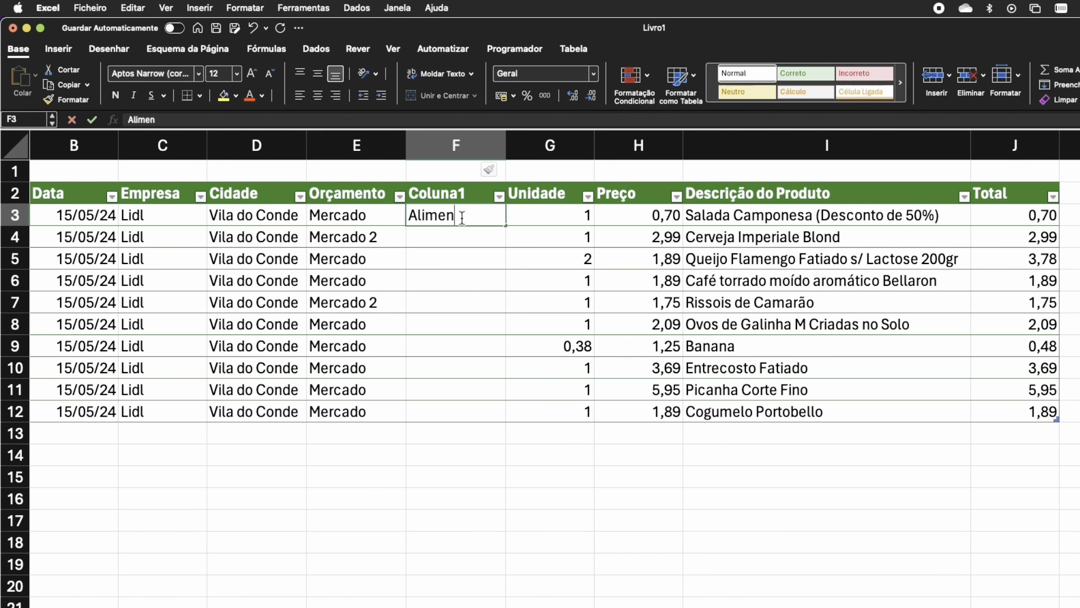
{"action": "type", "text": "tação"}
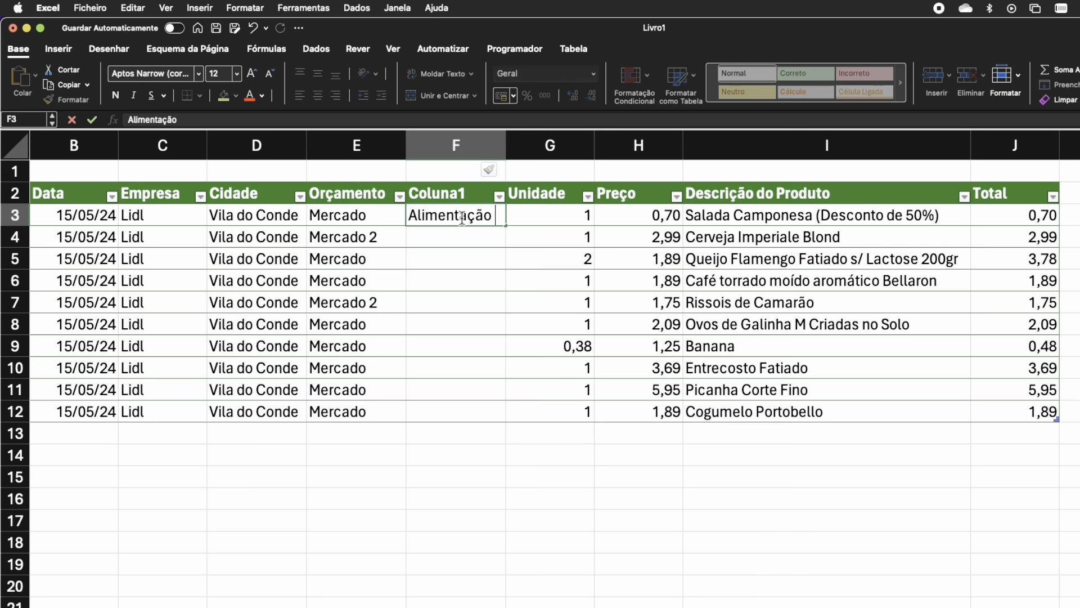
{"action": "key", "text": "Return"}
{"action": "key", "text": "Up"}
{"action": "key", "text": "super+c"}
{"action": "key", "text": "Down"}
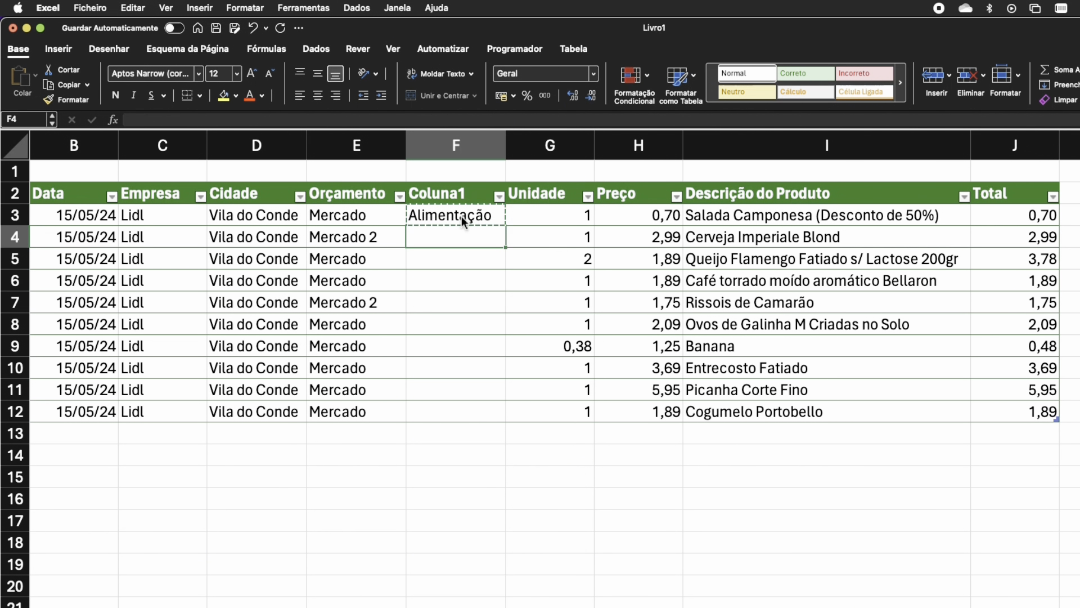
{"action": "key", "text": "shift+super+Down"}
{"action": "key", "text": "super+v"}
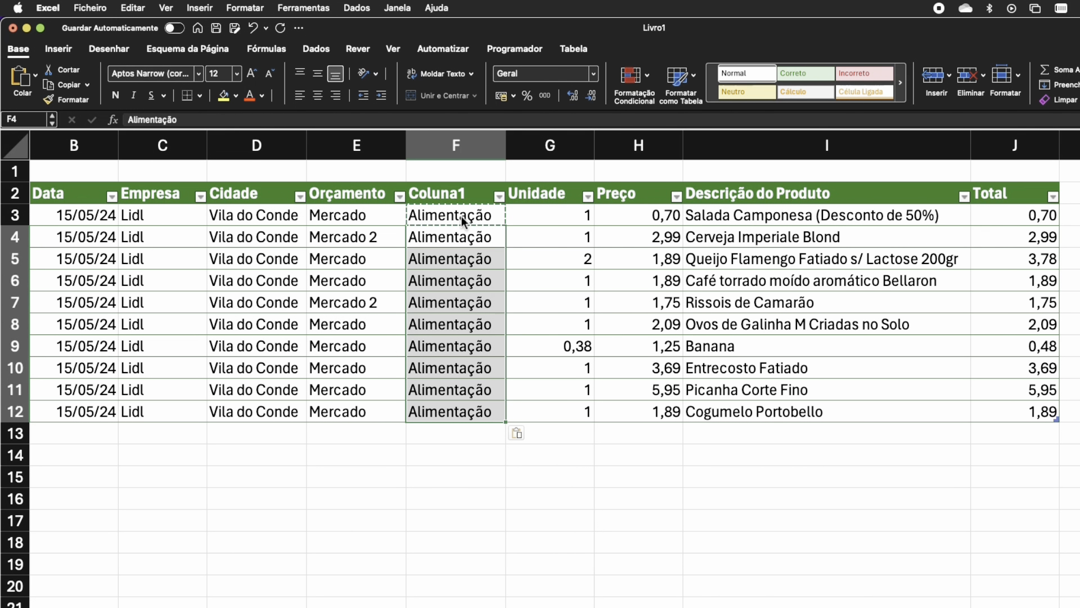
Change the category of the beer in F4 and the coffee in F6 to Bebida.
{"action": "key", "text": "Down"}
{"action": "key", "text": "Up"}
{"action": "type", "text": "B"}
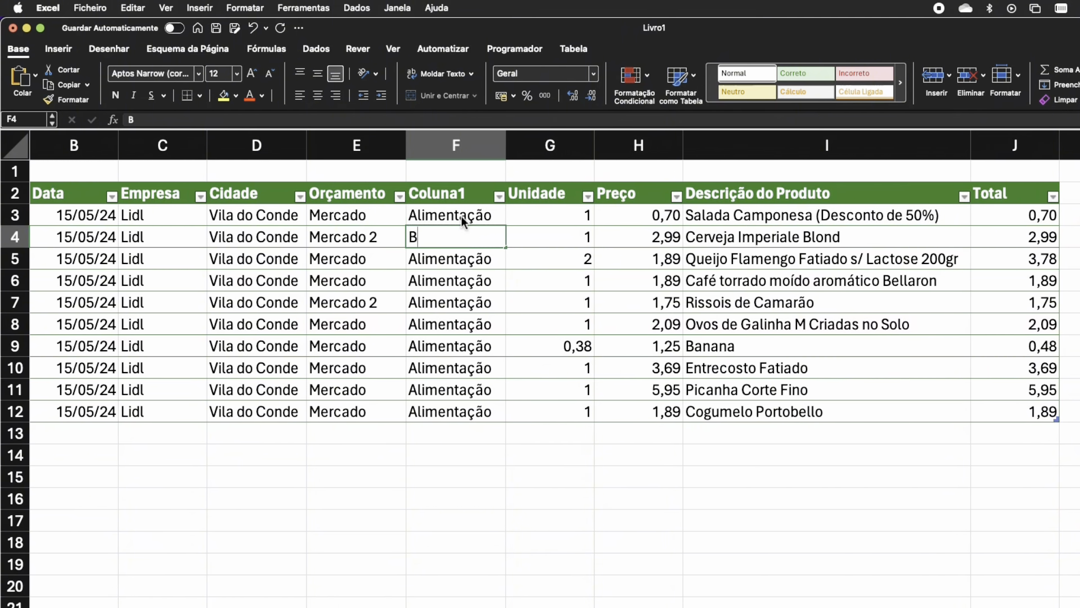
{"action": "type", "text": "ebida"}
{"action": "key", "text": "Return"}
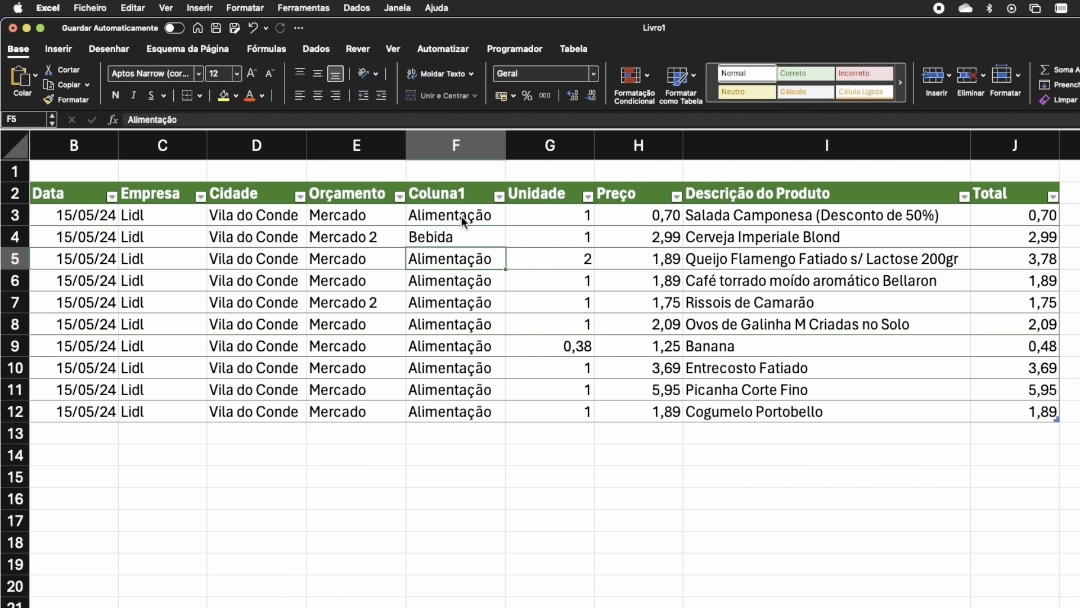
{"action": "key", "text": "Down"}
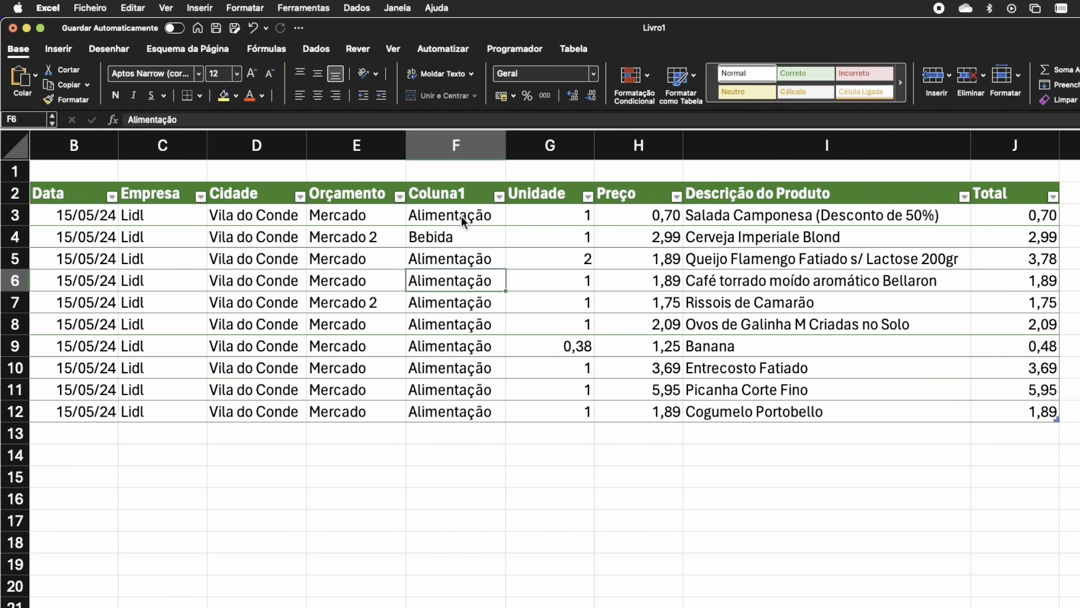
{"action": "type", "text": "Bebida"}
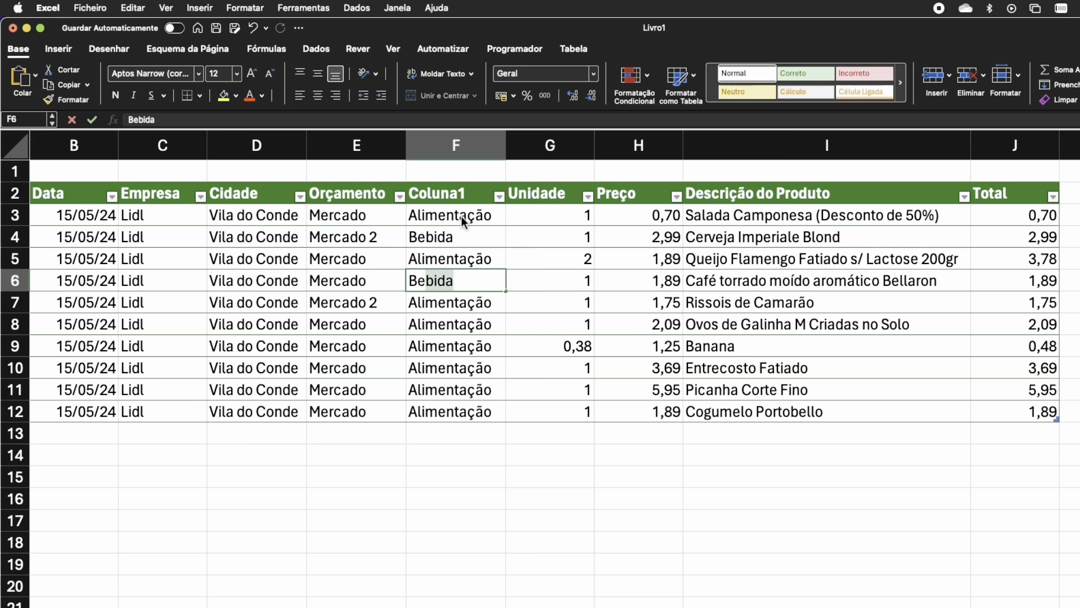
{"action": "key", "text": "Return"}
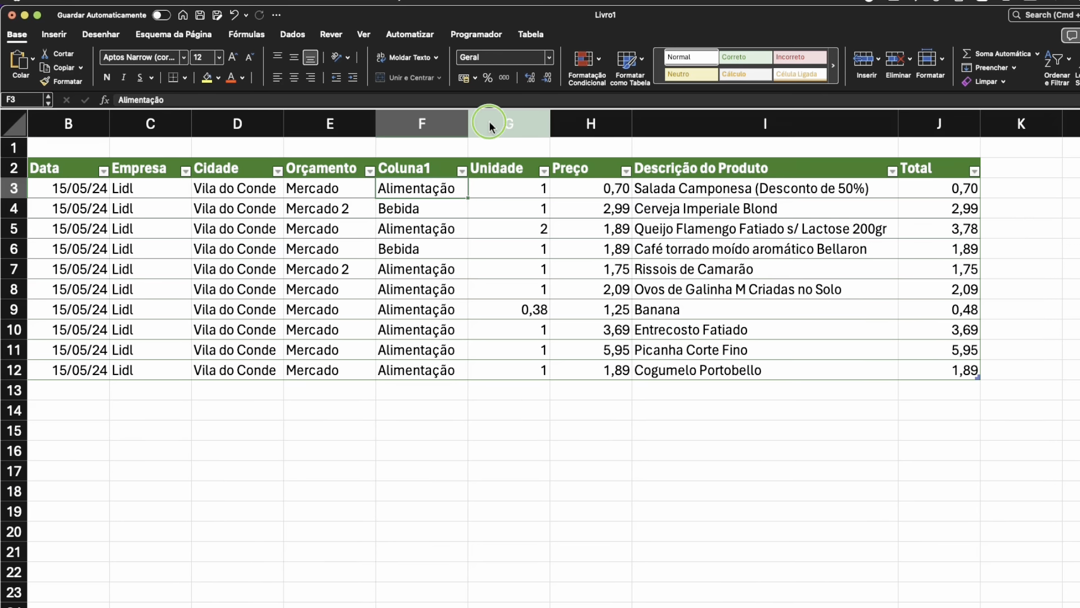
Insert a table column before Unidade and enter Verdura in G3 and Álcool in G4.
{"action": "right_click", "coordinate": [489, 126]}
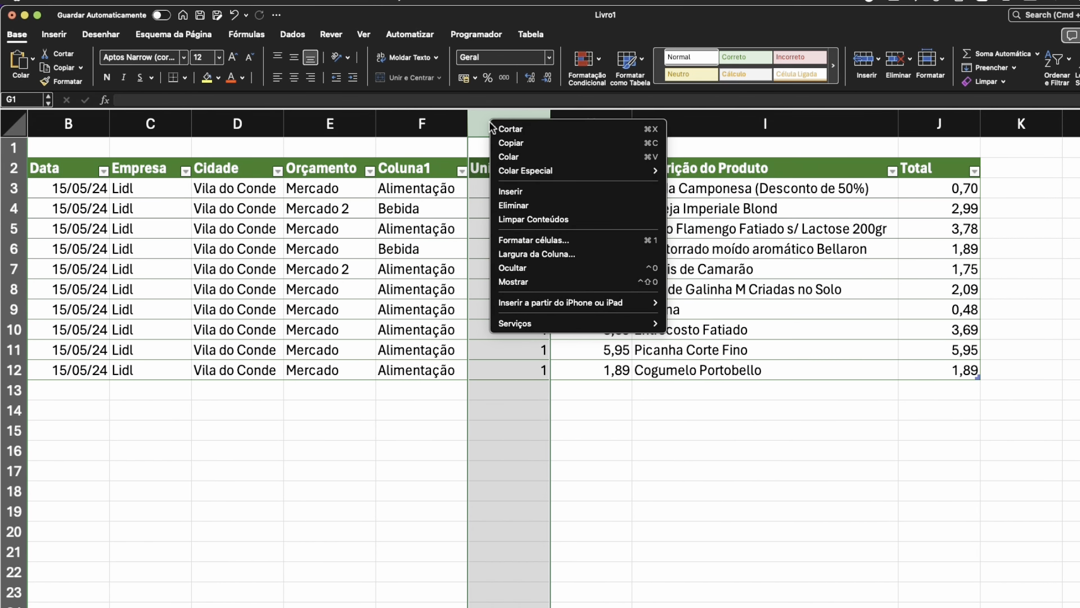
{"action": "left_click", "coordinate": [510, 192]}
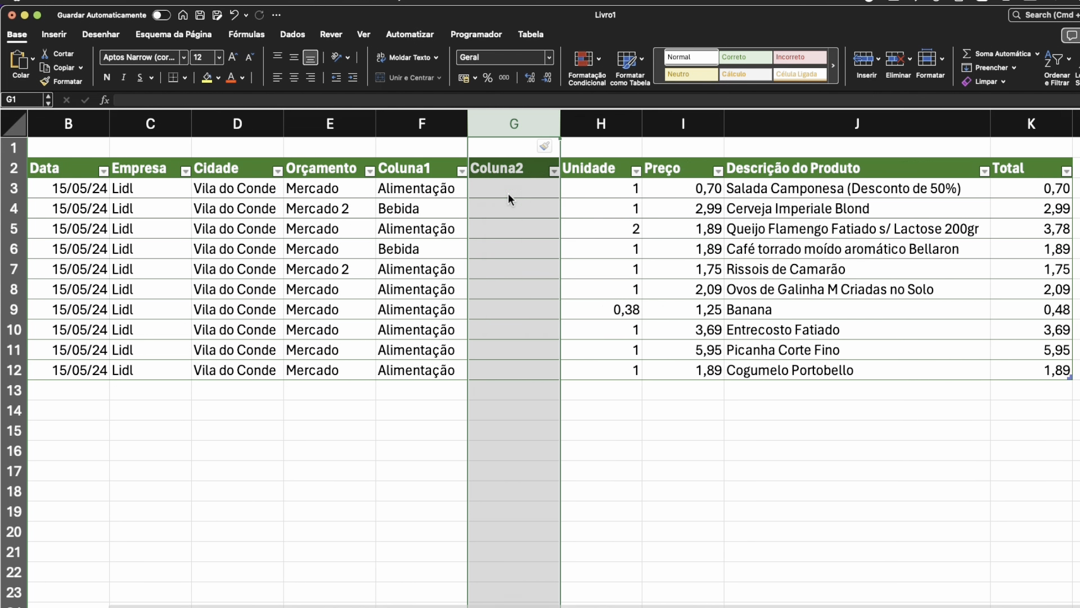
{"action": "left_click", "coordinate": [509, 192]}
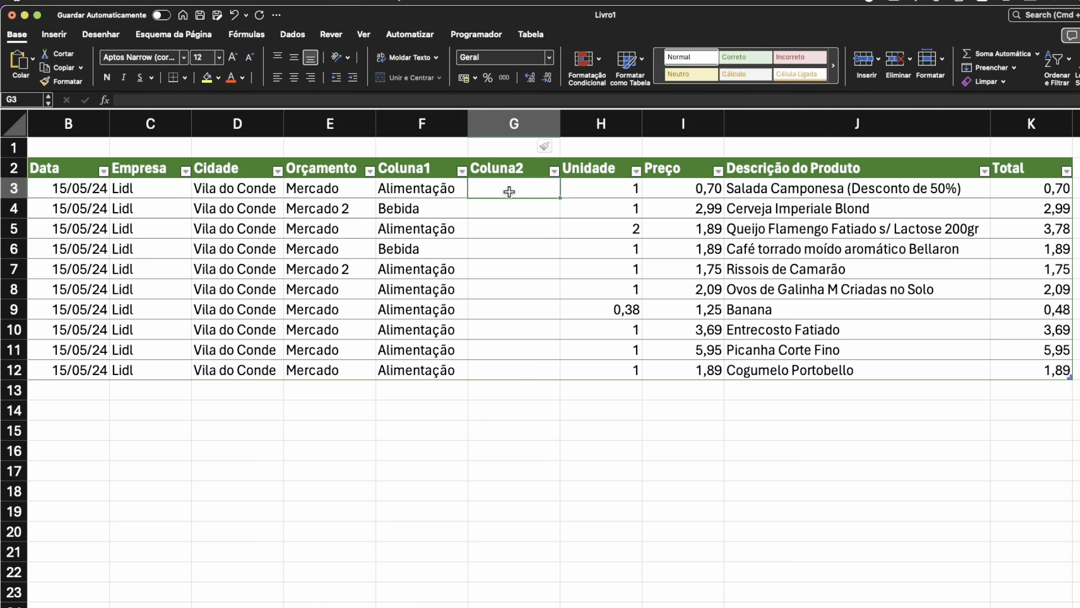
{"action": "type", "text": "Verdura"}
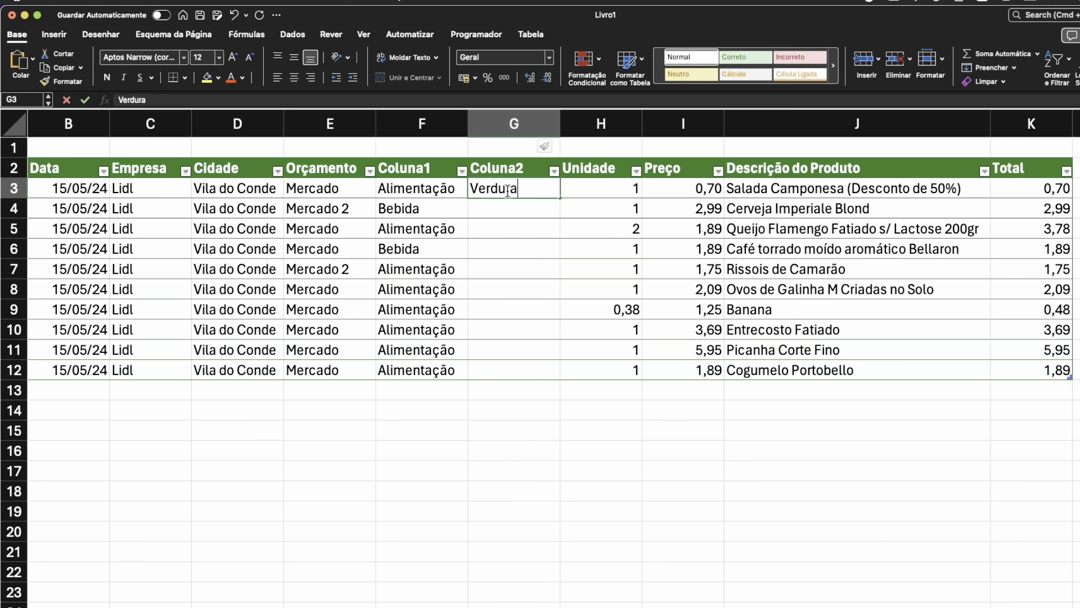
{"action": "key", "text": "Return"}
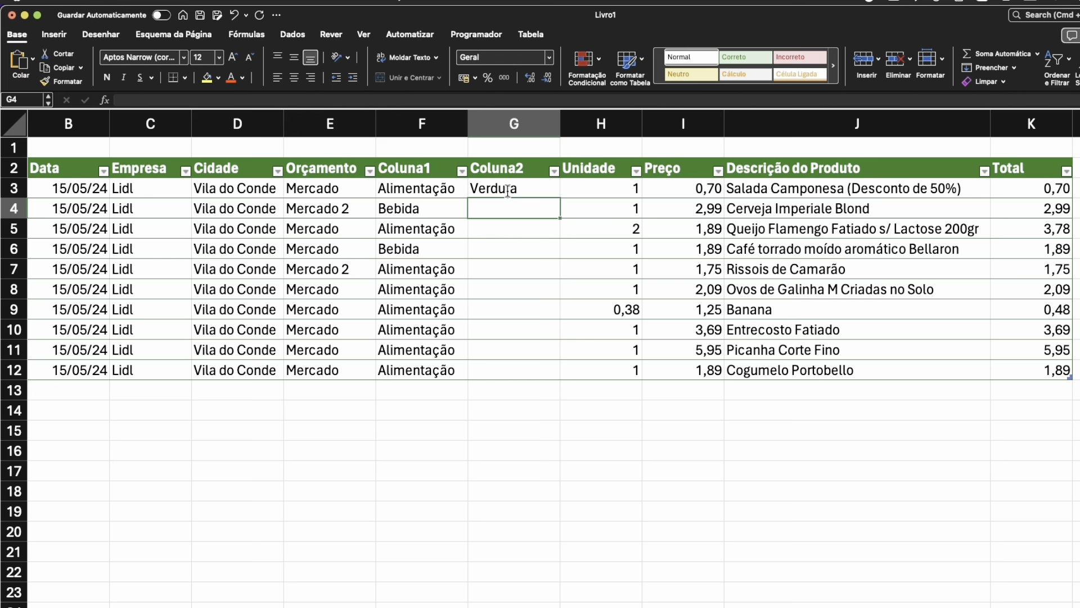
{"action": "type", "text": "Álcool"}
{"action": "key", "text": "Return"}
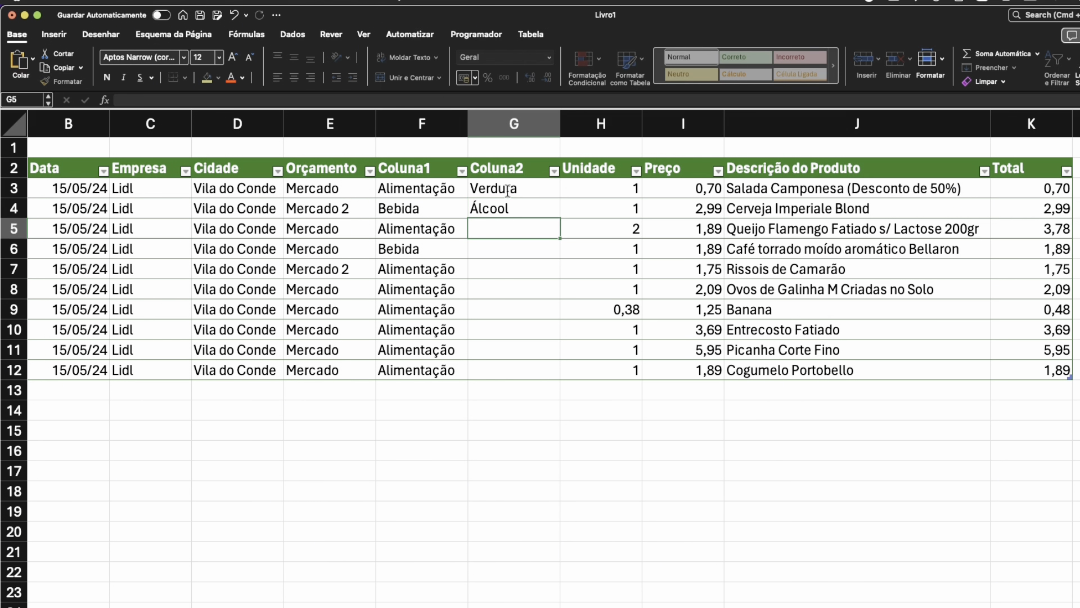
Enter Laticínios in G5, Cafeína in G6 and Salgados in G7.
{"action": "type", "text": "Laticínios"}
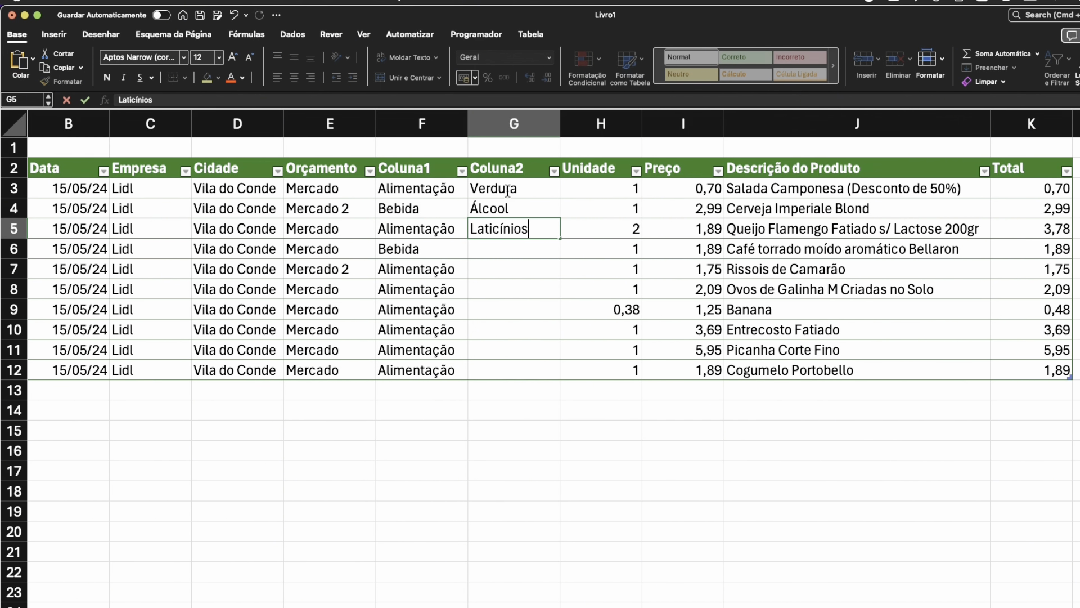
{"action": "key", "text": "Return"}
{"action": "type", "text": "Cafeína"}
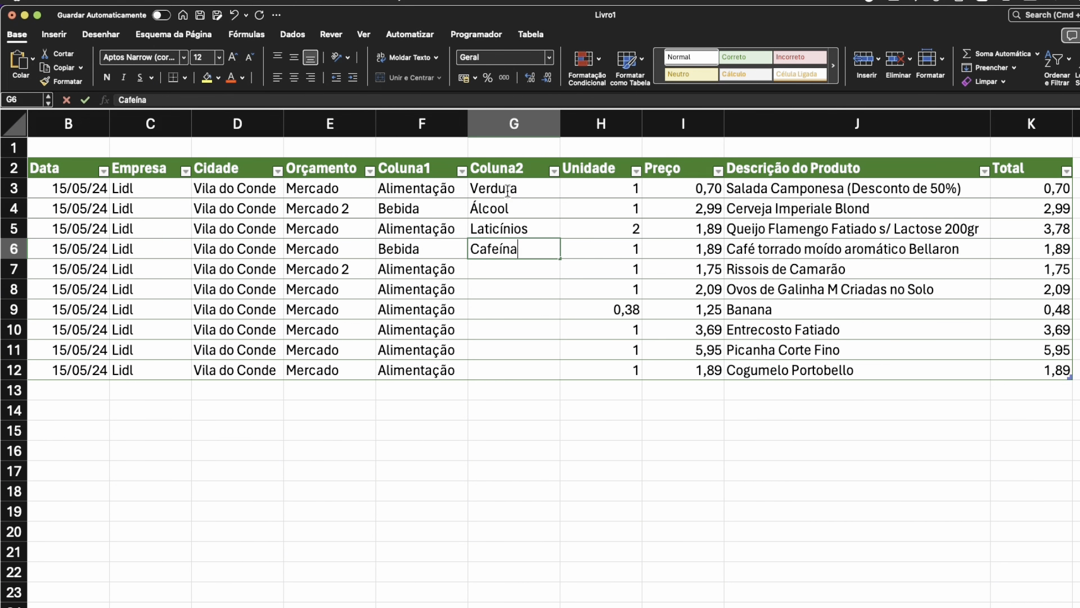
{"action": "key", "text": "Return"}
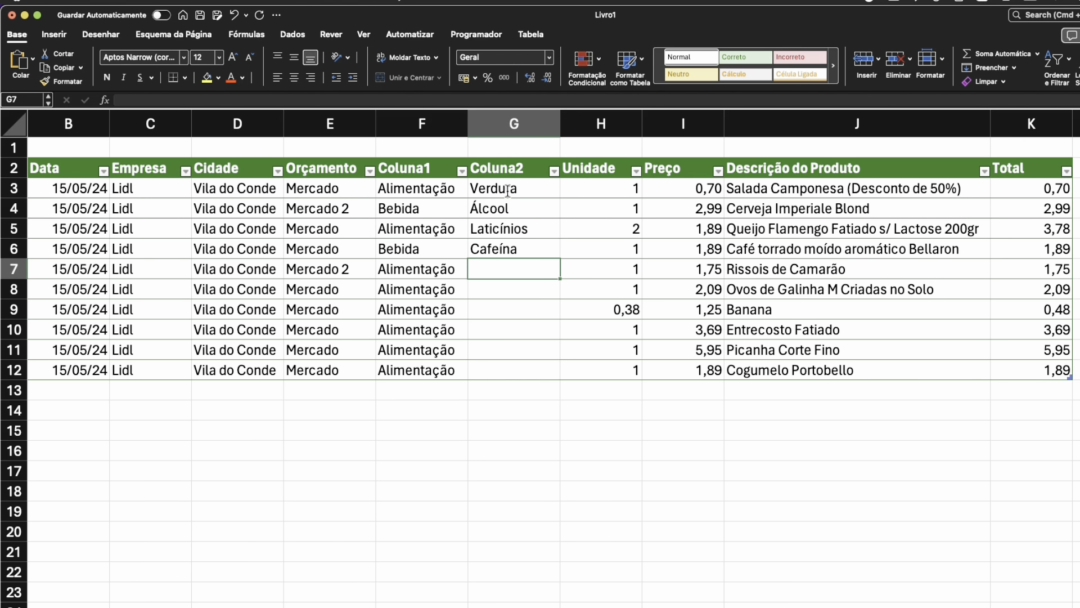
{"action": "type", "text": "Salgados"}
{"action": "key", "text": "Return"}
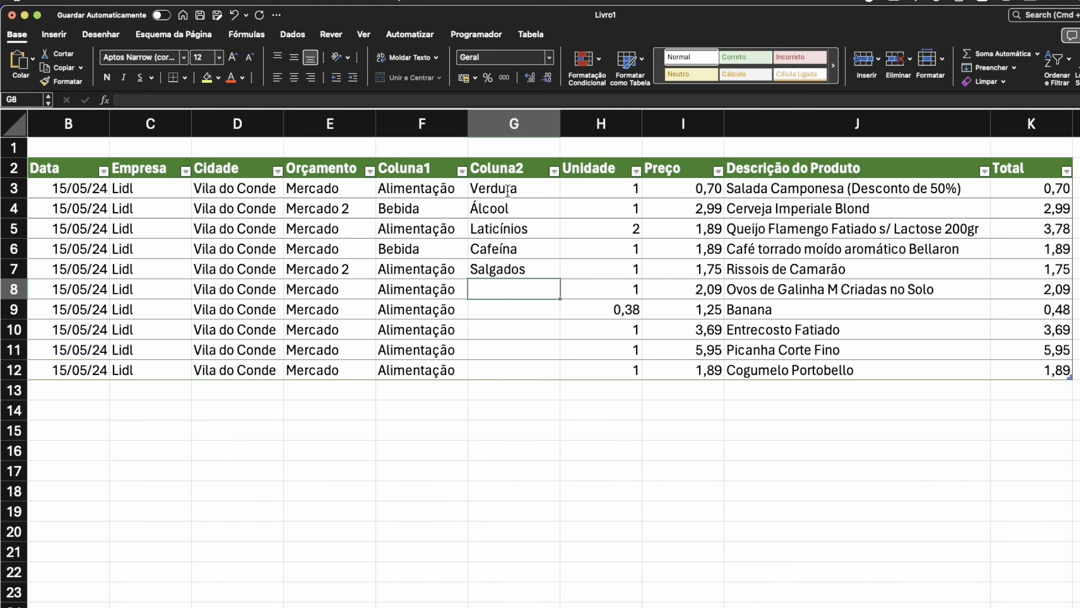
Enter Proteína in G8, Fruta in G9, Proteína in G10 and G11, and Fungos in G12.
{"action": "type", "text": "Proteína"}
{"action": "key", "text": "Return"}
{"action": "type", "text": "Fru"}
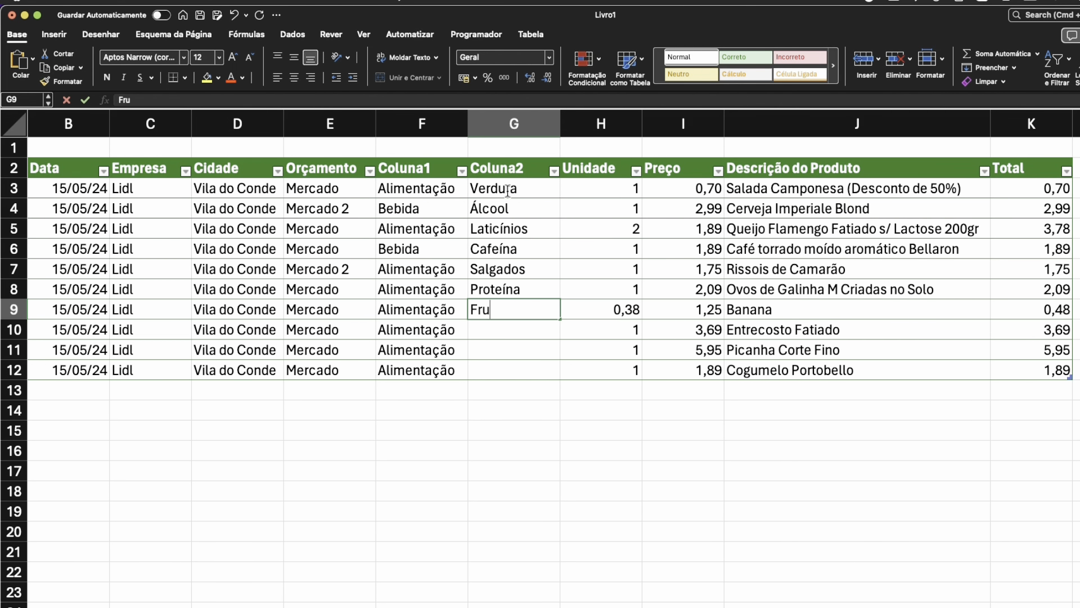
{"action": "type", "text": "ta"}
{"action": "key", "text": "Return"}
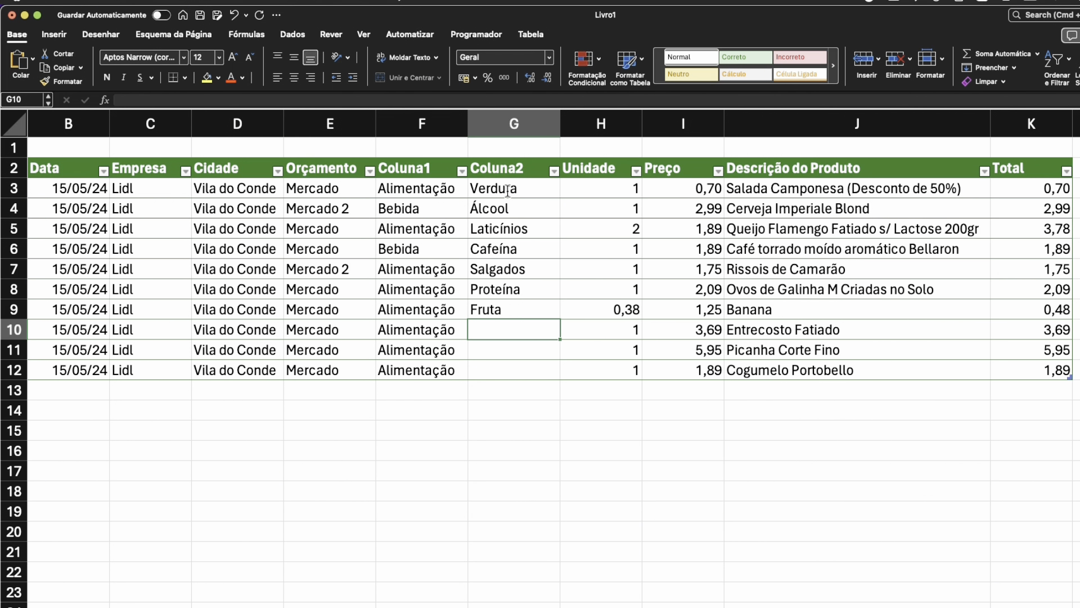
{"action": "type", "text": "Proteína"}
{"action": "key", "text": "Return"}
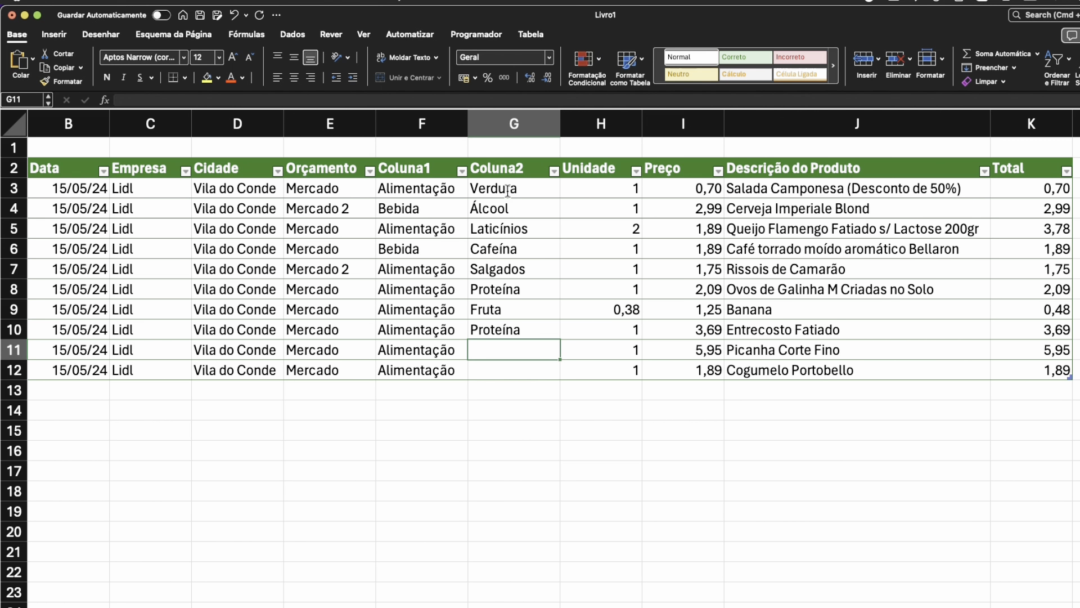
{"action": "type", "text": "P"}
{"action": "key", "text": "Return"}
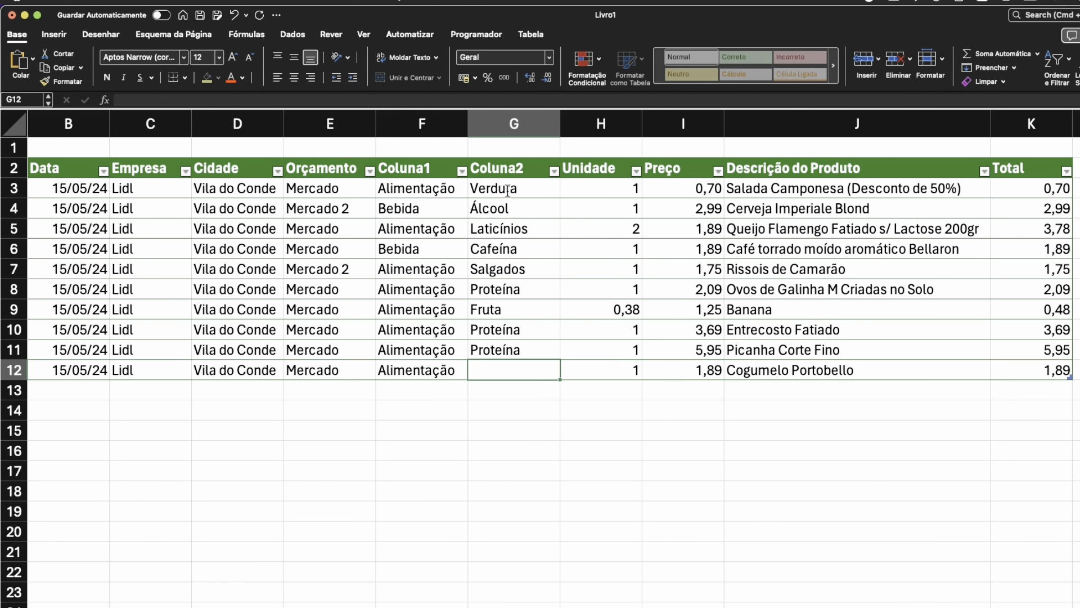
{"action": "type", "text": "Fungos"}
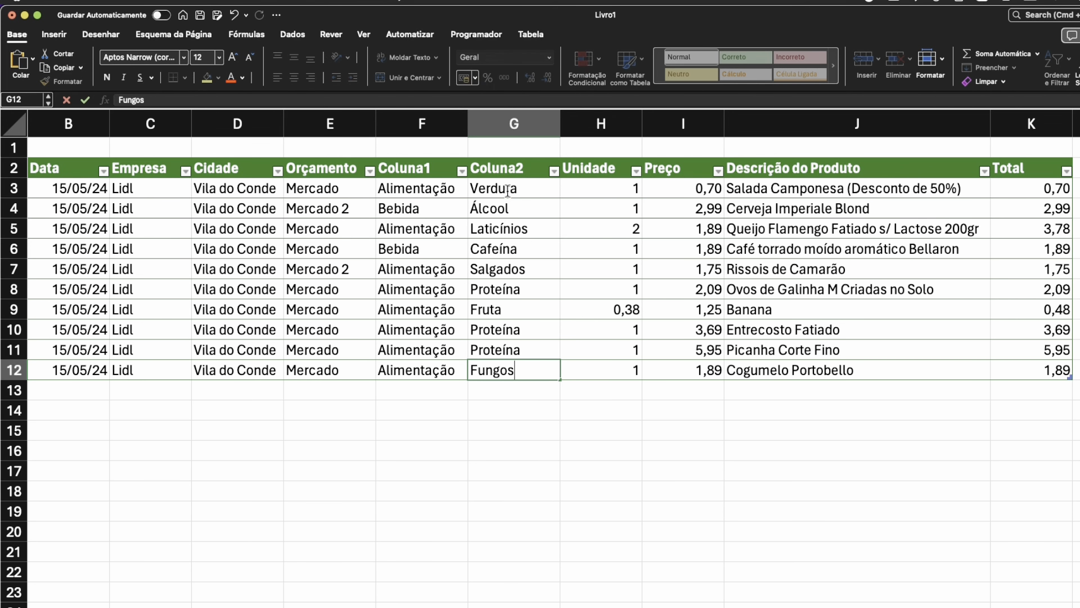
{"action": "key", "text": "Return"}
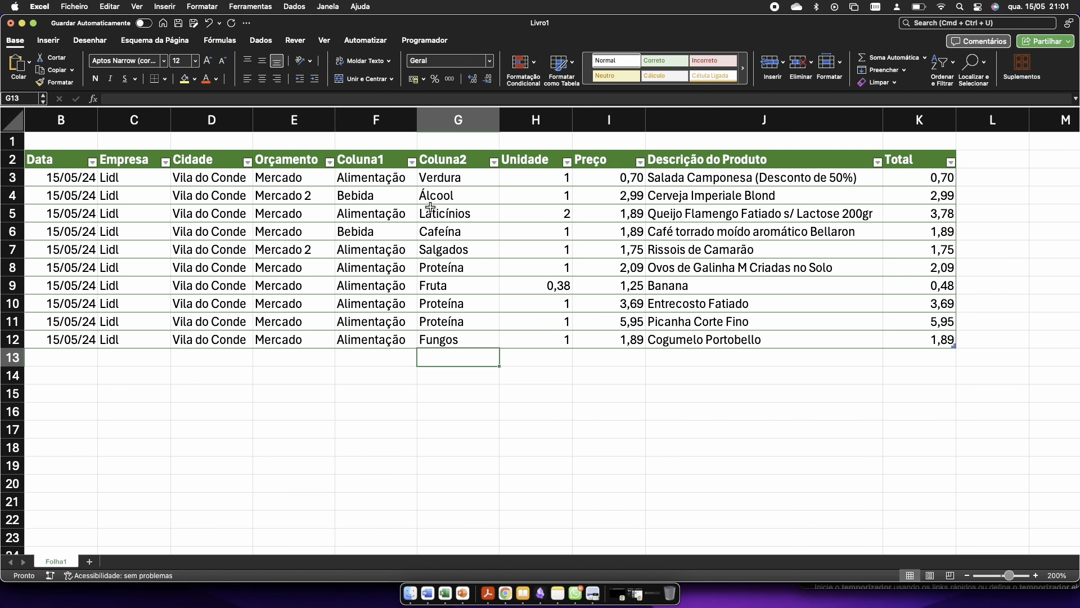
Rename the Coluna2 header in G2 as Categoria.
{"action": "left_click", "coordinate": [370, 162]}
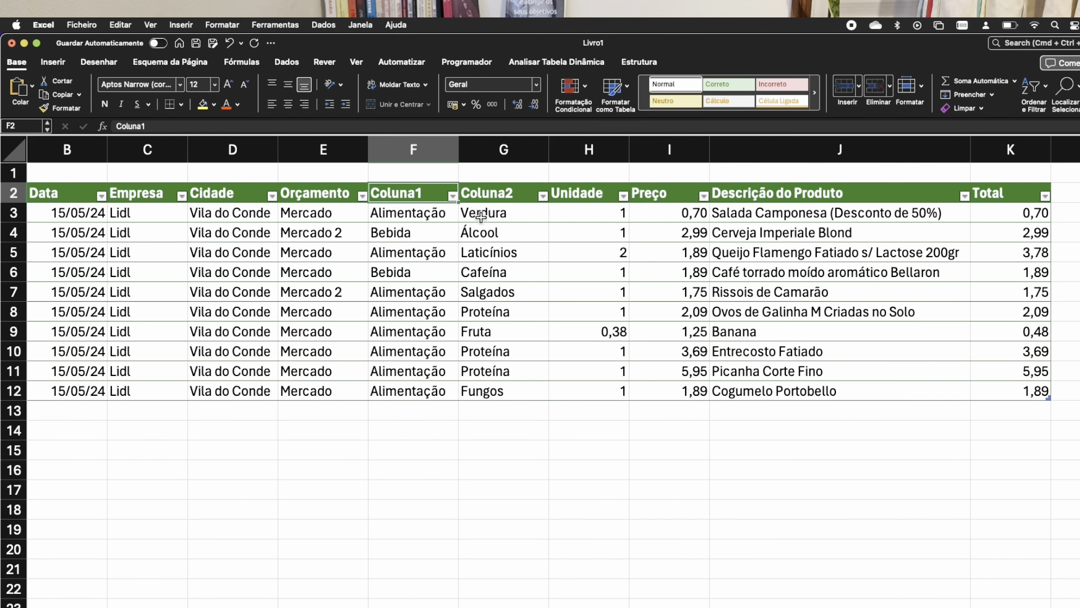
{"action": "left_click", "coordinate": [487, 200]}
{"action": "type", "text": "Categoria"}
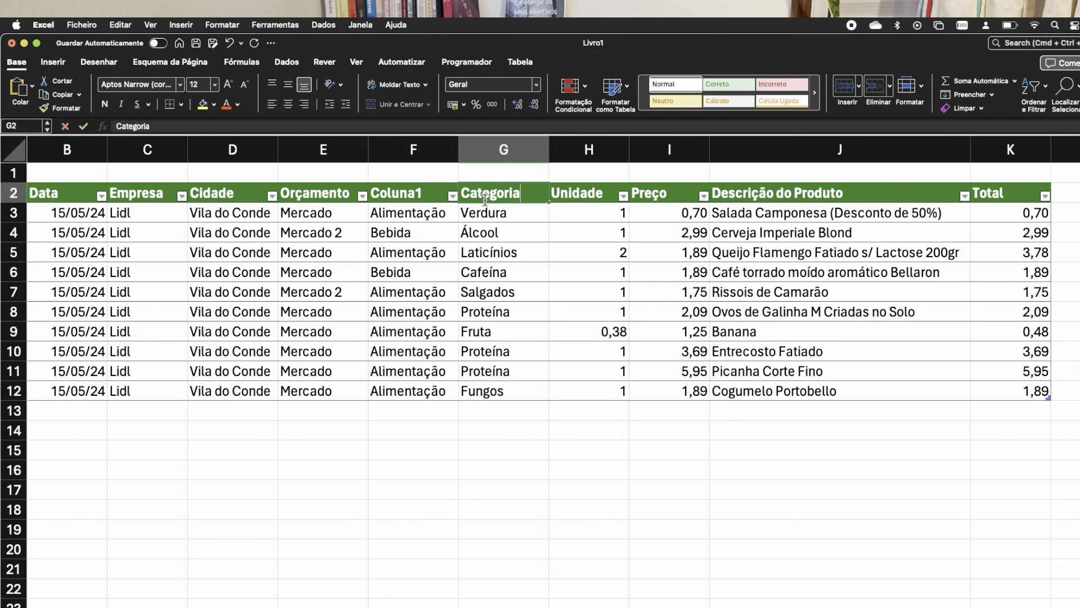
{"action": "key", "text": "Tab"}
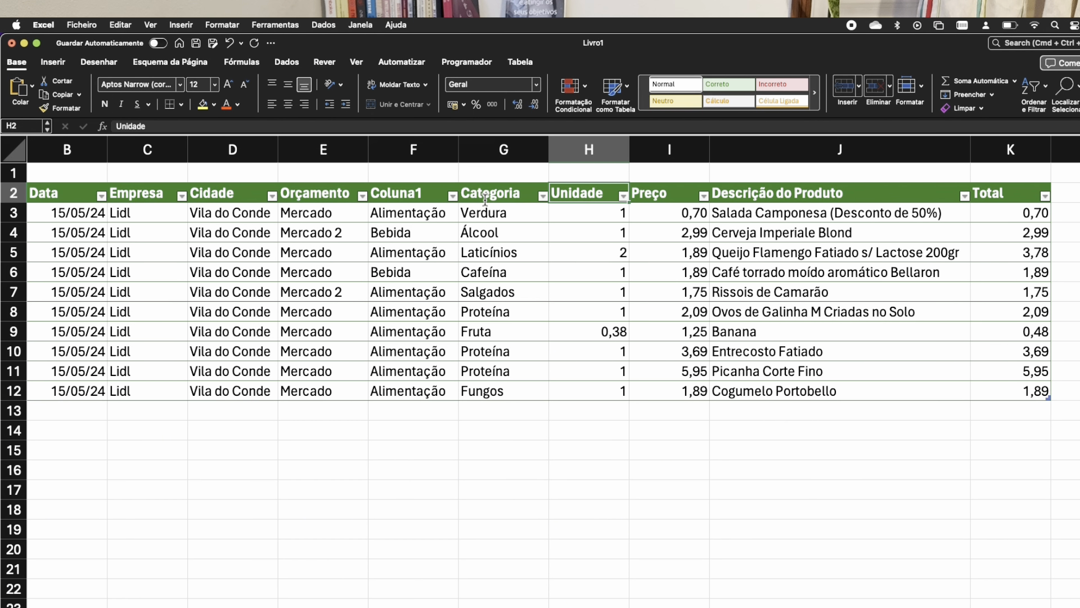
Rename the header in F2 as Categoria and the header in G2 as Tipo.
{"action": "key", "text": "Left"}
{"action": "key", "text": "Left"}
{"action": "type", "text": "C"}
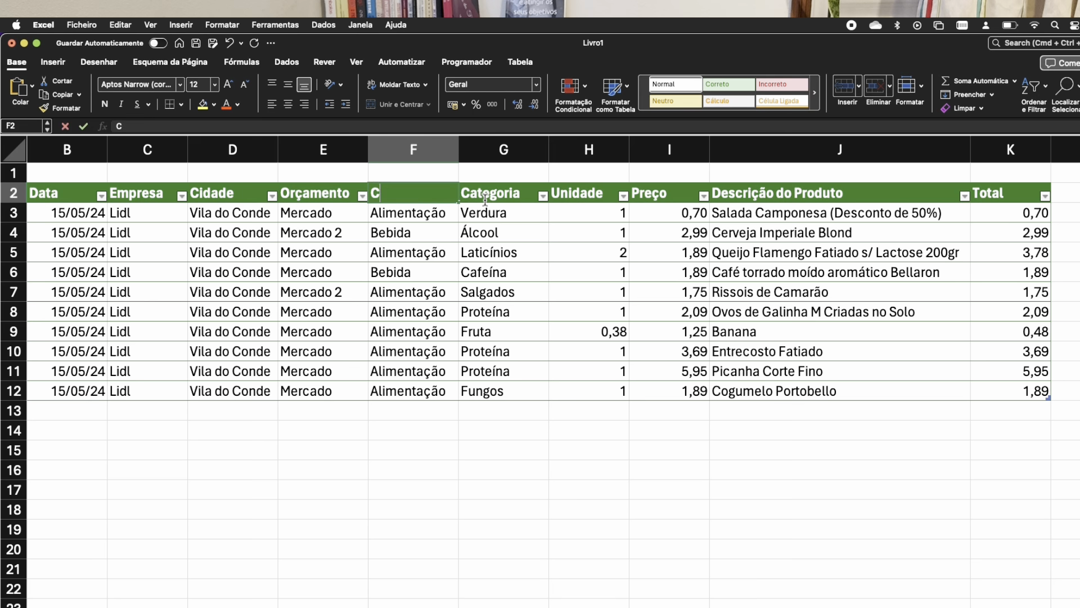
{"action": "type", "text": "ategoria"}
{"action": "key", "text": "Tab"}
{"action": "type", "text": "Tipo"}
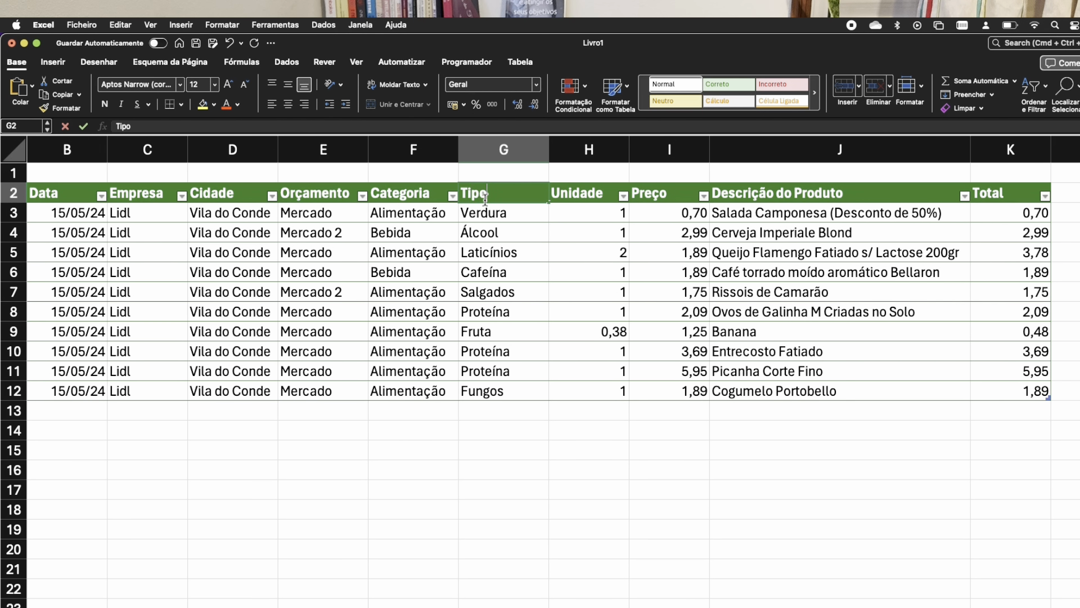
{"action": "key", "text": "Return"}
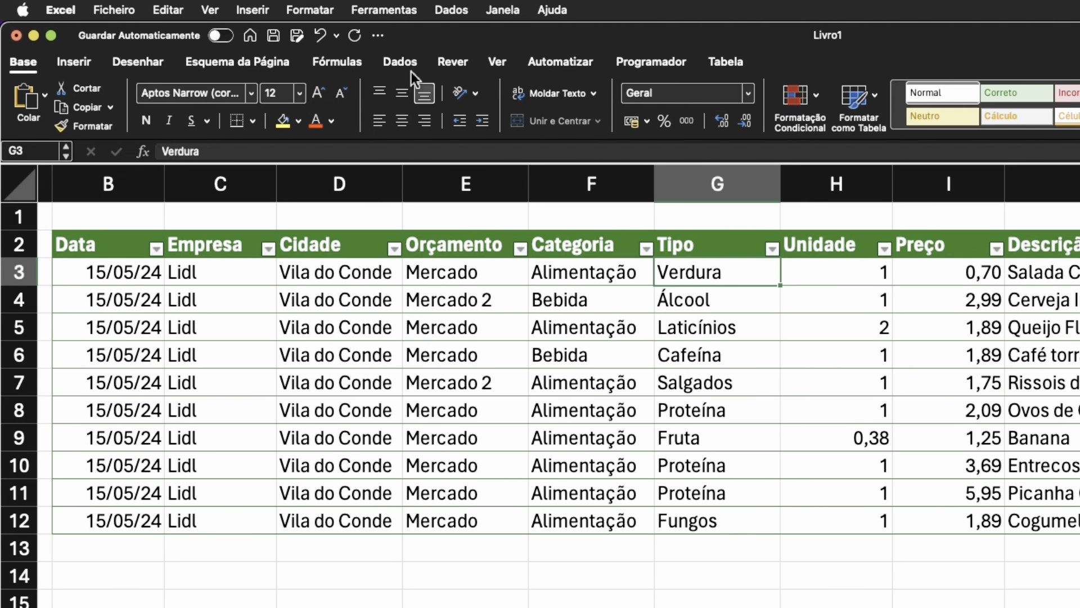
Create a pivot table from Tabela1 on a new worksheet and select its report area.
{"action": "left_click", "coordinate": [71, 62]}
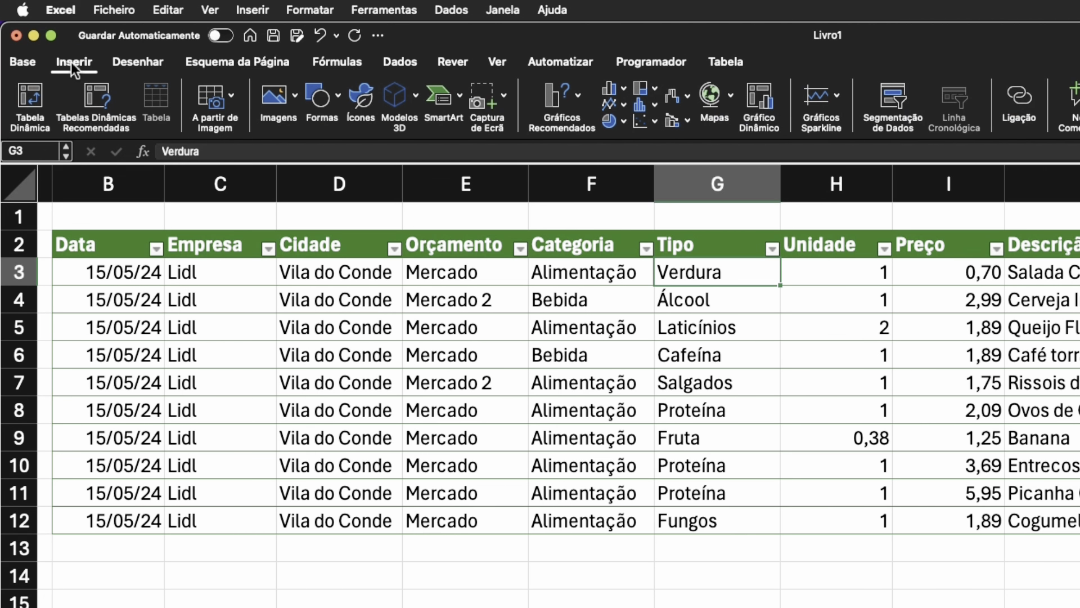
{"action": "left_click", "coordinate": [30, 96]}
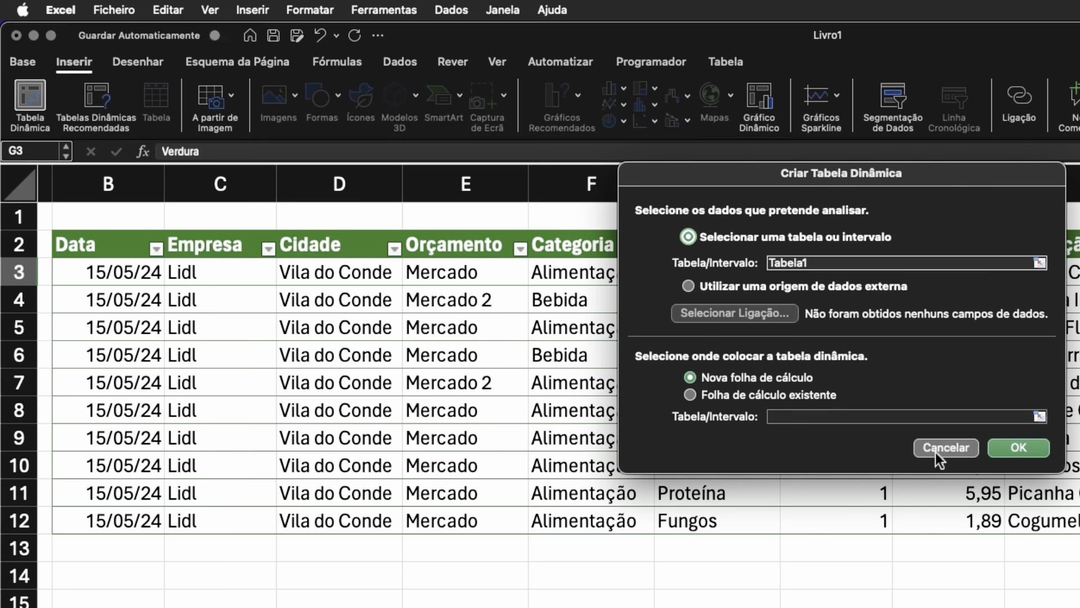
{"action": "left_click", "coordinate": [1012, 450]}
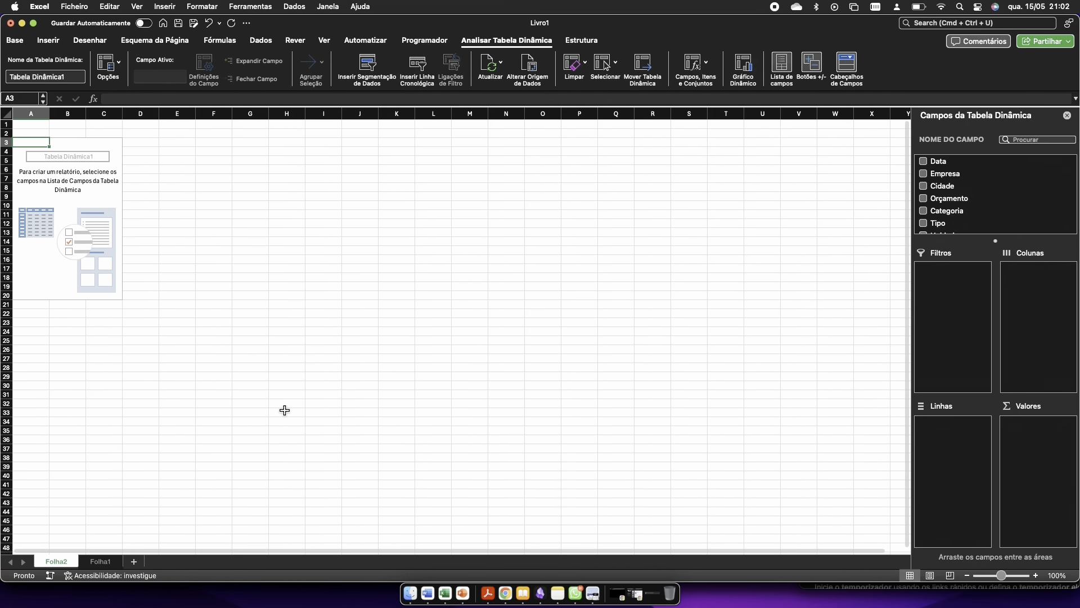
{"action": "left_click", "coordinate": [71, 227]}
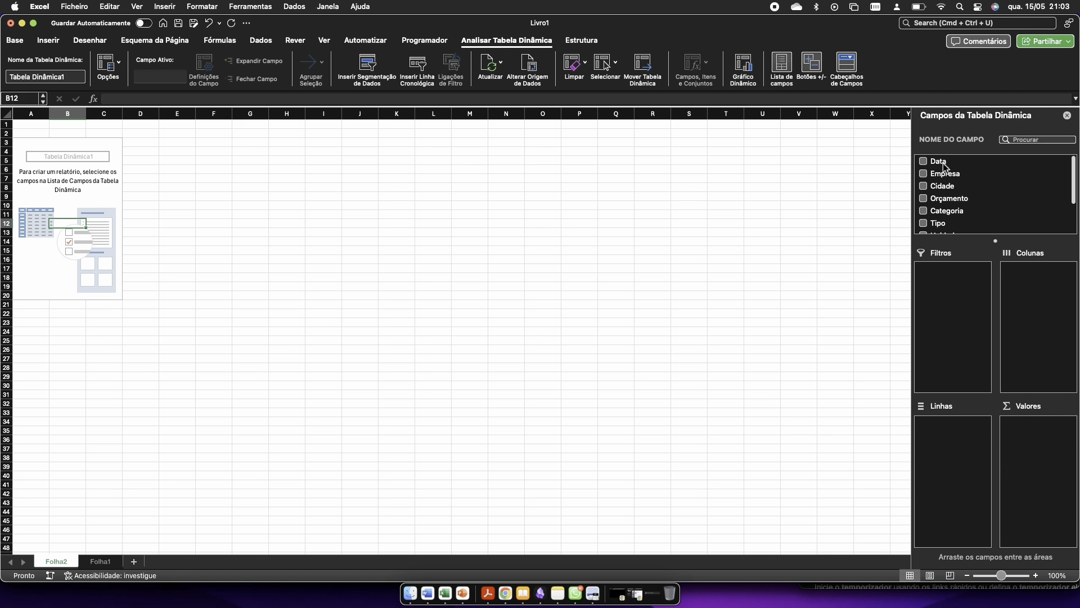
Add the Data field to the pivot table's rows and the Total field to its values.
{"action": "left_click_drag", "start_coordinate": [943, 163], "coordinate": [954, 431]}
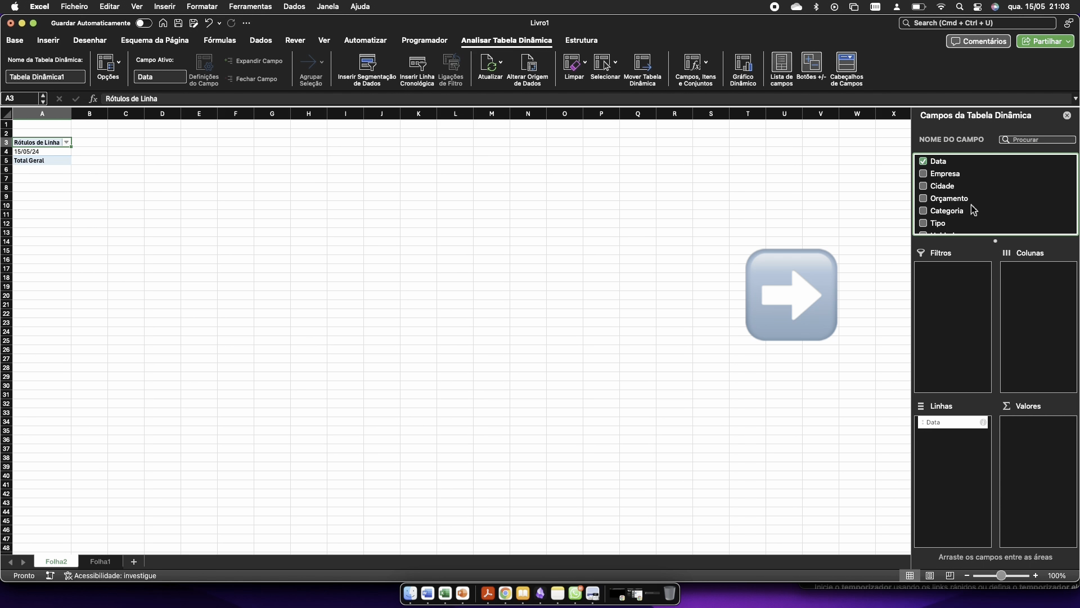
{"action": "scroll", "coordinate": [974, 210], "scroll_direction": "down", "scroll_amount": 3}
{"action": "scroll", "coordinate": [974, 210], "scroll_direction": "up", "scroll_amount": 3}
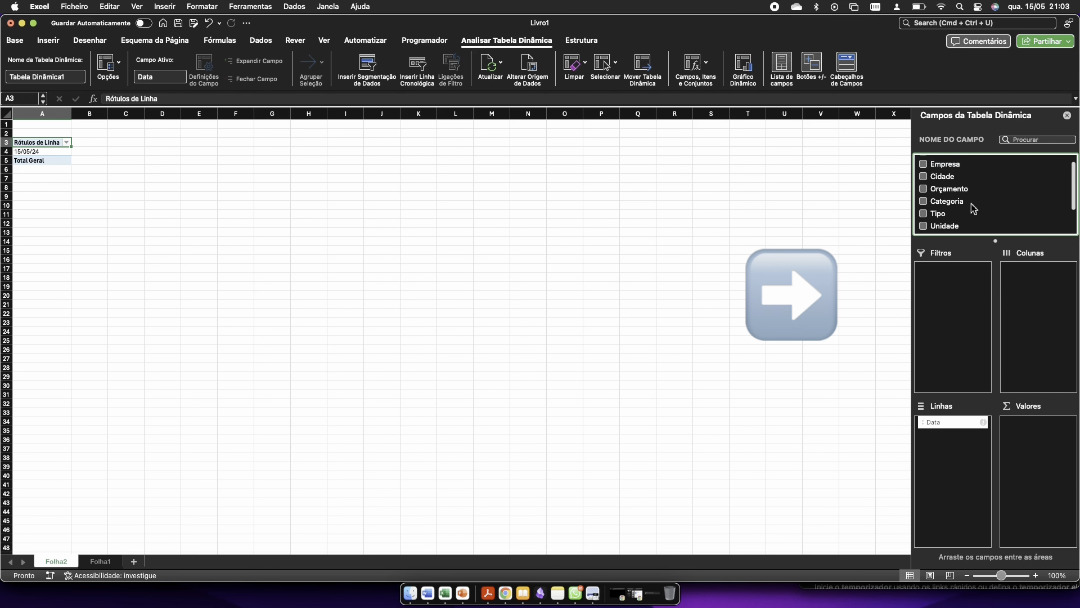
{"action": "scroll", "coordinate": [974, 209], "scroll_direction": "down", "scroll_amount": 3}
{"action": "scroll", "coordinate": [974, 209], "scroll_direction": "up", "scroll_amount": 2}
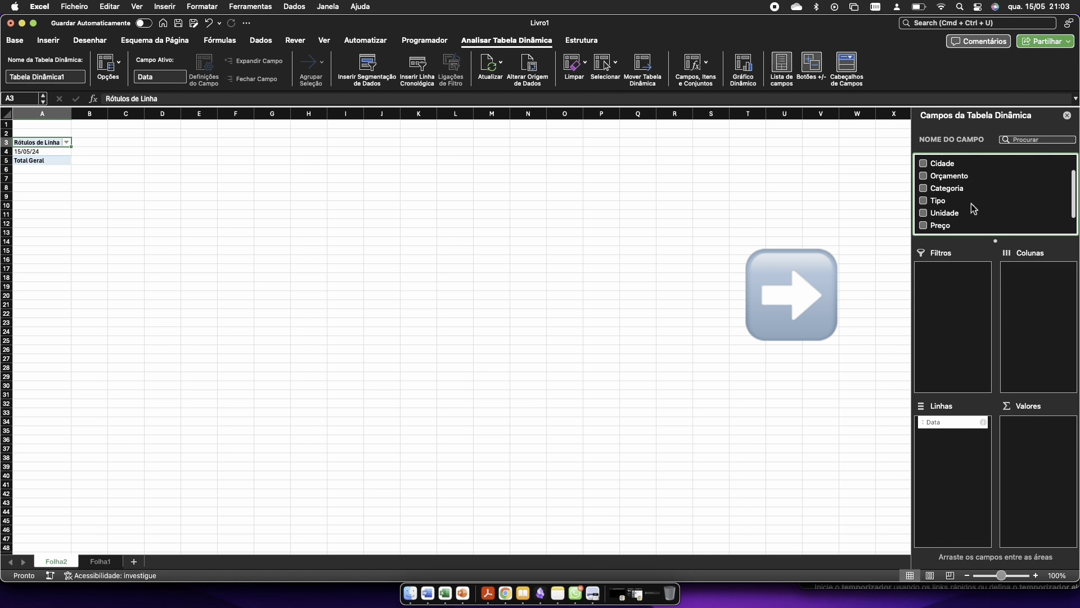
{"action": "scroll", "coordinate": [971, 205], "scroll_direction": "up", "scroll_amount": 1}
{"action": "scroll", "coordinate": [971, 205], "scroll_direction": "down", "scroll_amount": 3}
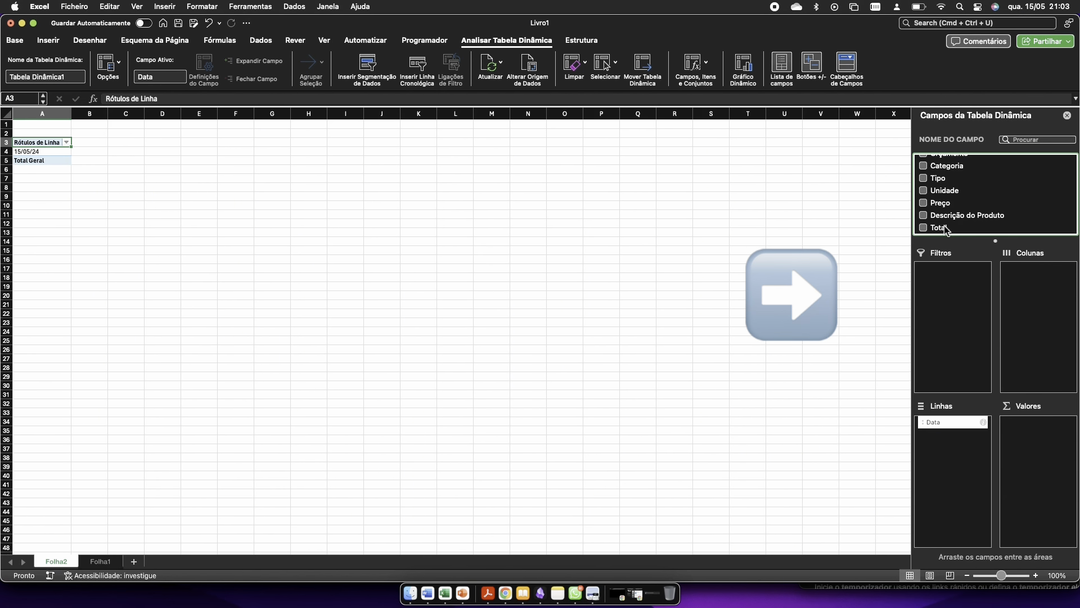
{"action": "left_click_drag", "start_coordinate": [946, 228], "coordinate": [1030, 435]}
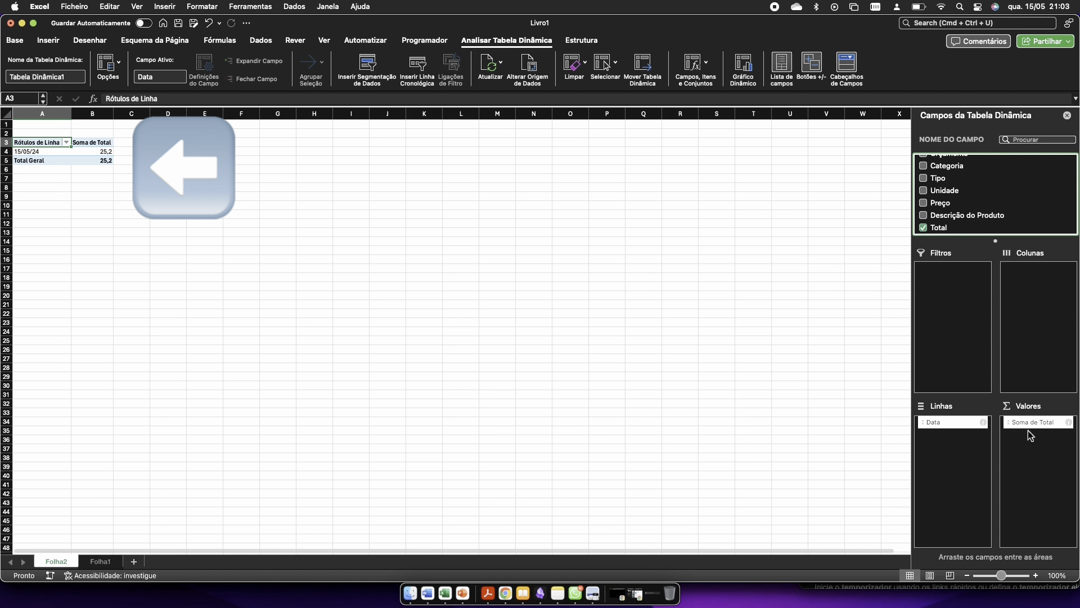
Add the Orçamento field to the pivot table's rows beneath Data.
{"action": "left_click", "coordinate": [1036, 575]}
{"action": "left_click", "coordinate": [1036, 576]}
{"action": "left_click", "coordinate": [1037, 576]}
{"action": "left_click", "coordinate": [1037, 576]}
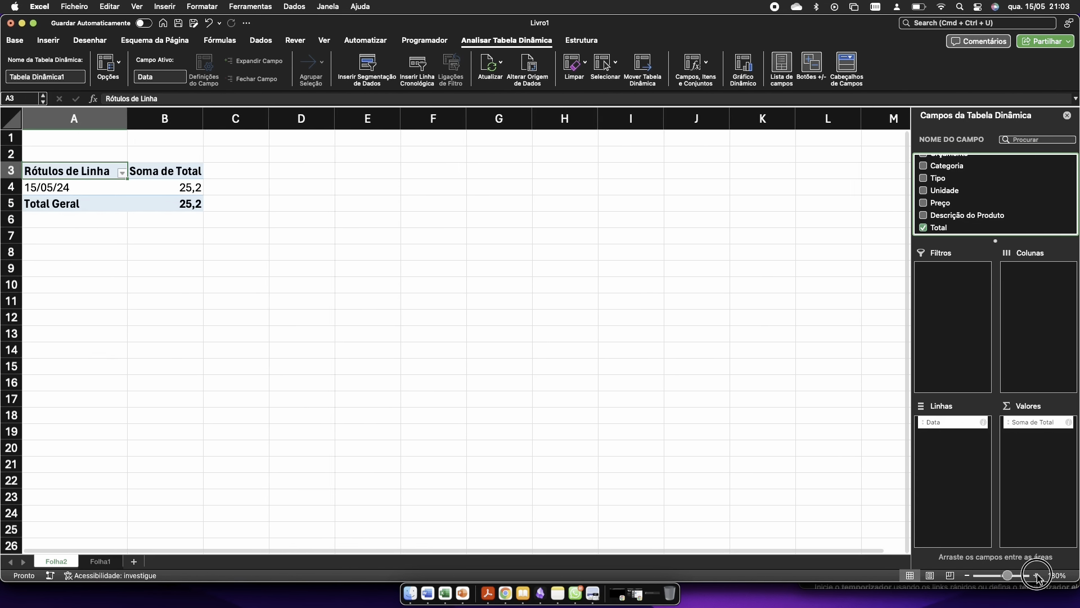
{"action": "left_click", "coordinate": [1038, 578]}
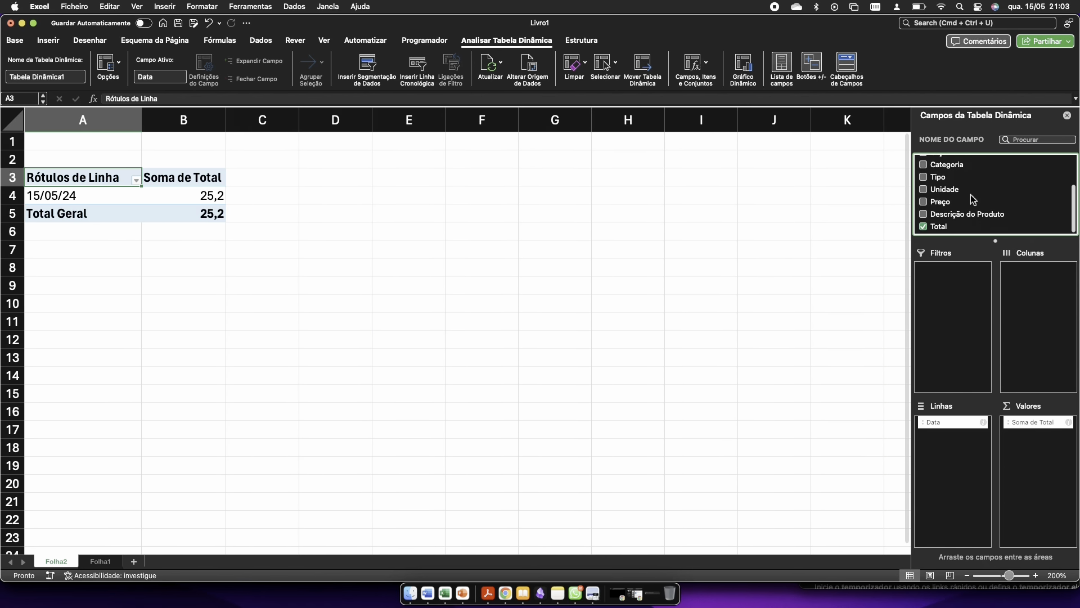
{"action": "scroll", "coordinate": [973, 200], "scroll_direction": "up", "scroll_amount": 3}
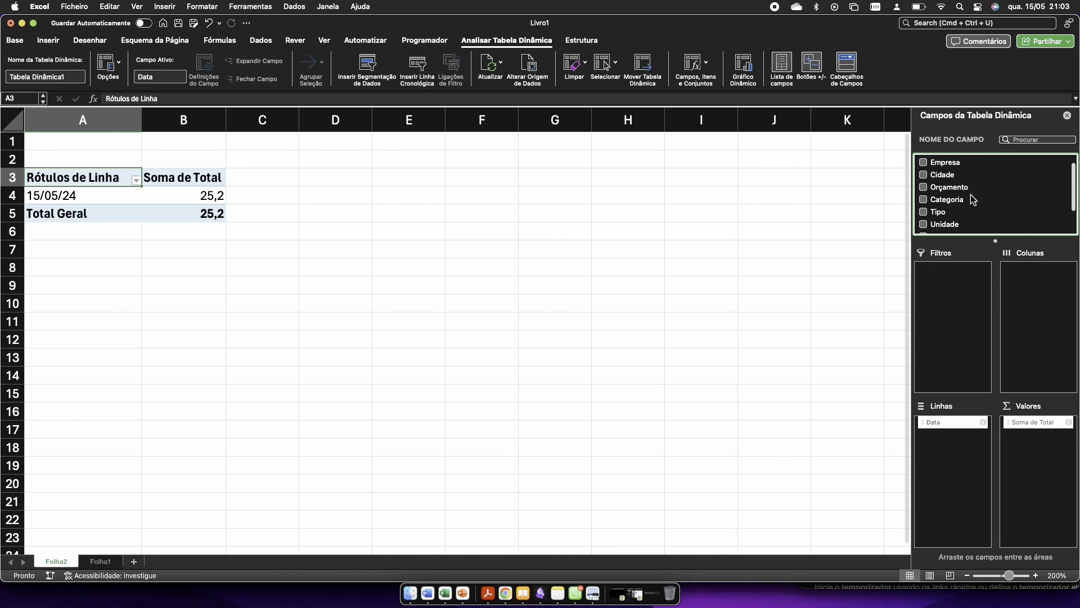
{"action": "left_click_drag", "start_coordinate": [959, 191], "coordinate": [971, 448]}
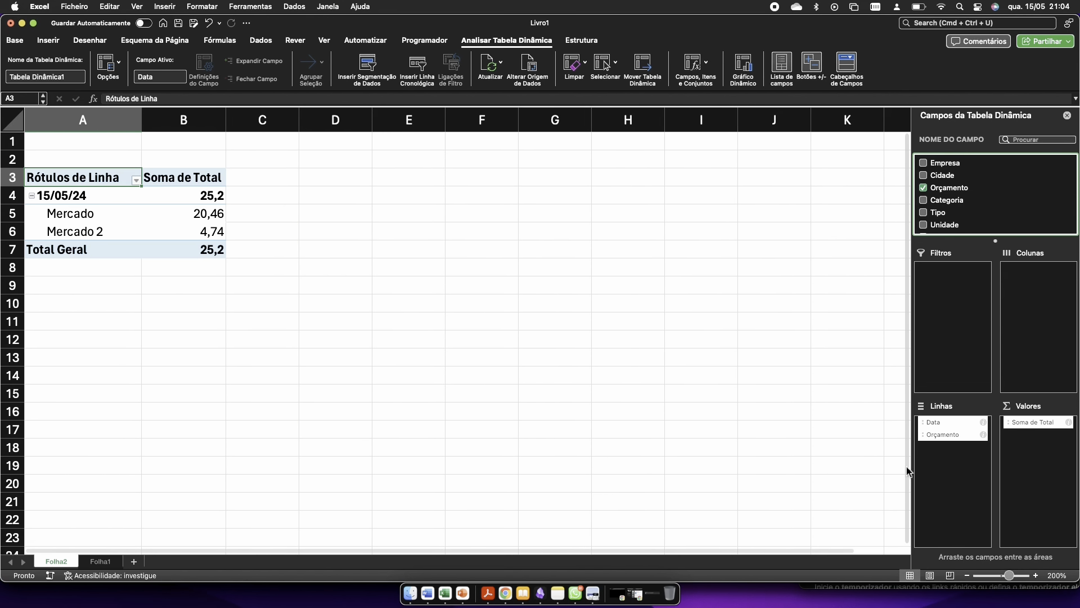
Add the Categoria and Tipo fields to the pivot table's rows beneath Orçamento.
{"action": "scroll", "coordinate": [989, 206], "scroll_direction": "down", "scroll_amount": 1}
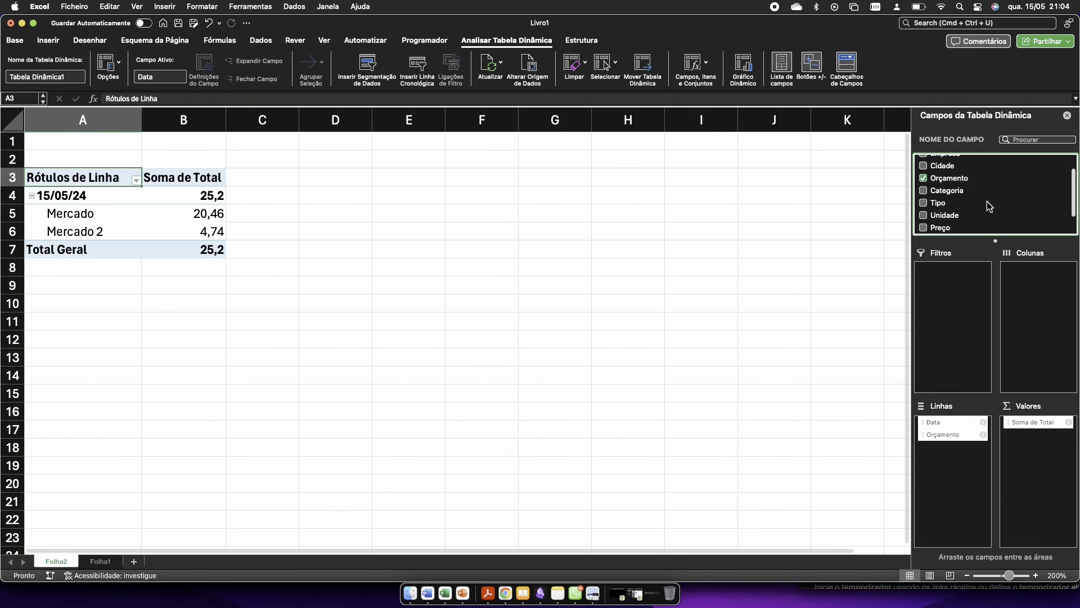
{"action": "left_click", "coordinate": [955, 193]}
{"action": "left_click_drag", "start_coordinate": [968, 413], "coordinate": [963, 457]}
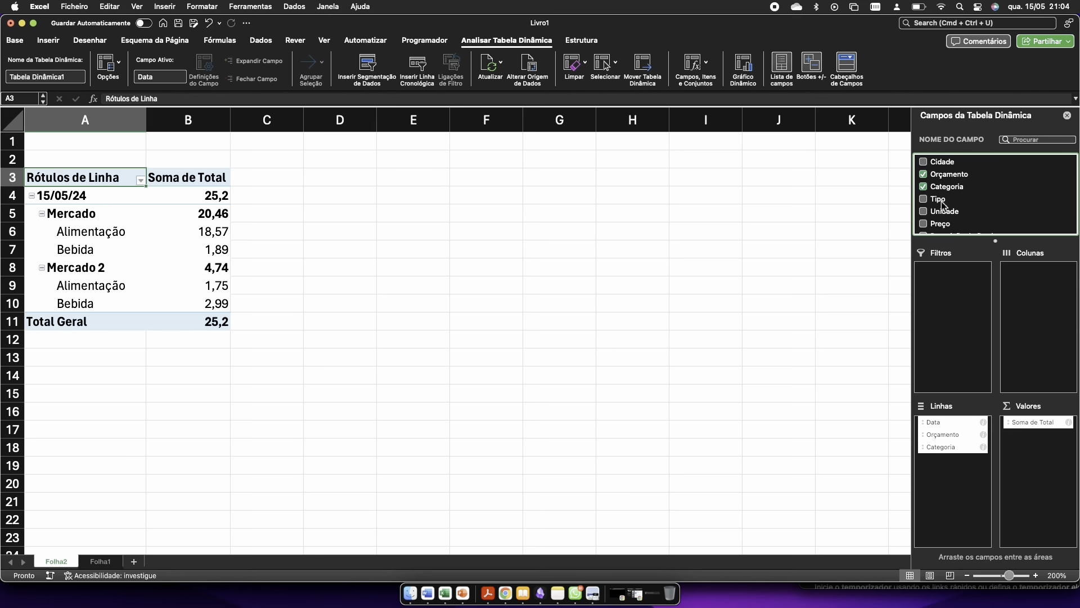
{"action": "left_click_drag", "start_coordinate": [943, 205], "coordinate": [956, 471]}
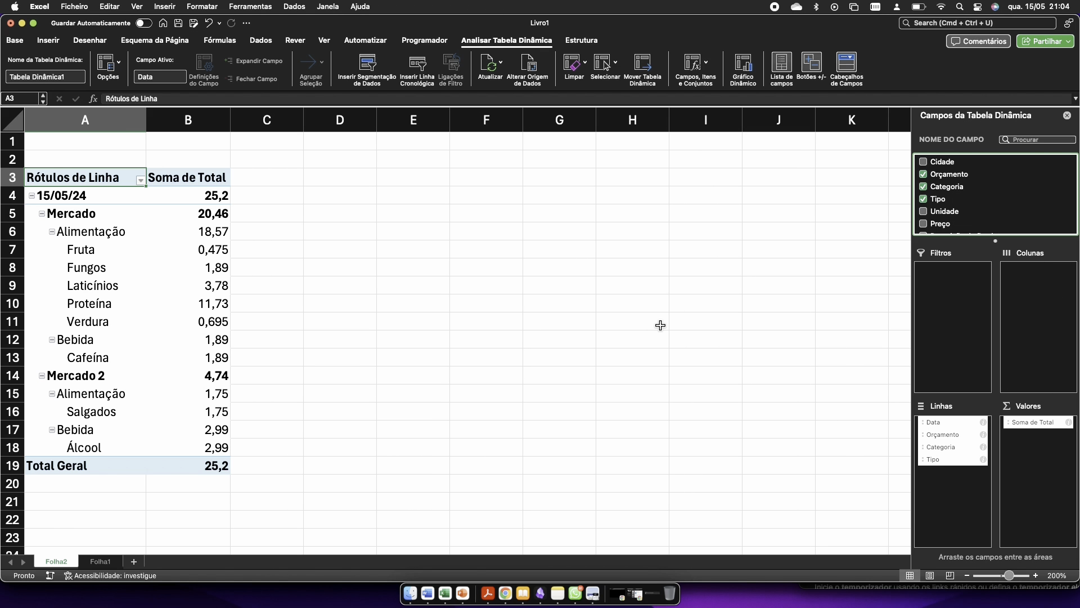
Format the pivot table's Soma de Total values in B4:B19 with two decimal places.
{"action": "left_click", "coordinate": [220, 253]}
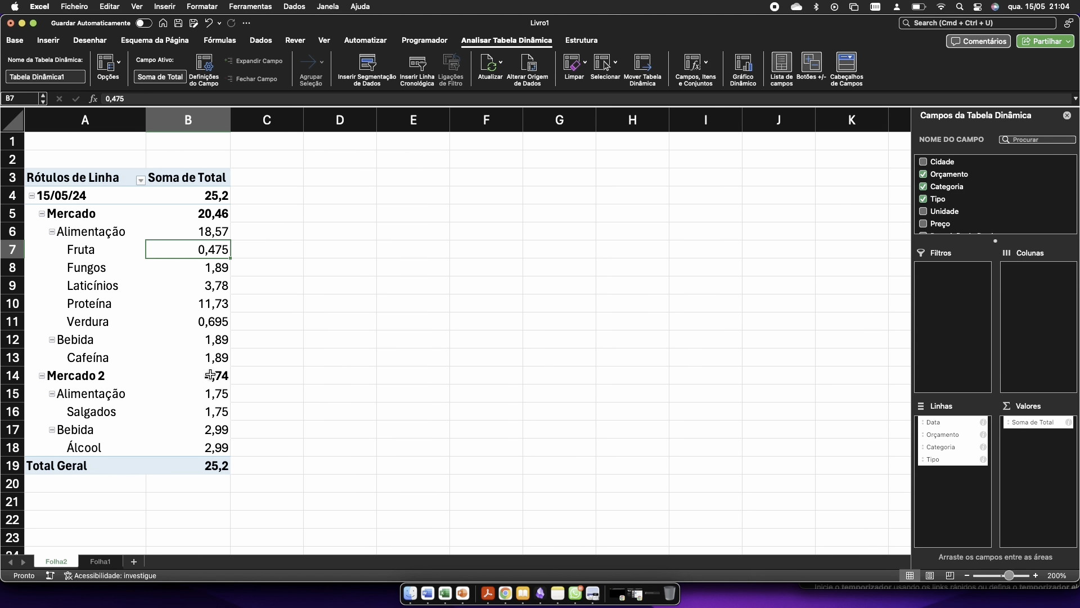
{"action": "left_click_drag", "start_coordinate": [209, 447], "coordinate": [214, 209]}
{"action": "left_click", "coordinate": [200, 464]}
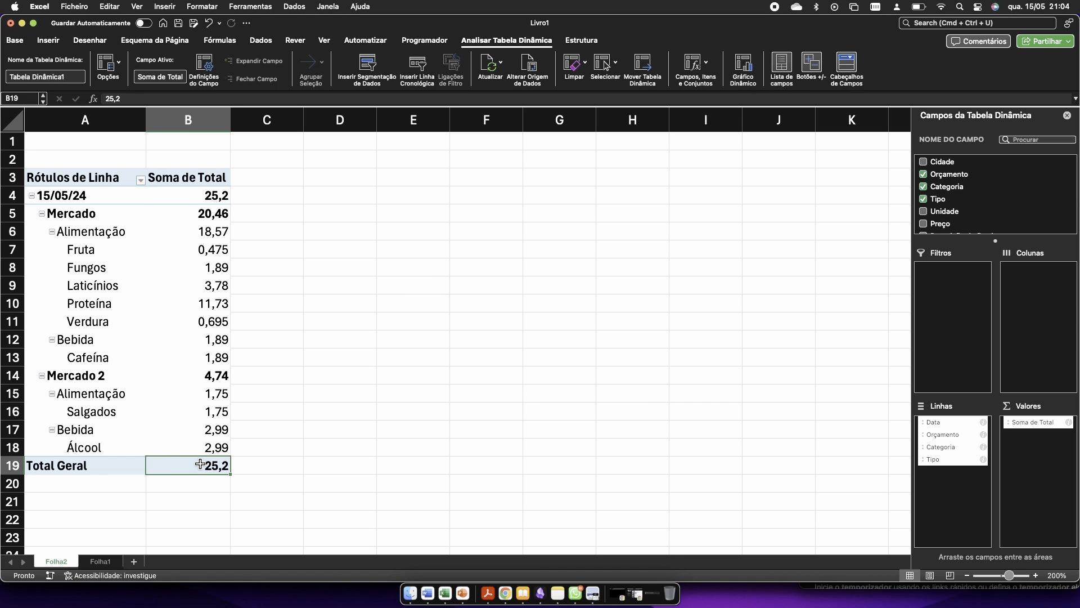
{"action": "key", "text": "ctrl+shift+Up"}
{"action": "key", "text": "shift+Down"}
{"action": "left_click", "coordinate": [14, 40]}
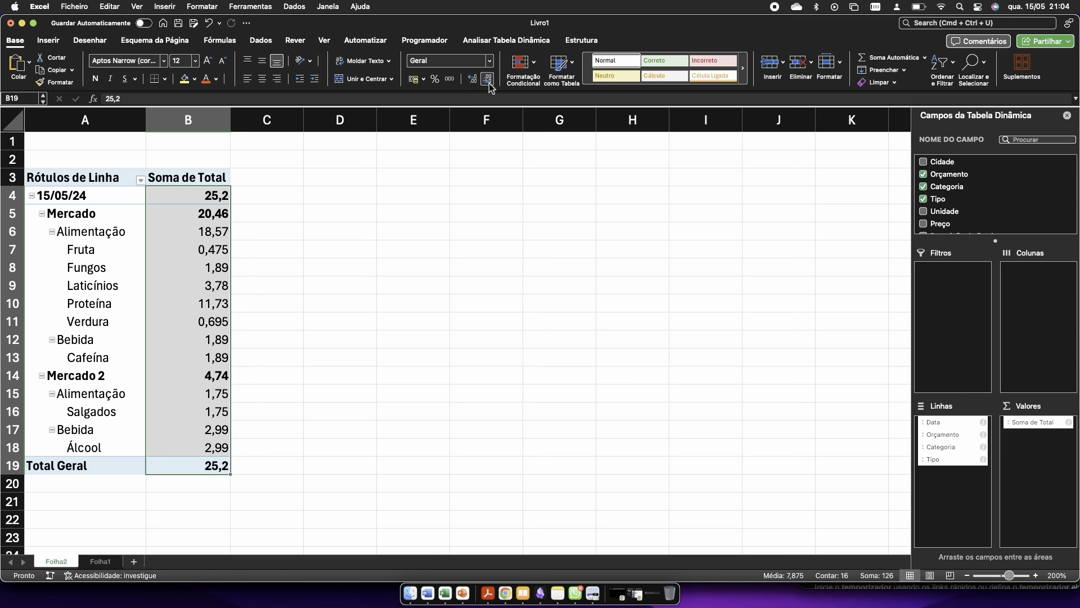
{"action": "left_click", "coordinate": [489, 84]}
{"action": "left_click", "coordinate": [473, 78]}
{"action": "left_click", "coordinate": [472, 79]}
{"action": "left_click", "coordinate": [359, 253]}
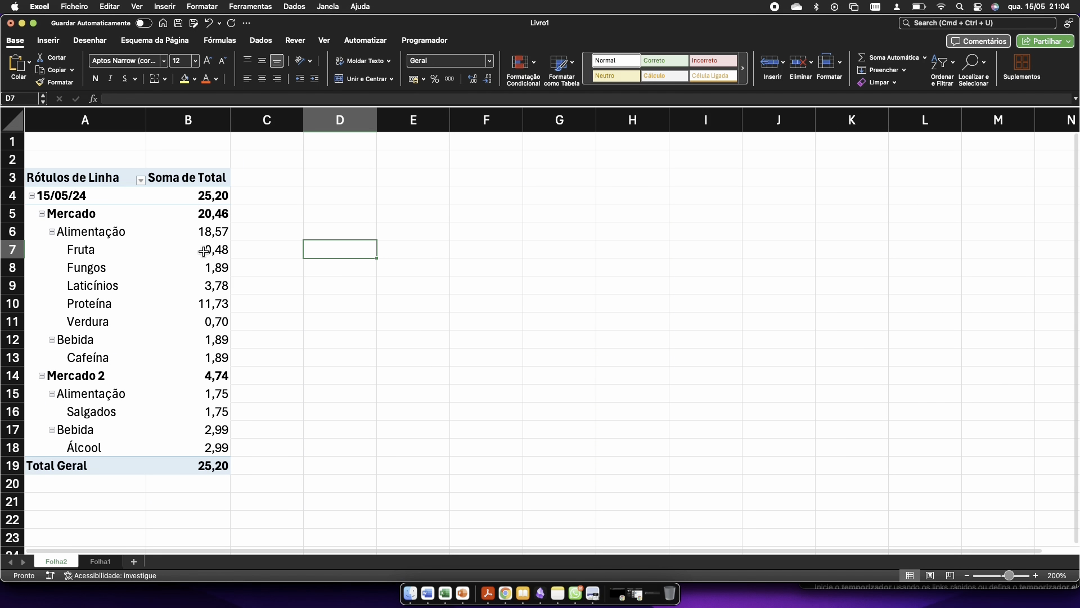
Review the pivot table's amounts row by row from Fruta down to Cafeína.
{"action": "left_click", "coordinate": [190, 251]}
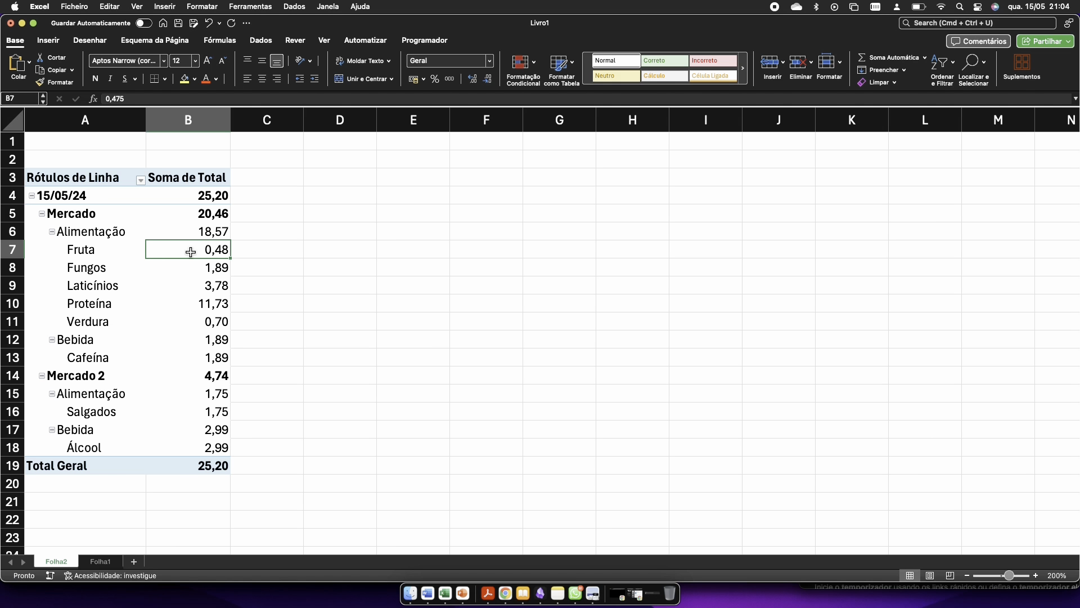
{"action": "key", "text": "Down"}
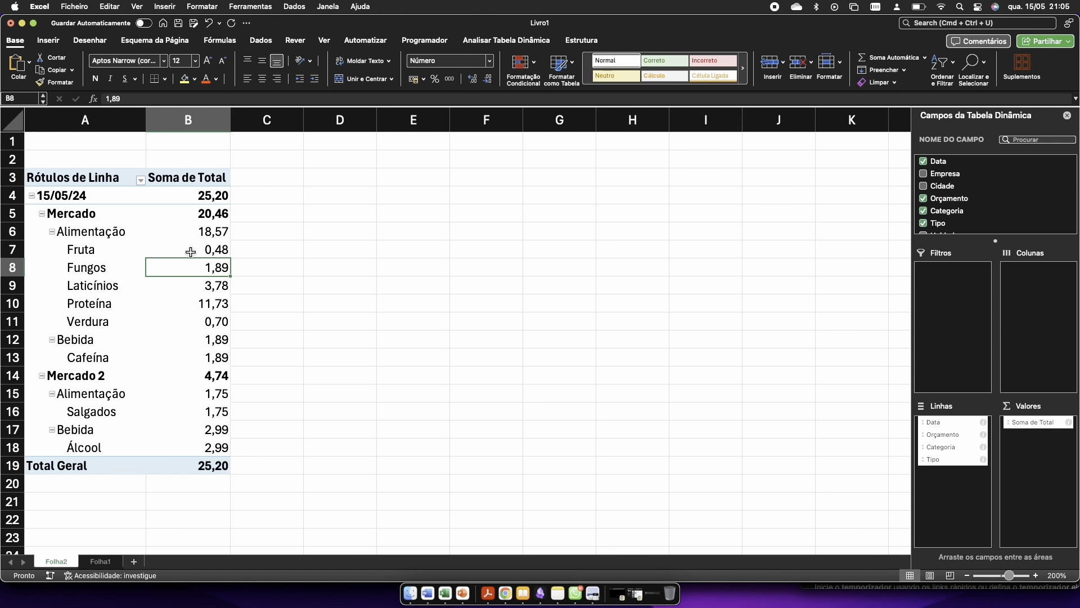
{"action": "key", "text": "Down"}
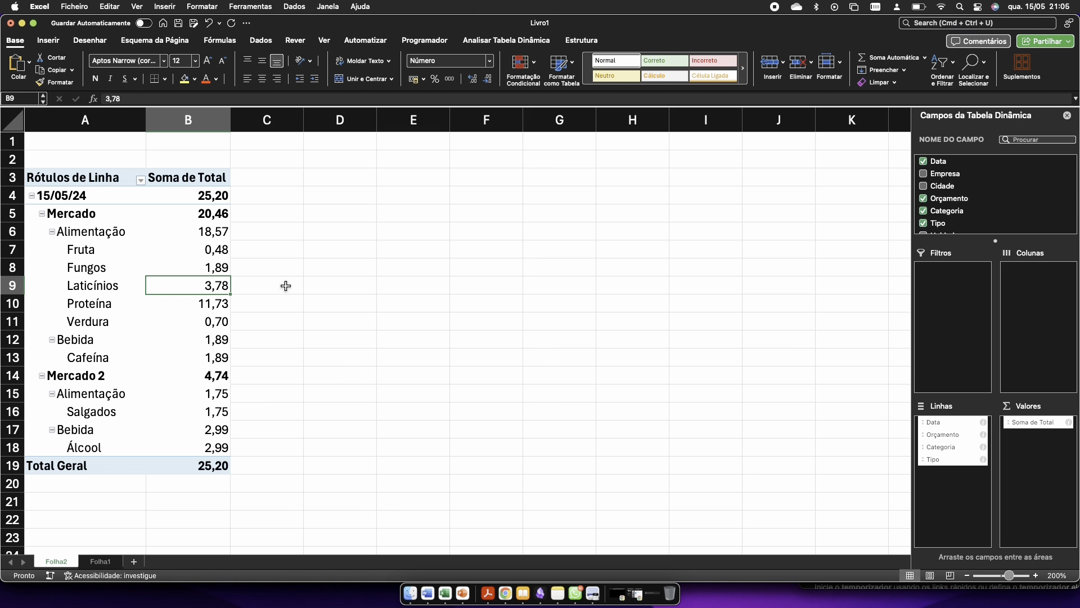
{"action": "key", "text": "Down"}
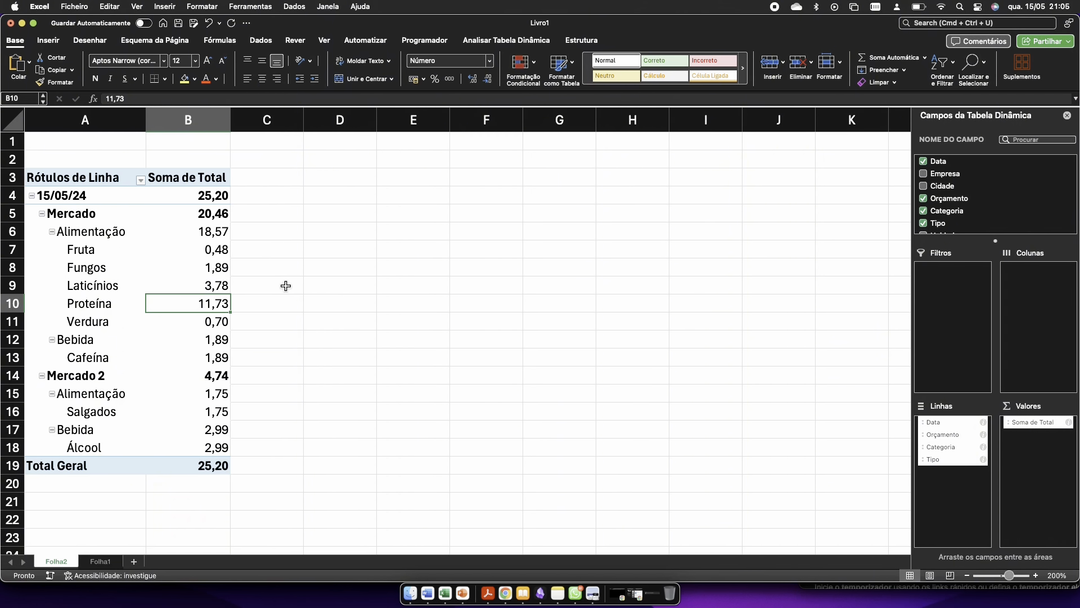
{"action": "key", "text": "Down"}
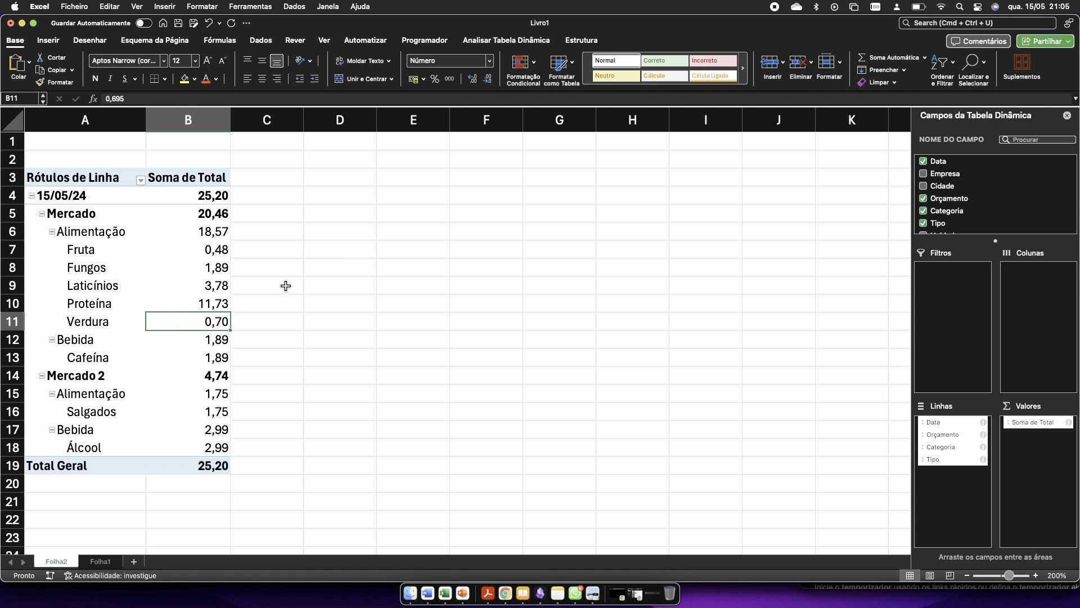
{"action": "key", "text": "Down"}
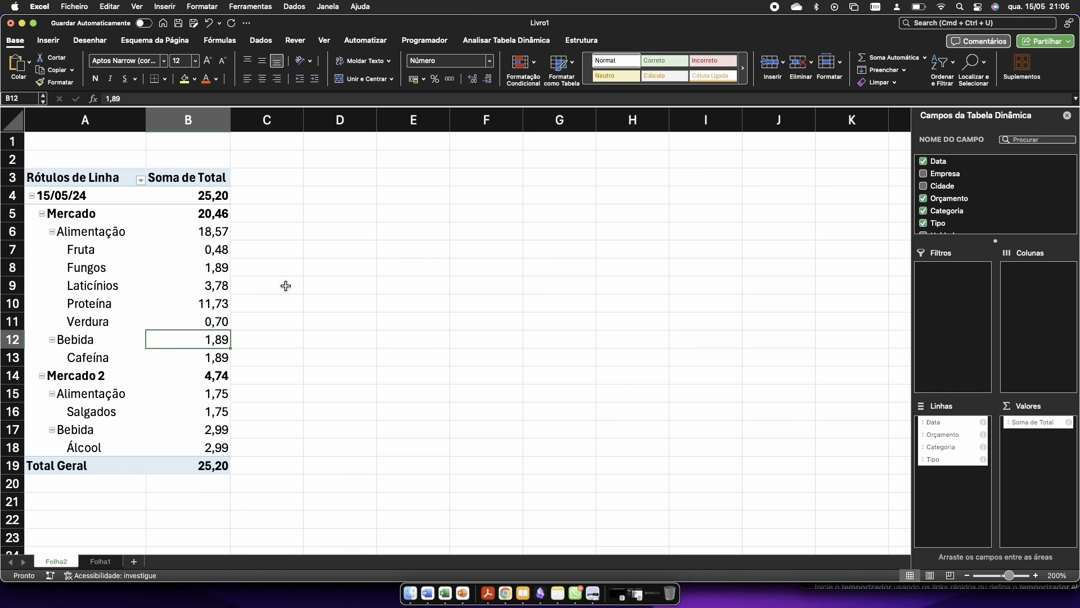
{"action": "key", "text": "Down"}
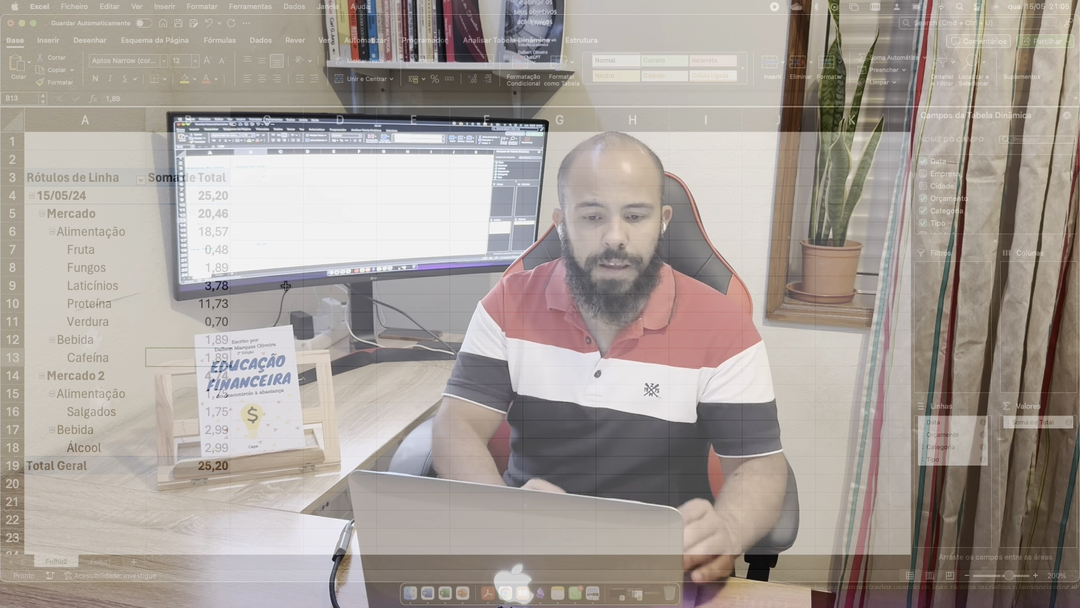
{"action": "scroll", "coordinate": [341, 283], "scroll_direction": "down", "scroll_amount": 1}
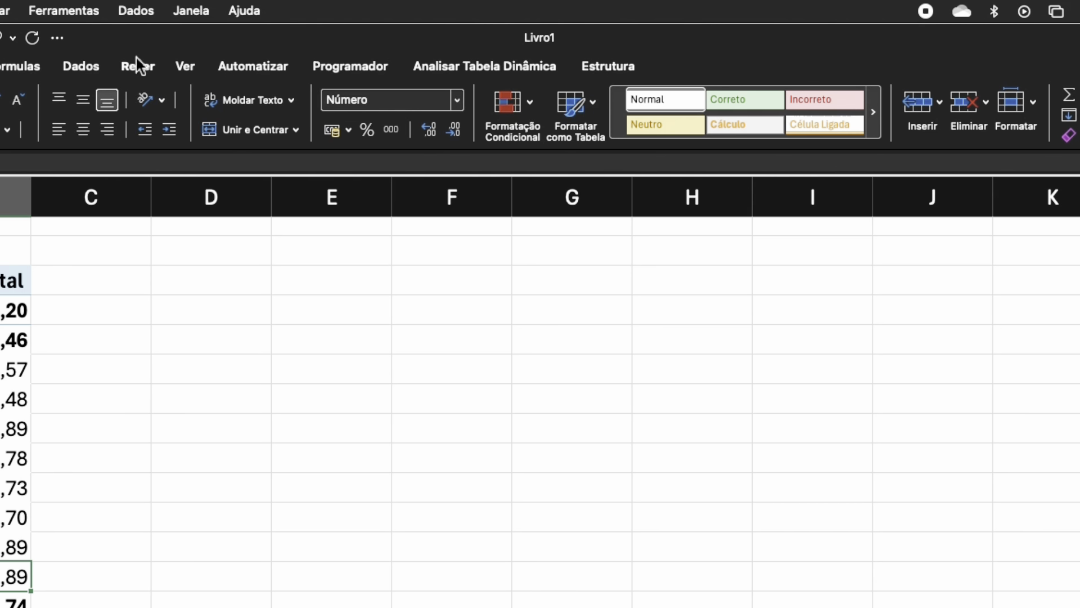
Insert a pivot chart from the pivot table and place it beside the table, starting at about row 4.
{"action": "left_click", "coordinate": [433, 69]}
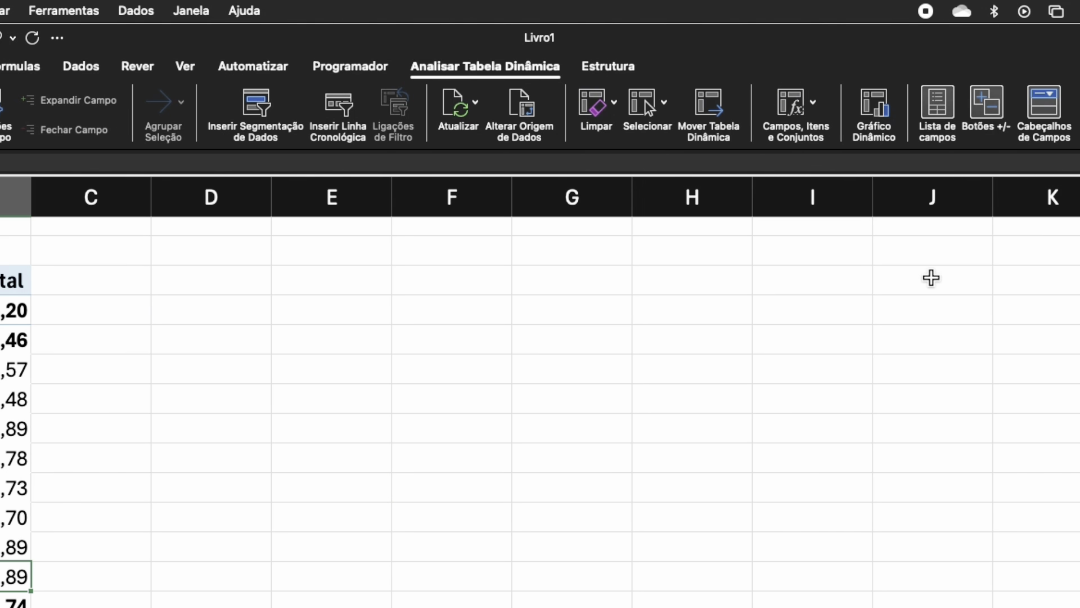
{"action": "left_click", "coordinate": [872, 116]}
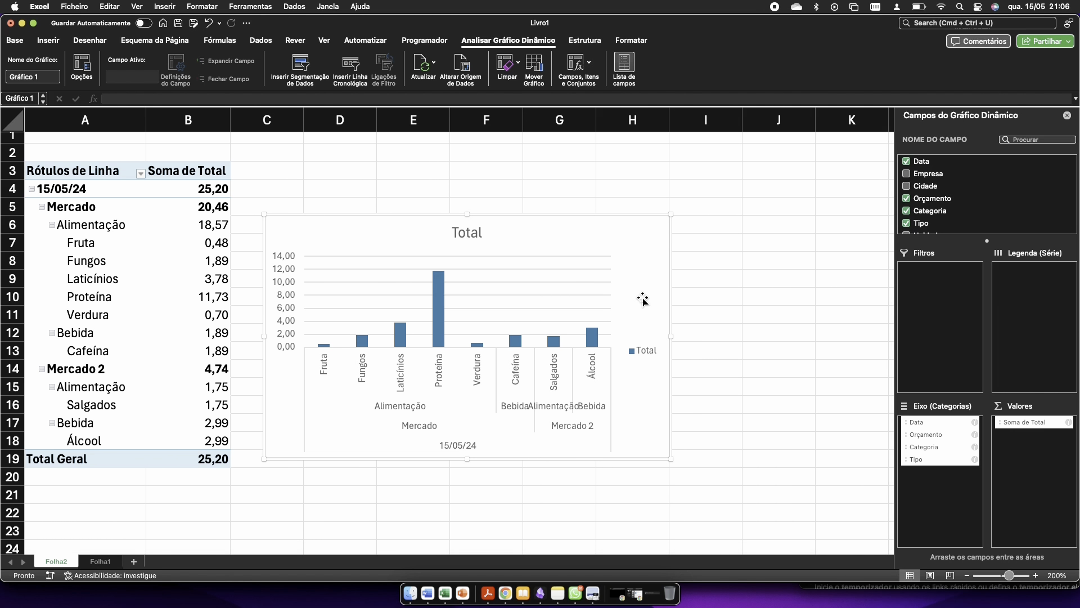
{"action": "left_click_drag", "start_coordinate": [647, 229], "coordinate": [681, 201]}
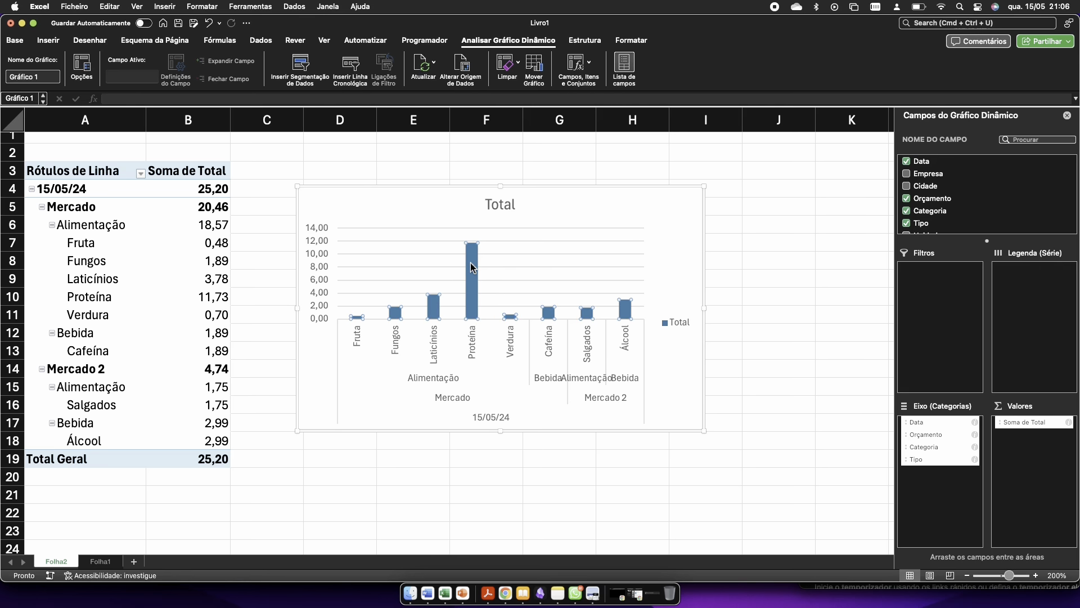
Vary the colours by point for the Total series in the pivot chart.
{"action": "double_click", "coordinate": [657, 205]}
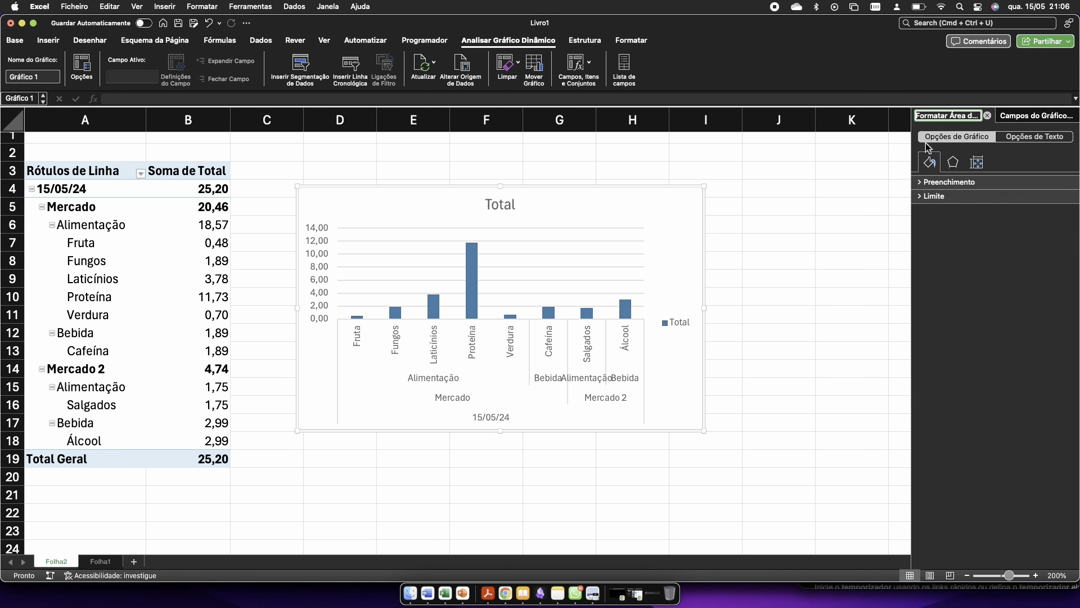
{"action": "left_click", "coordinate": [923, 182]}
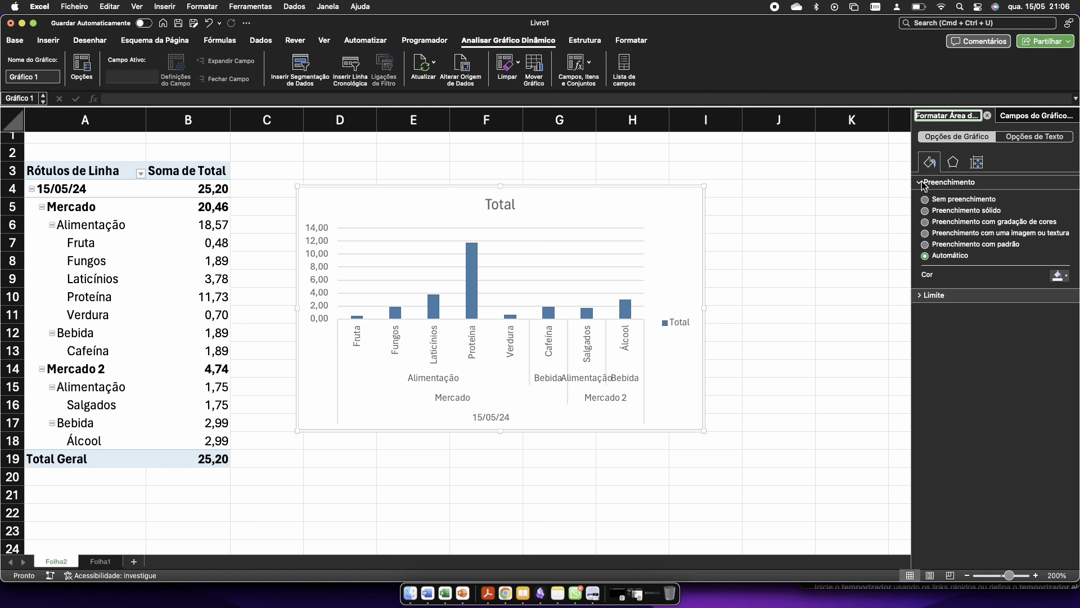
{"action": "left_click", "coordinate": [933, 294]}
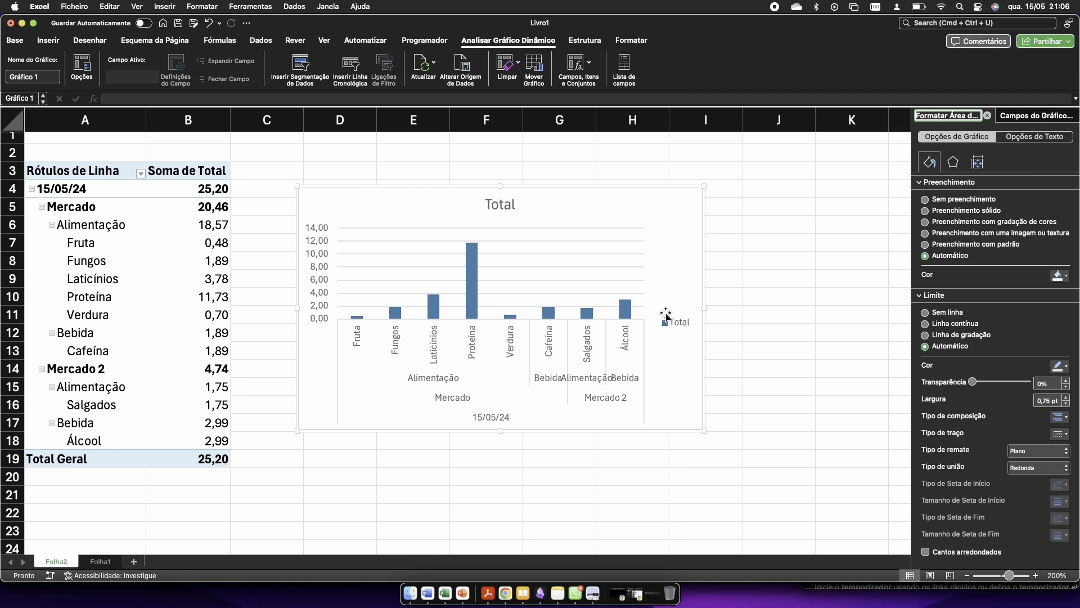
{"action": "left_click", "coordinate": [472, 280]}
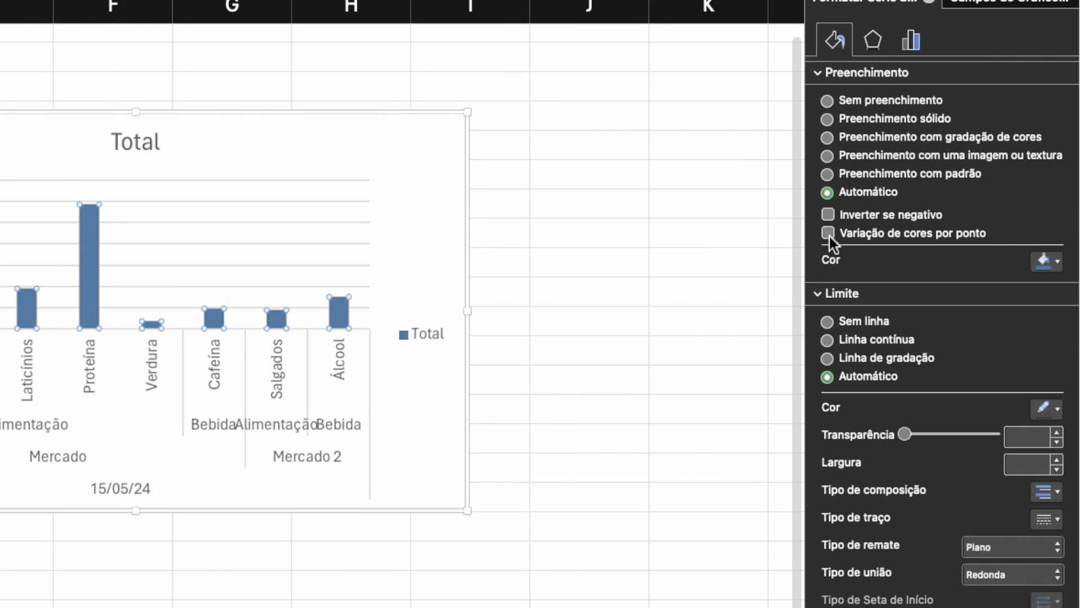
{"action": "left_click", "coordinate": [829, 234]}
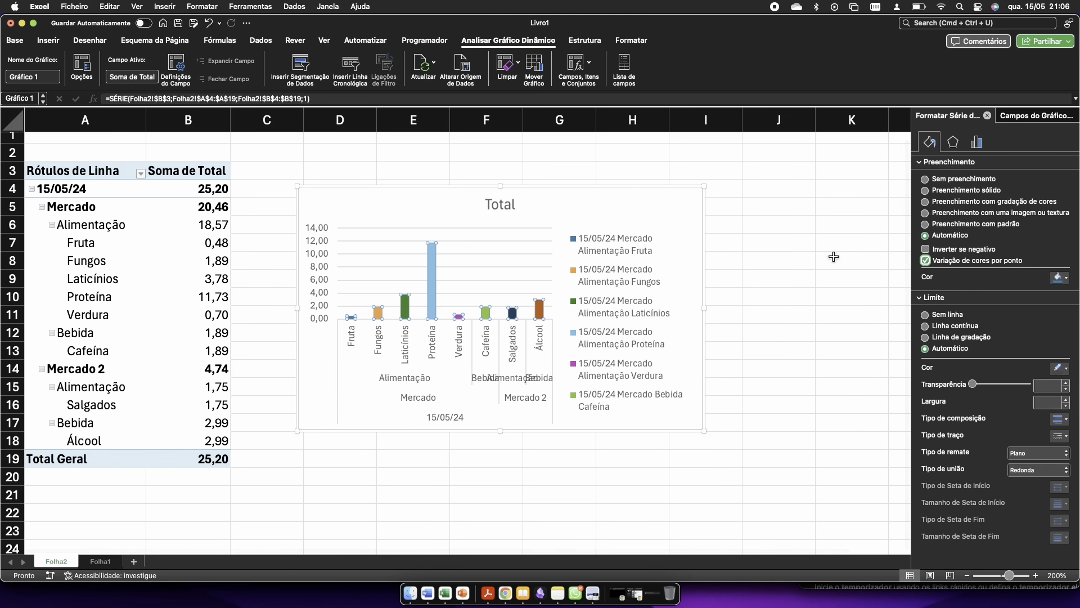
Close the formatting and chart field panes and enlarge the pivot chart to about column L and row 19.
{"action": "left_click", "coordinate": [988, 114]}
{"action": "left_click", "coordinate": [1070, 116]}
{"action": "left_click_drag", "start_coordinate": [703, 430], "coordinate": [906, 465]}
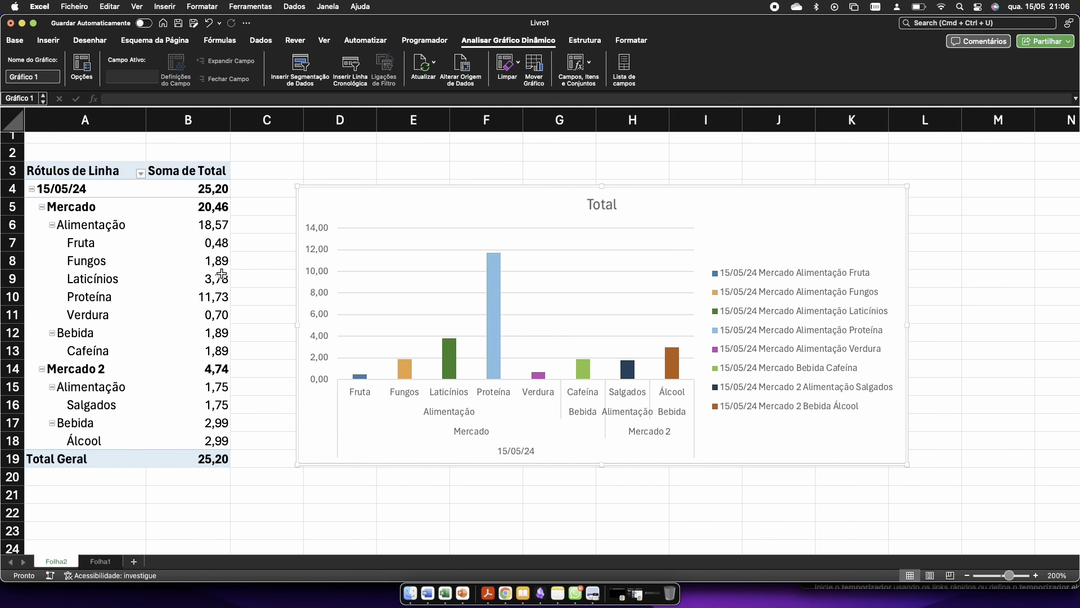
Sort the pivot table values in B5:B18 from smallest to largest.
{"action": "left_click", "coordinate": [217, 225]}
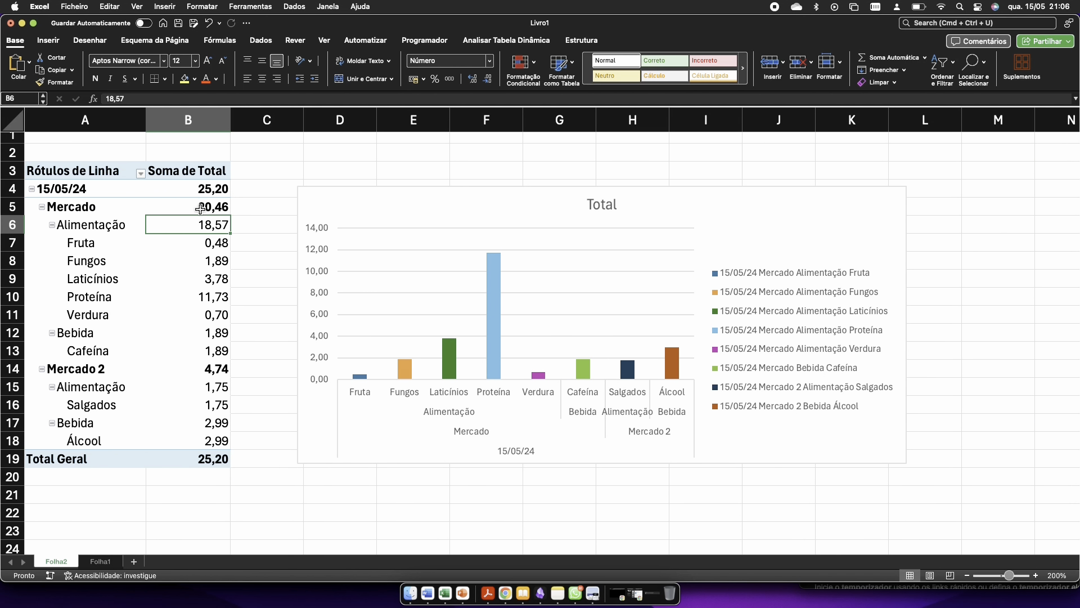
{"action": "left_click_drag", "start_coordinate": [201, 208], "coordinate": [202, 439]}
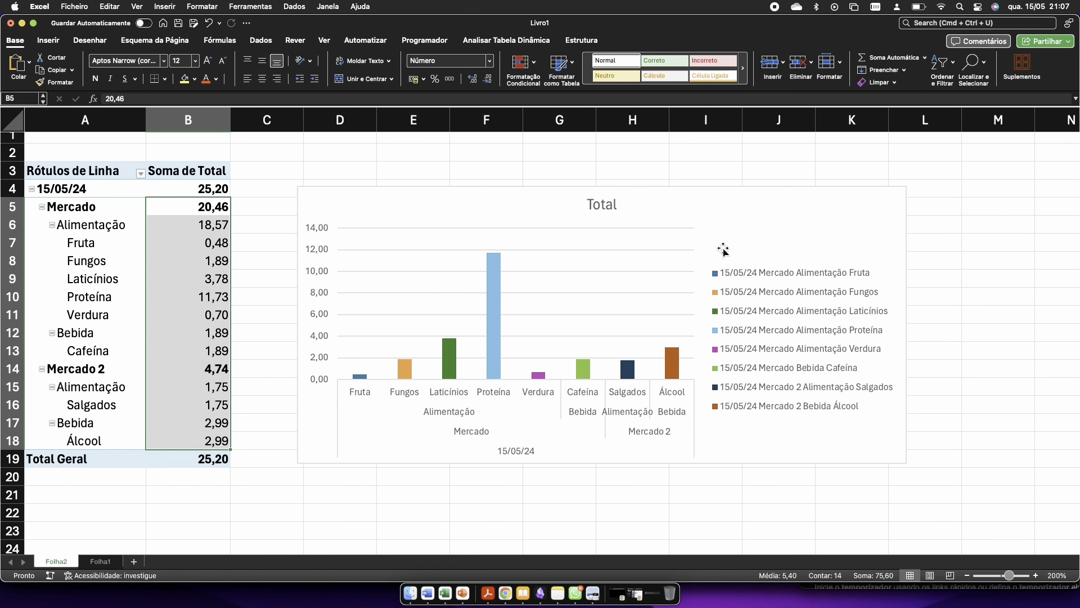
{"action": "left_click", "coordinate": [950, 65]}
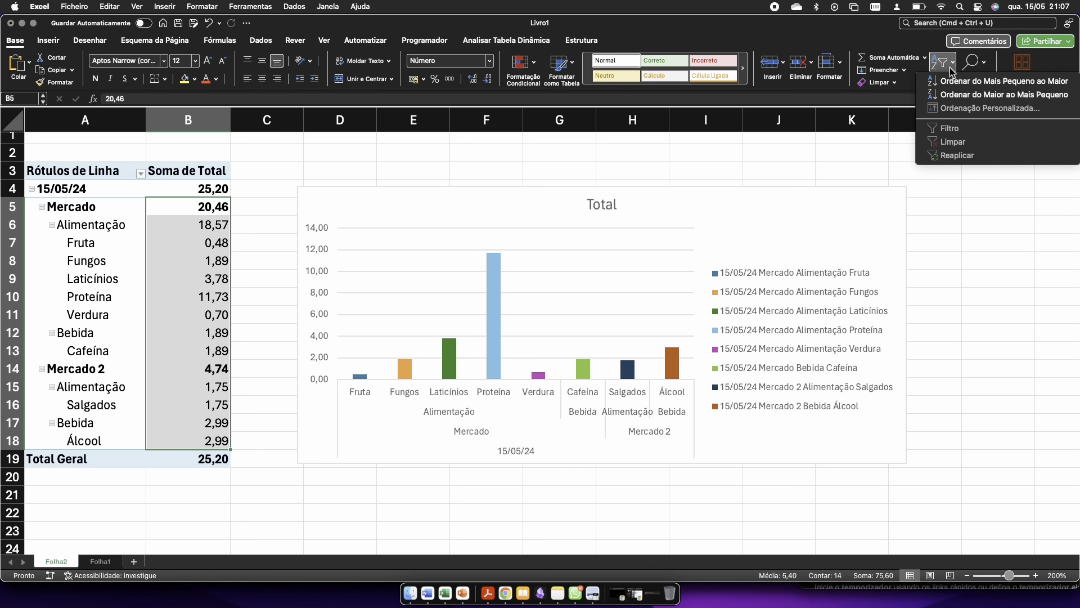
{"action": "left_click", "coordinate": [951, 80]}
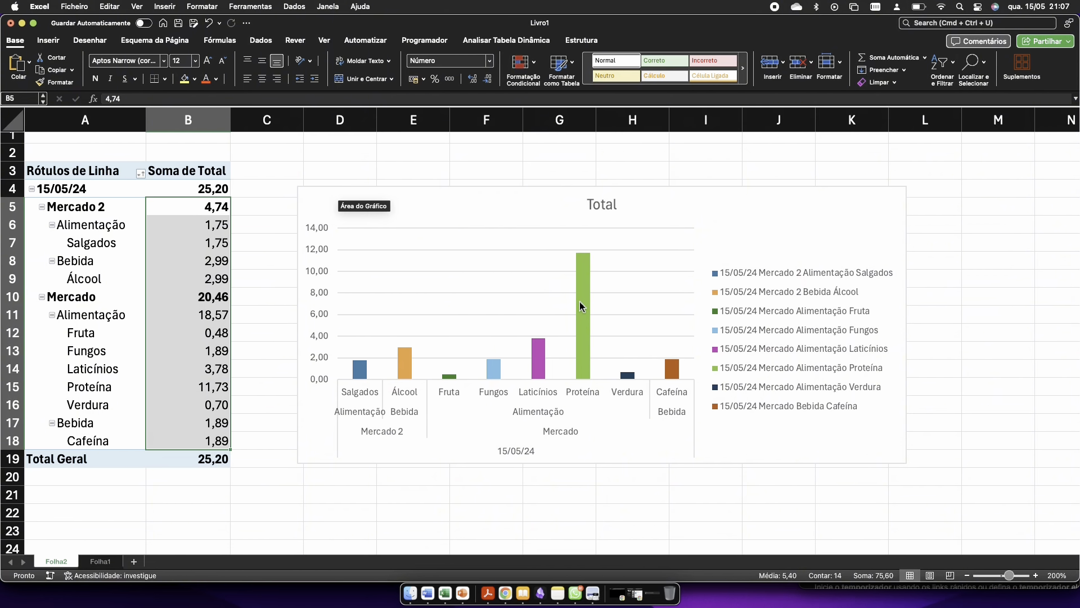
Inspect the chart values of the Proteína, Laticínios, Álcool, Cafeína and Fungos columns.
{"action": "mouse_move", "coordinate": [581, 301]}
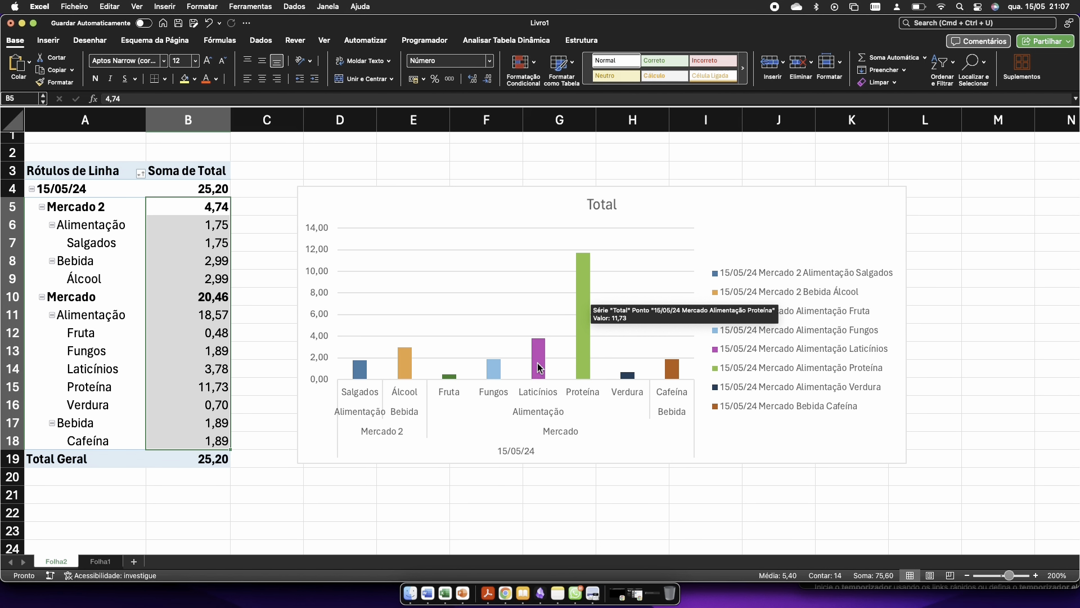
{"action": "mouse_move", "coordinate": [537, 365]}
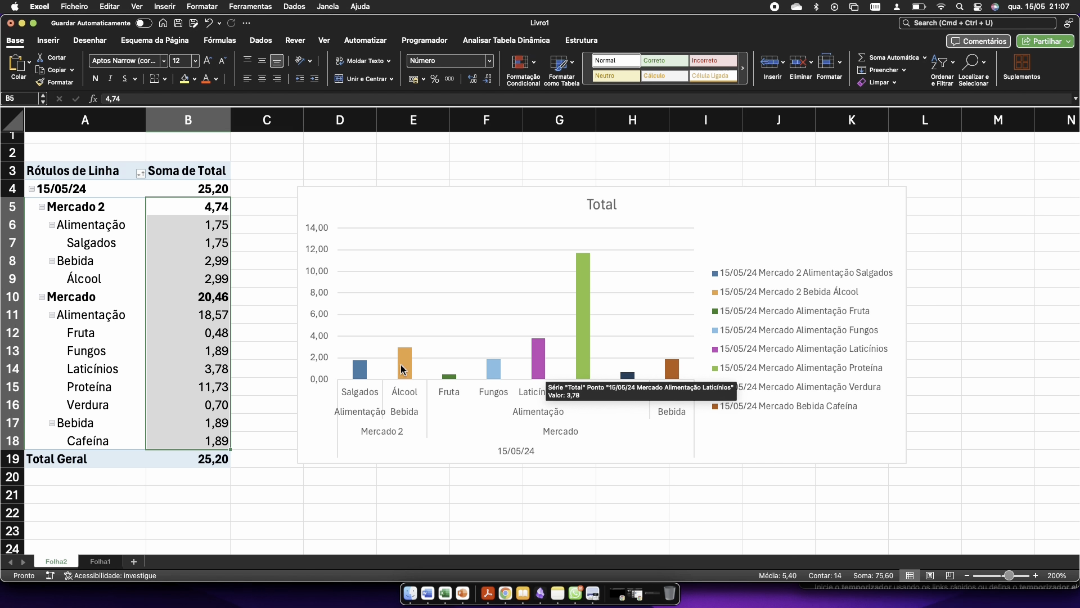
{"action": "mouse_move", "coordinate": [401, 365]}
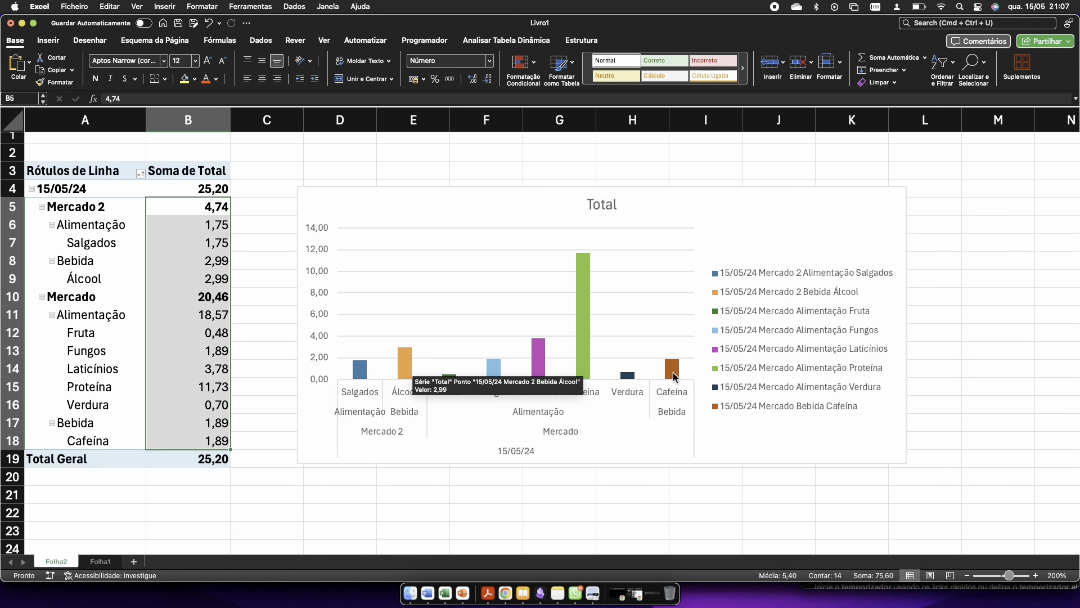
{"action": "mouse_move", "coordinate": [676, 376]}
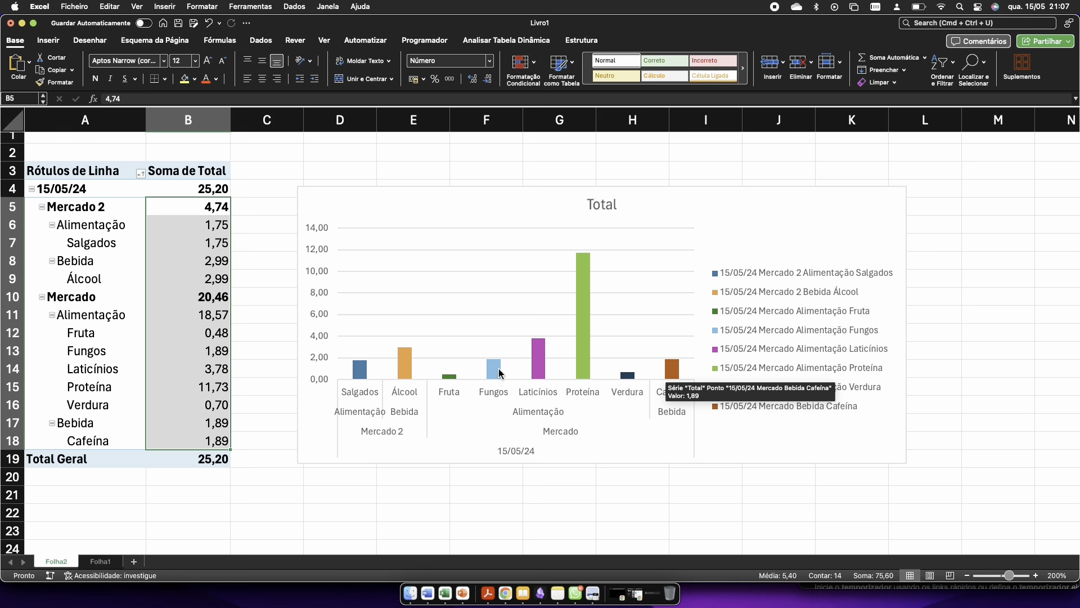
{"action": "mouse_move", "coordinate": [497, 375]}
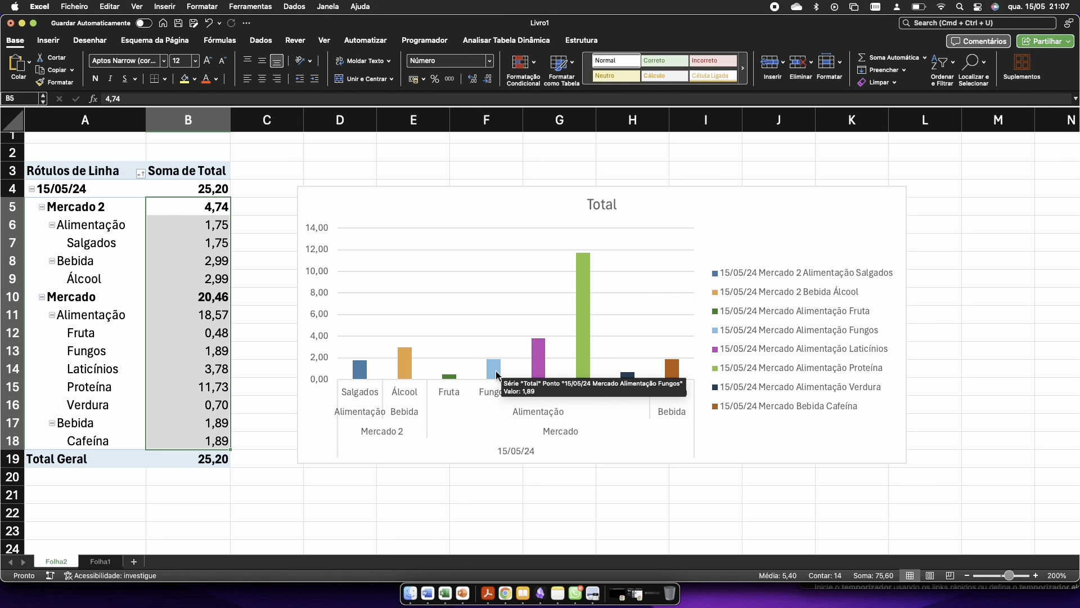